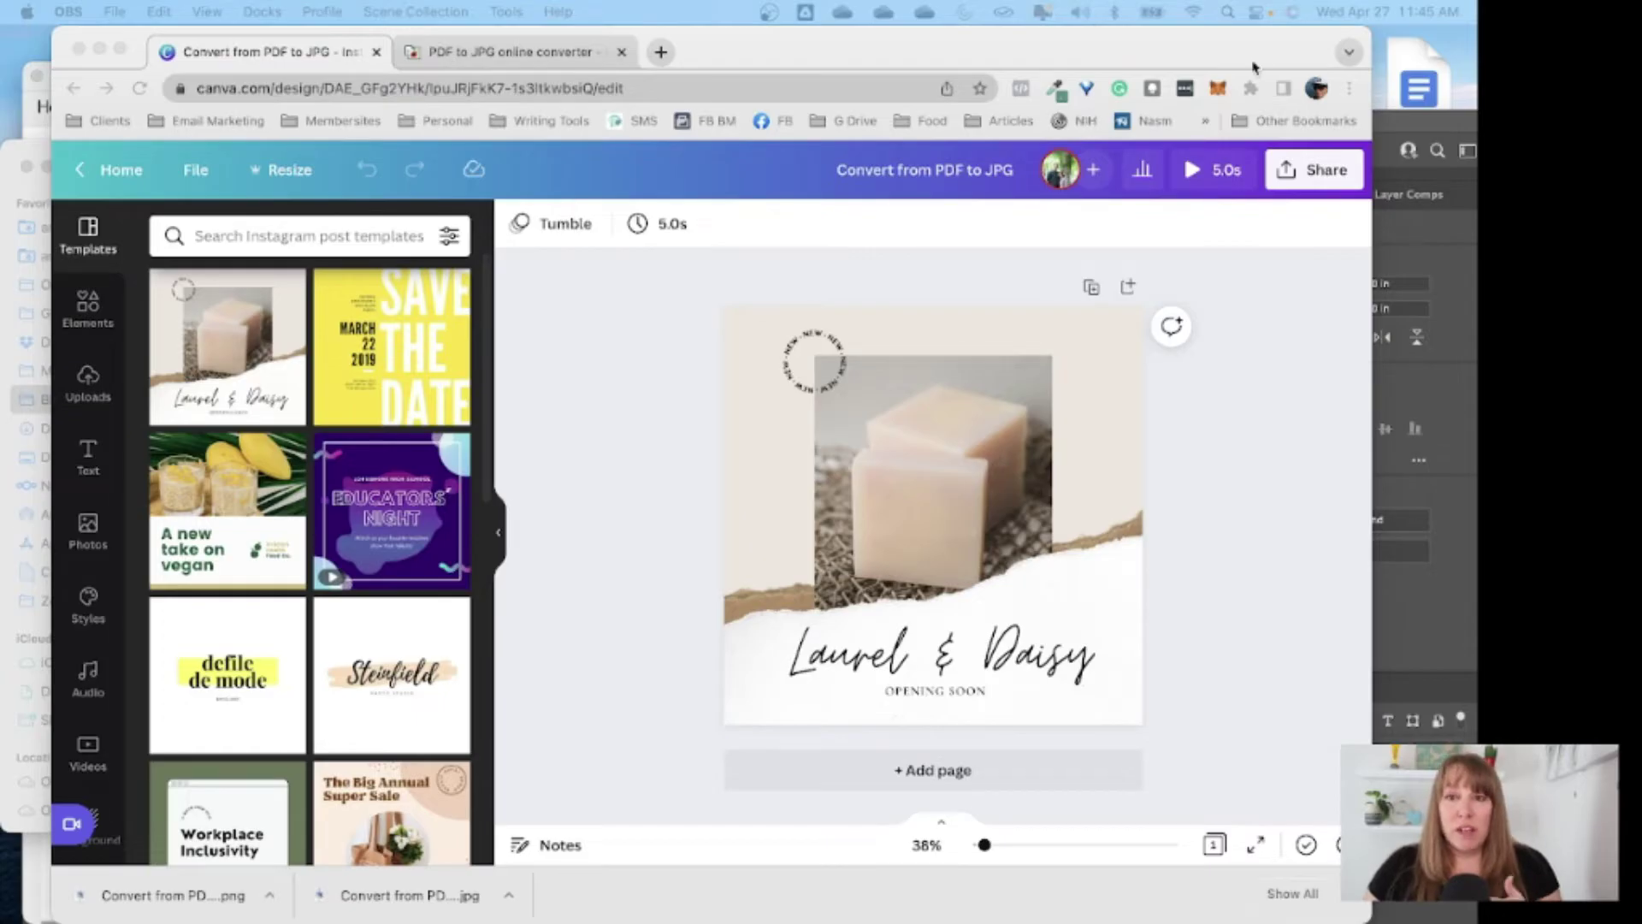
Step: Bring the Chrome window showing the Laurel & Daisy soap post design to the front
left_click(1291, 171)
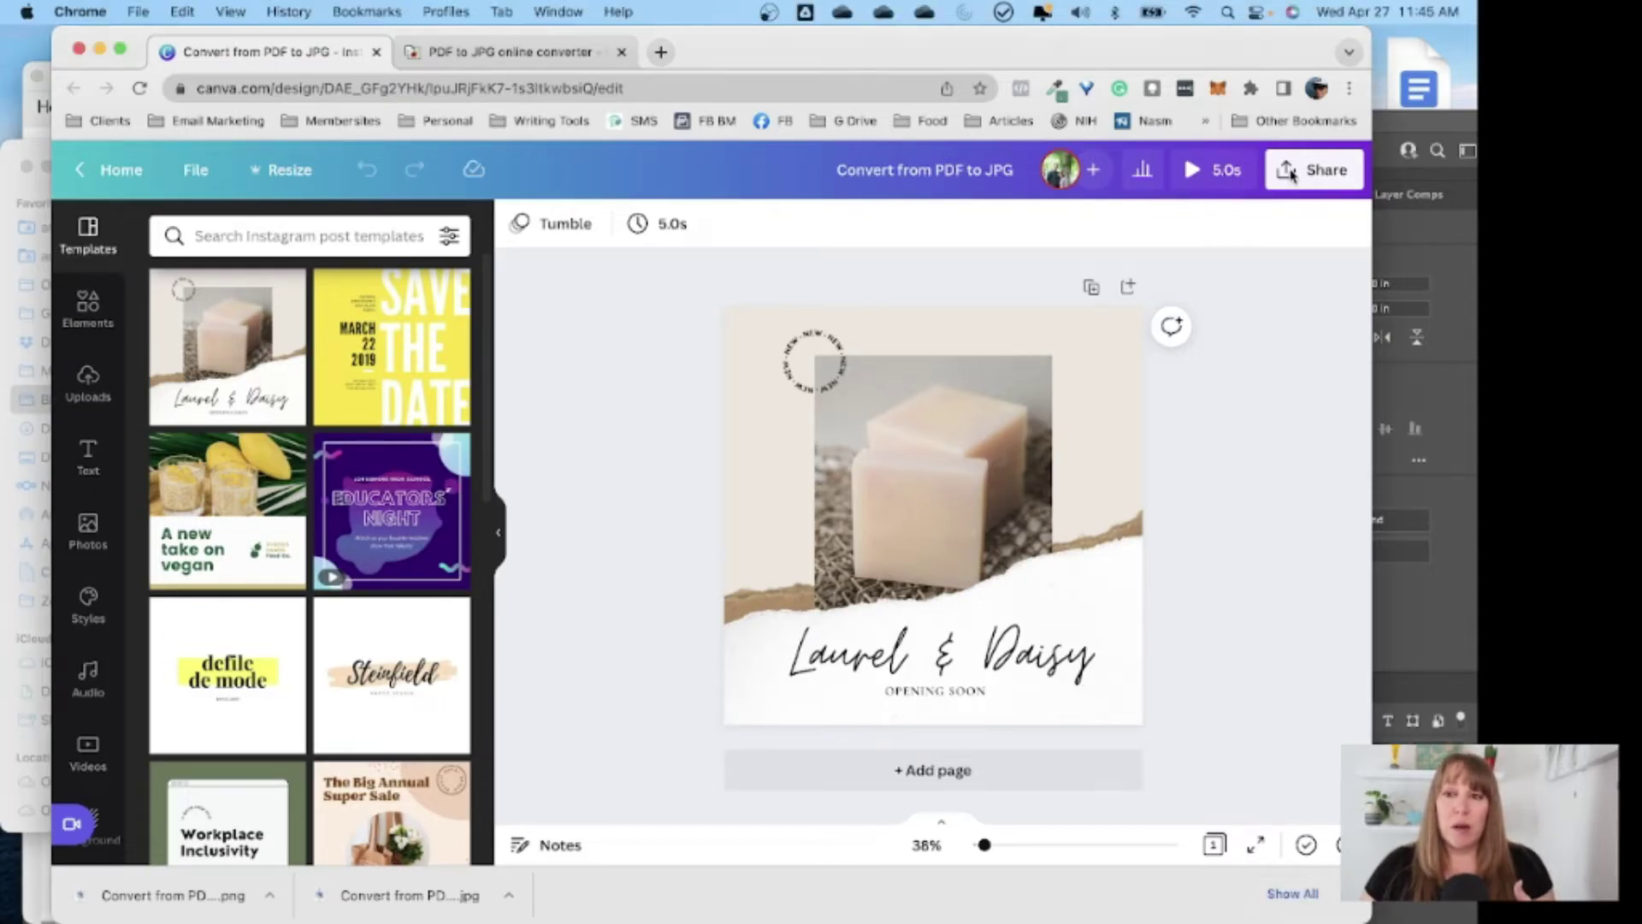
Step: Show the soap post's download file types: PNG, JPG, PDF, SVG, MP4 and GIF
left_click(1291, 171)
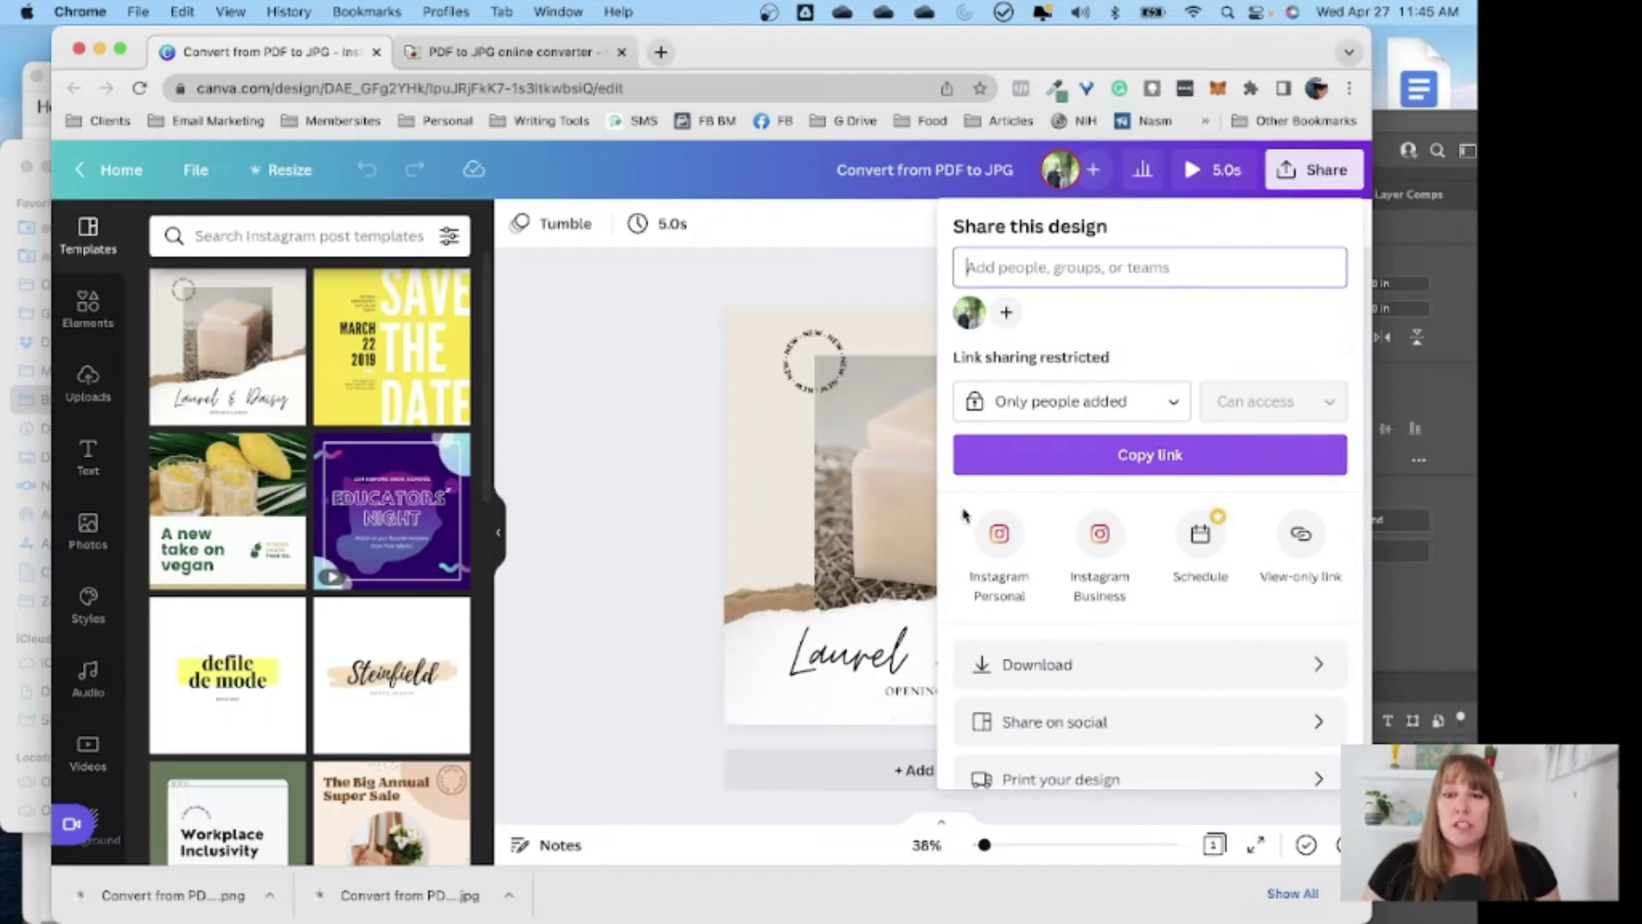
left_click(974, 665)
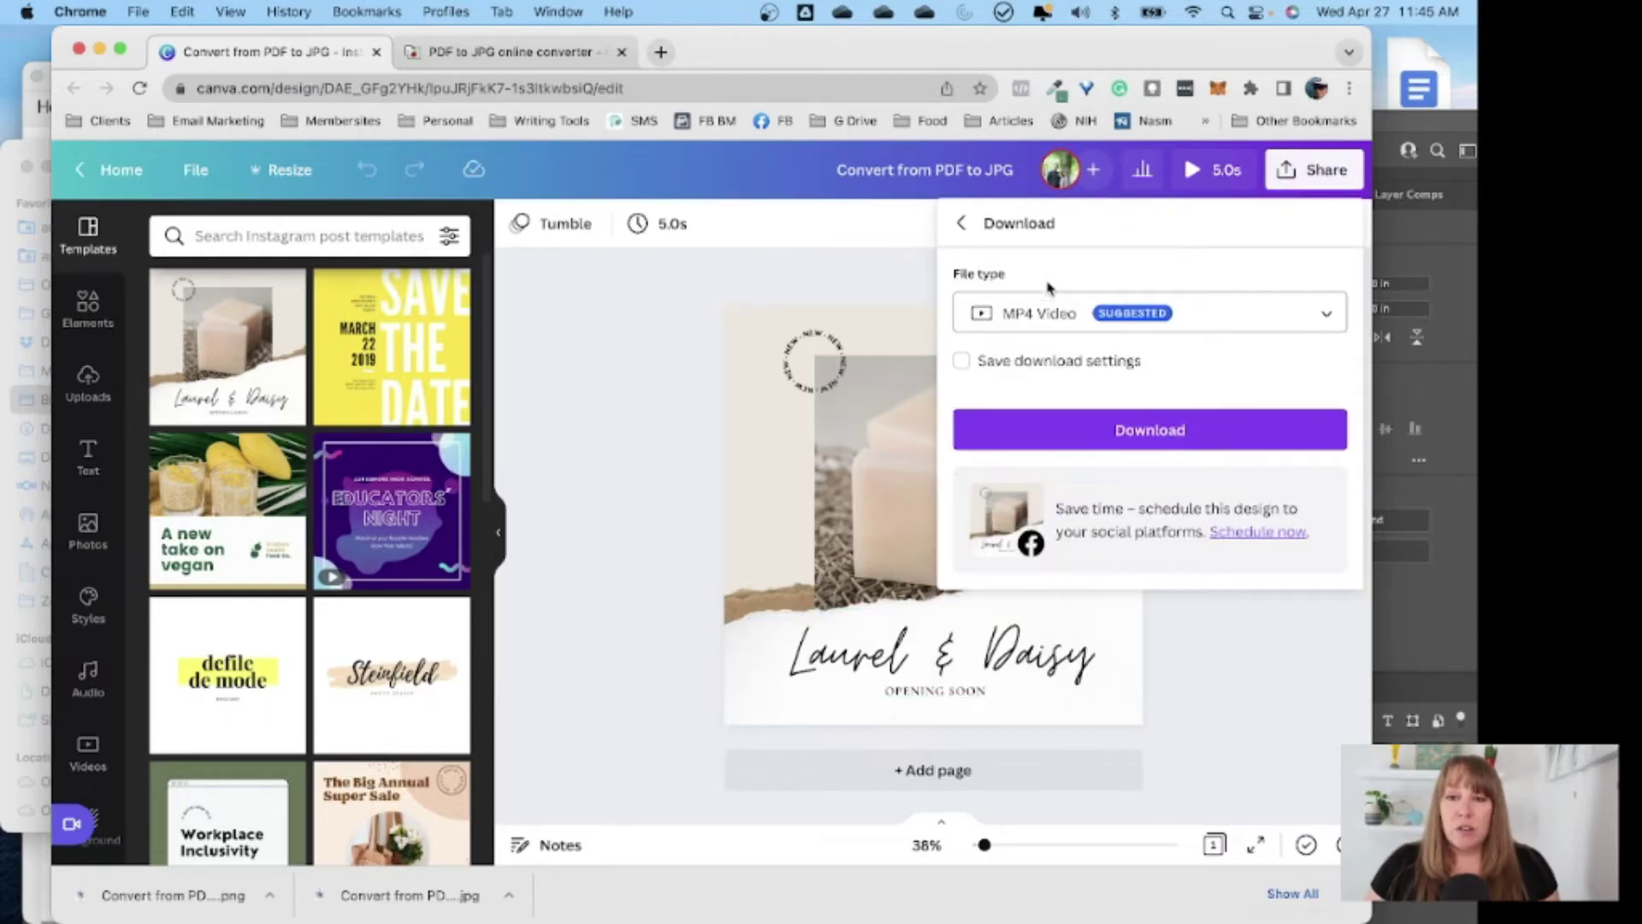
left_click(1045, 312)
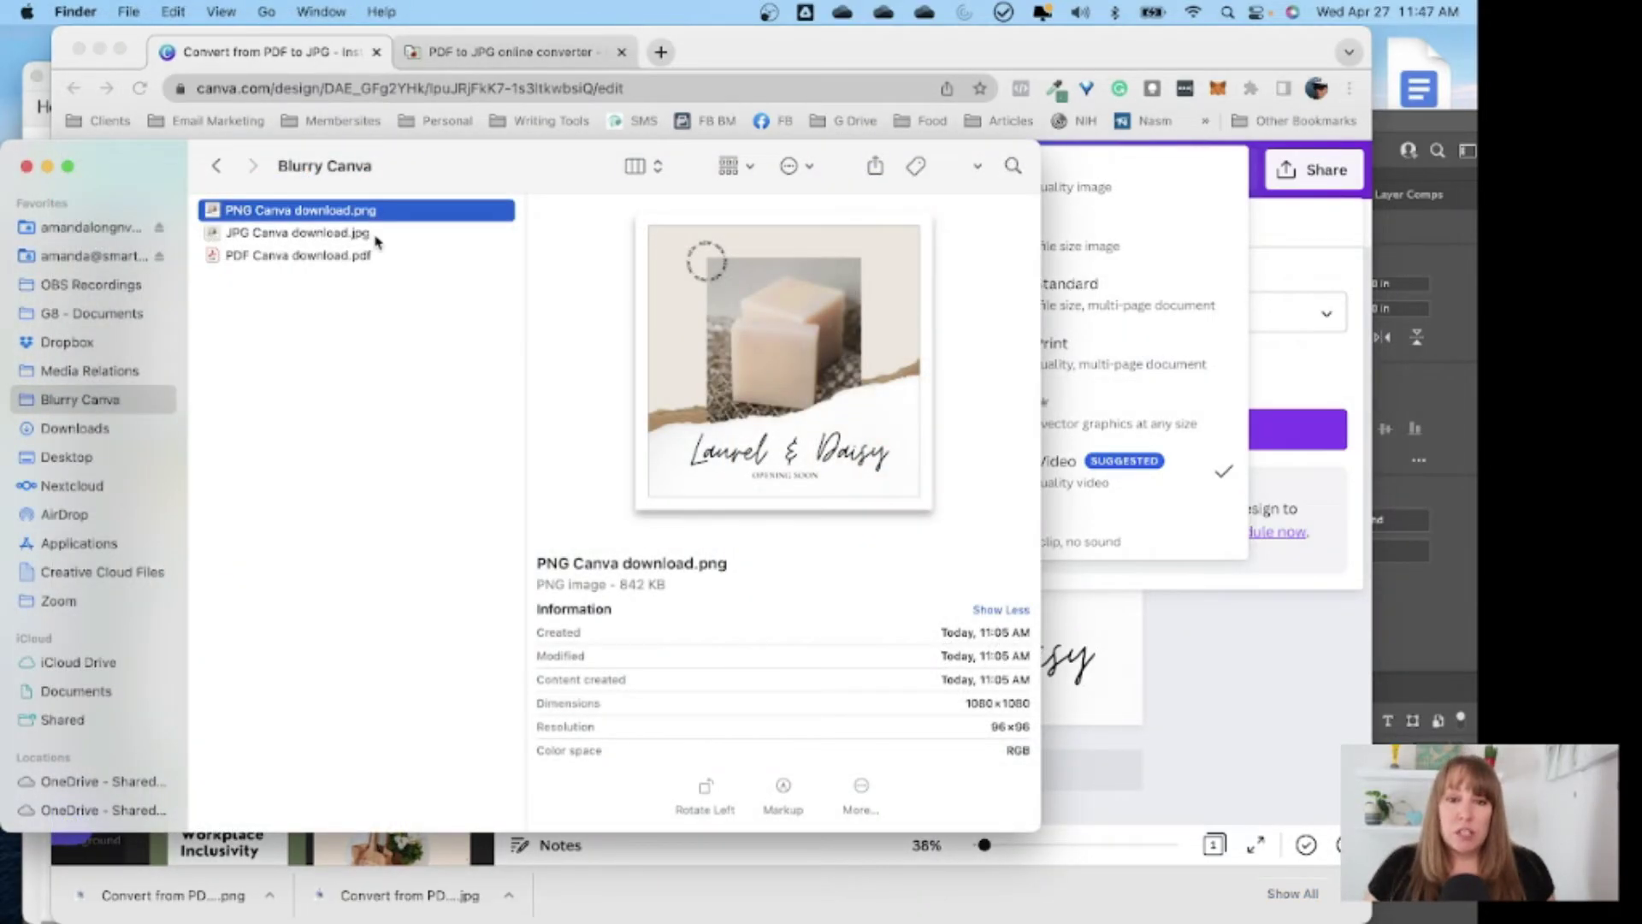
Step: Open the PDF download in Acrobat and the PNG and JPG downloads in Preview
left_click(377, 236)
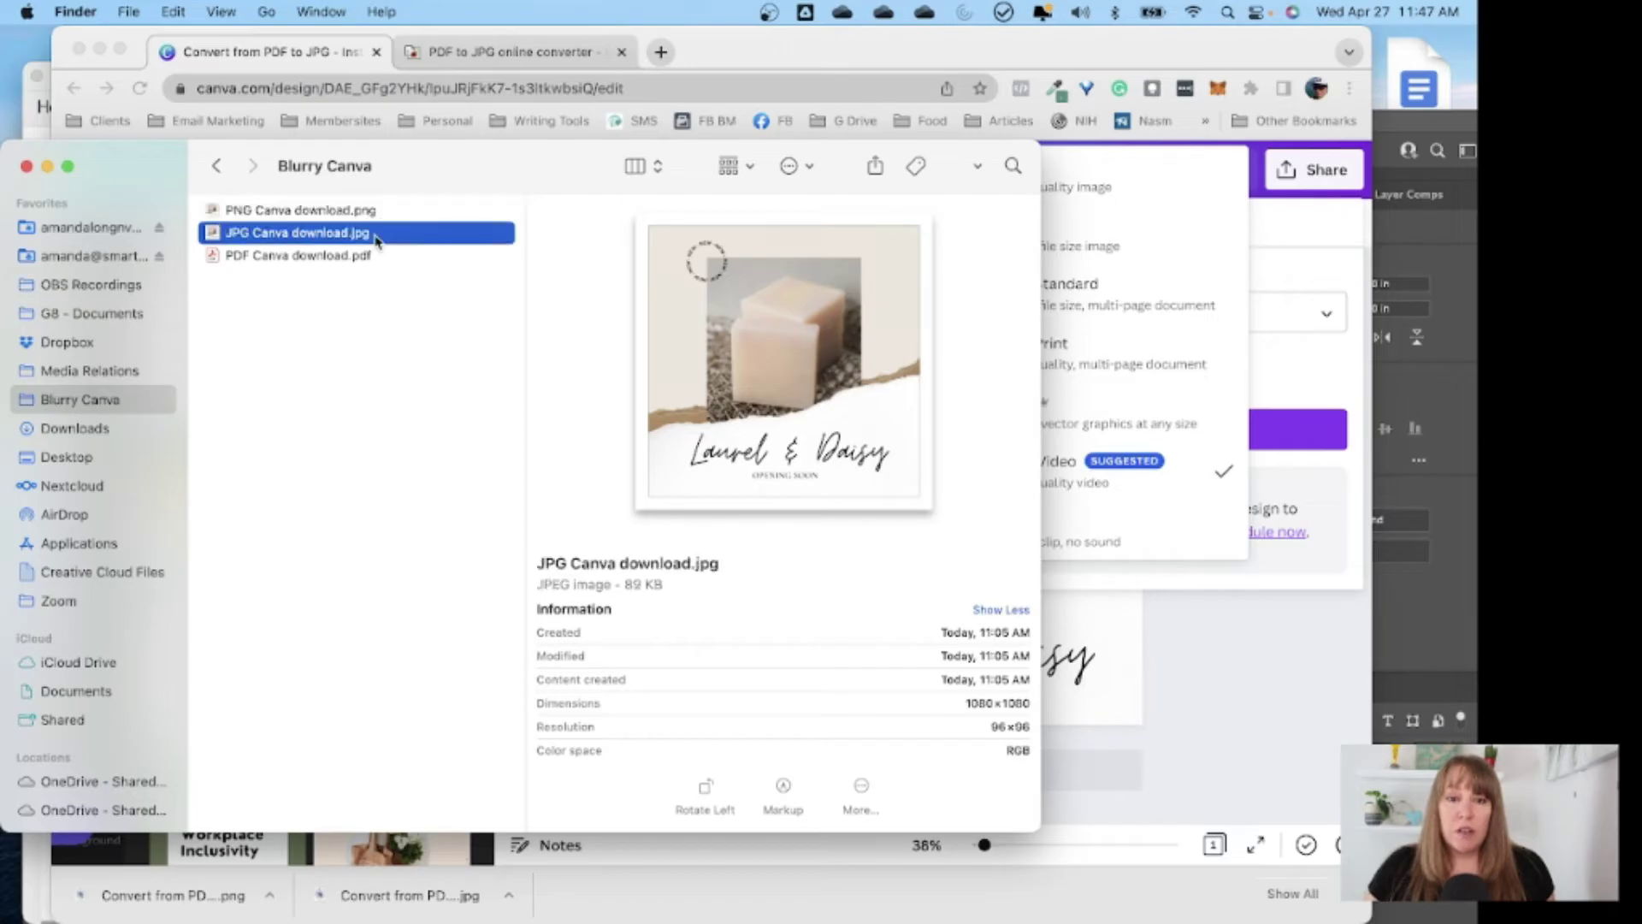
left_click(372, 259)
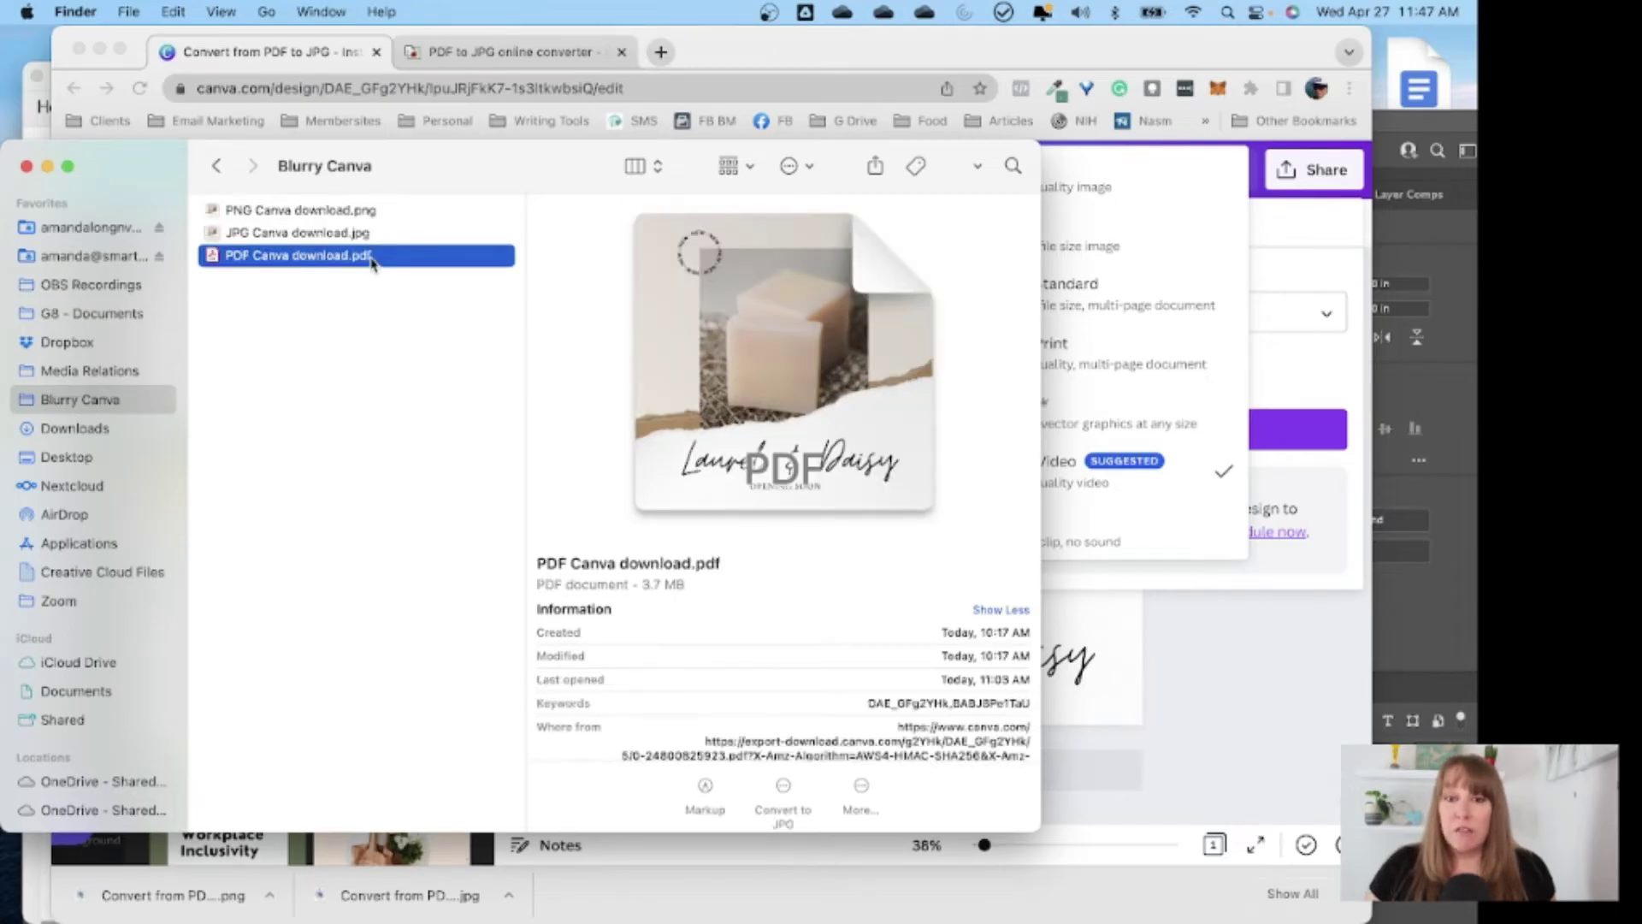
double_click(372, 257)
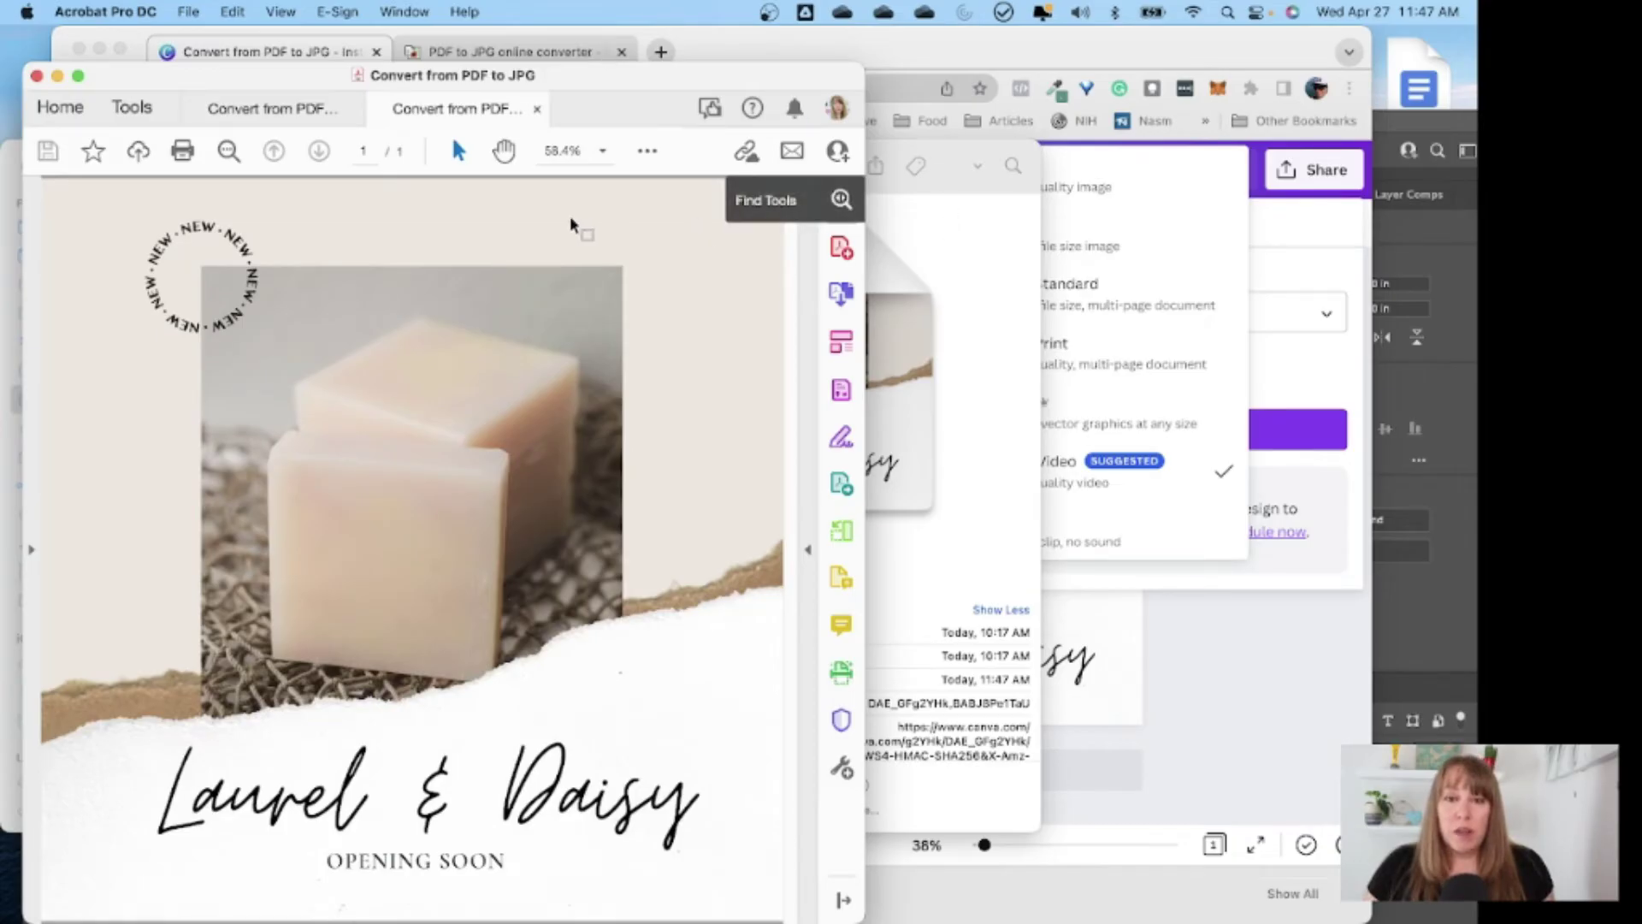
key("super+Tab")
double_click(346, 212)
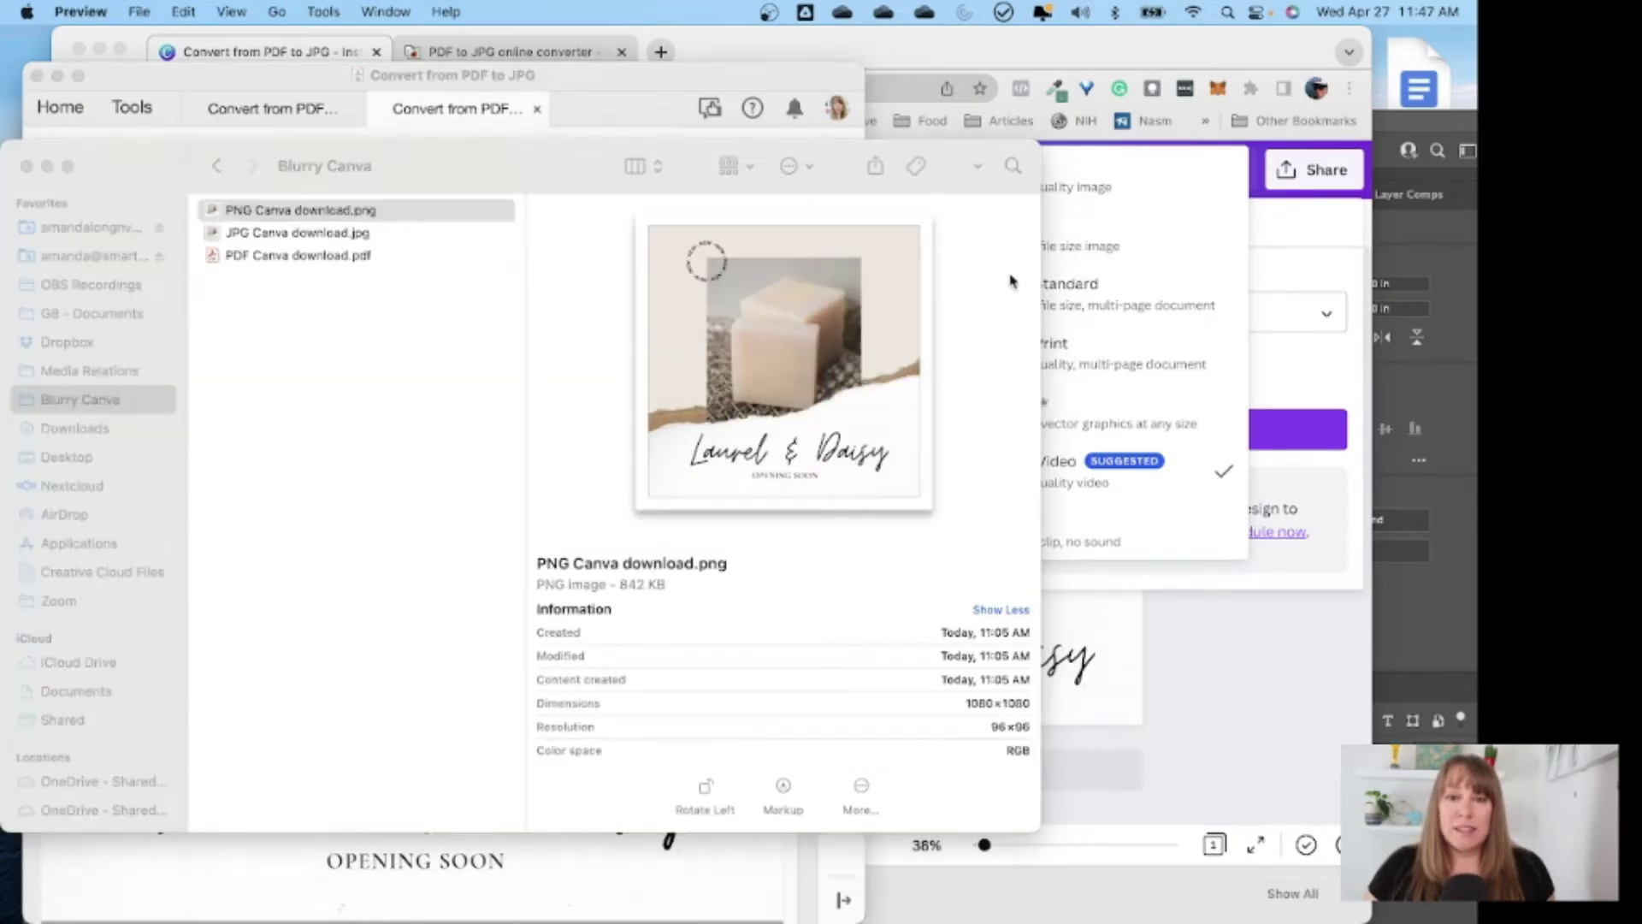
left_click(998, 268)
left_click(318, 233)
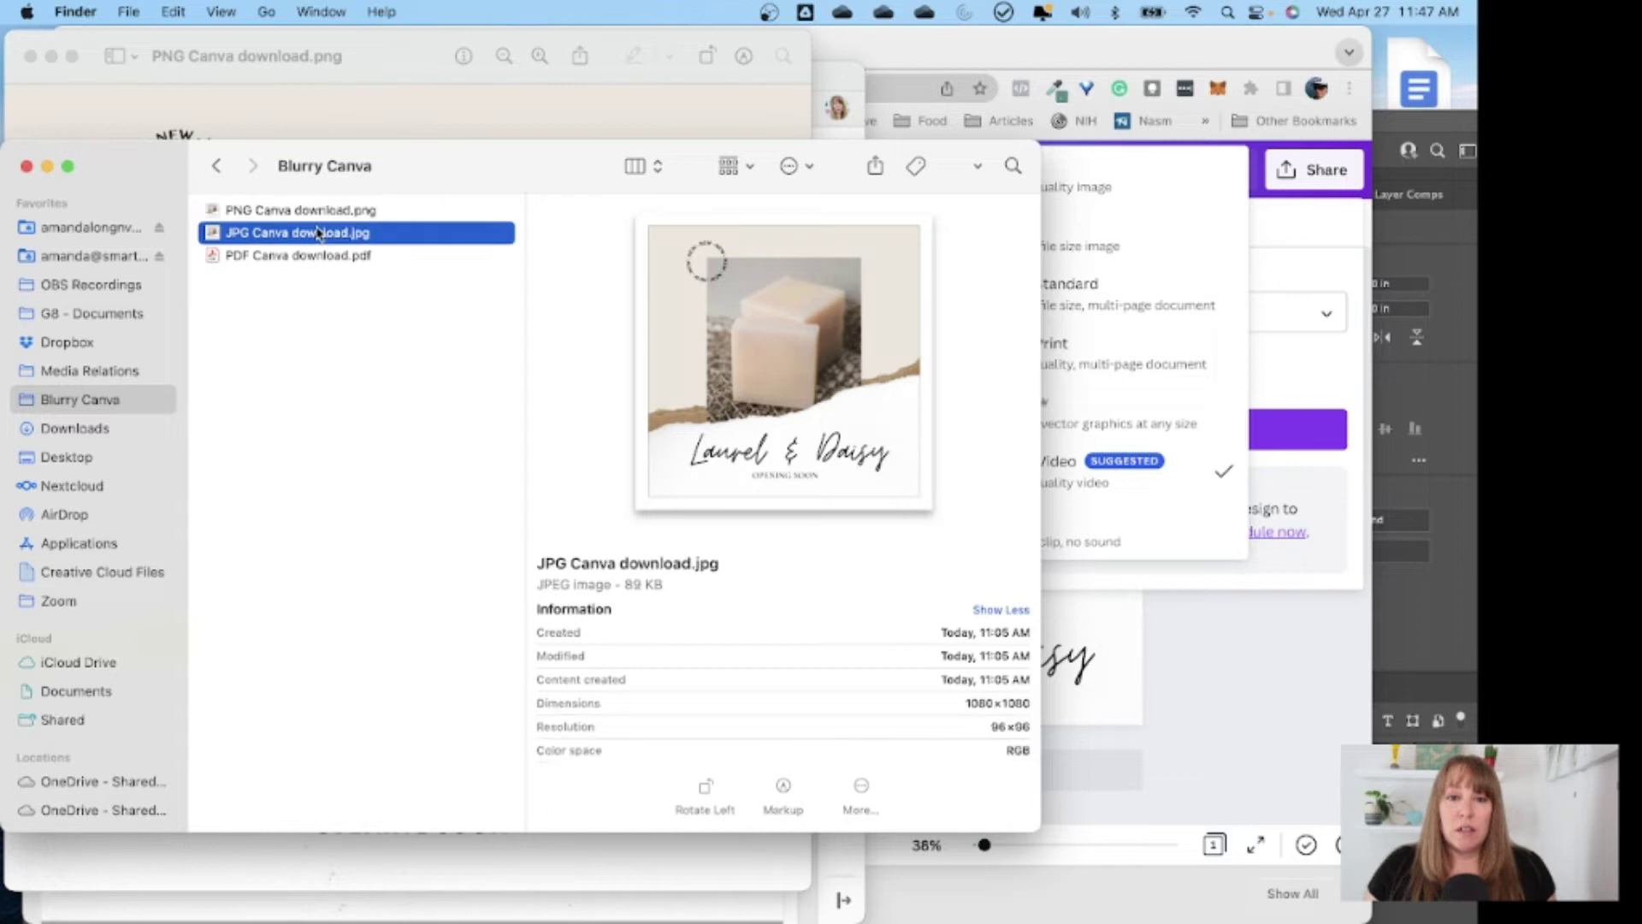
double_click(317, 233)
Step: Arrange the windows side by side: PDF at left, PNG in the centre, JPG at right
left_click_drag(381, 60, 961, 26)
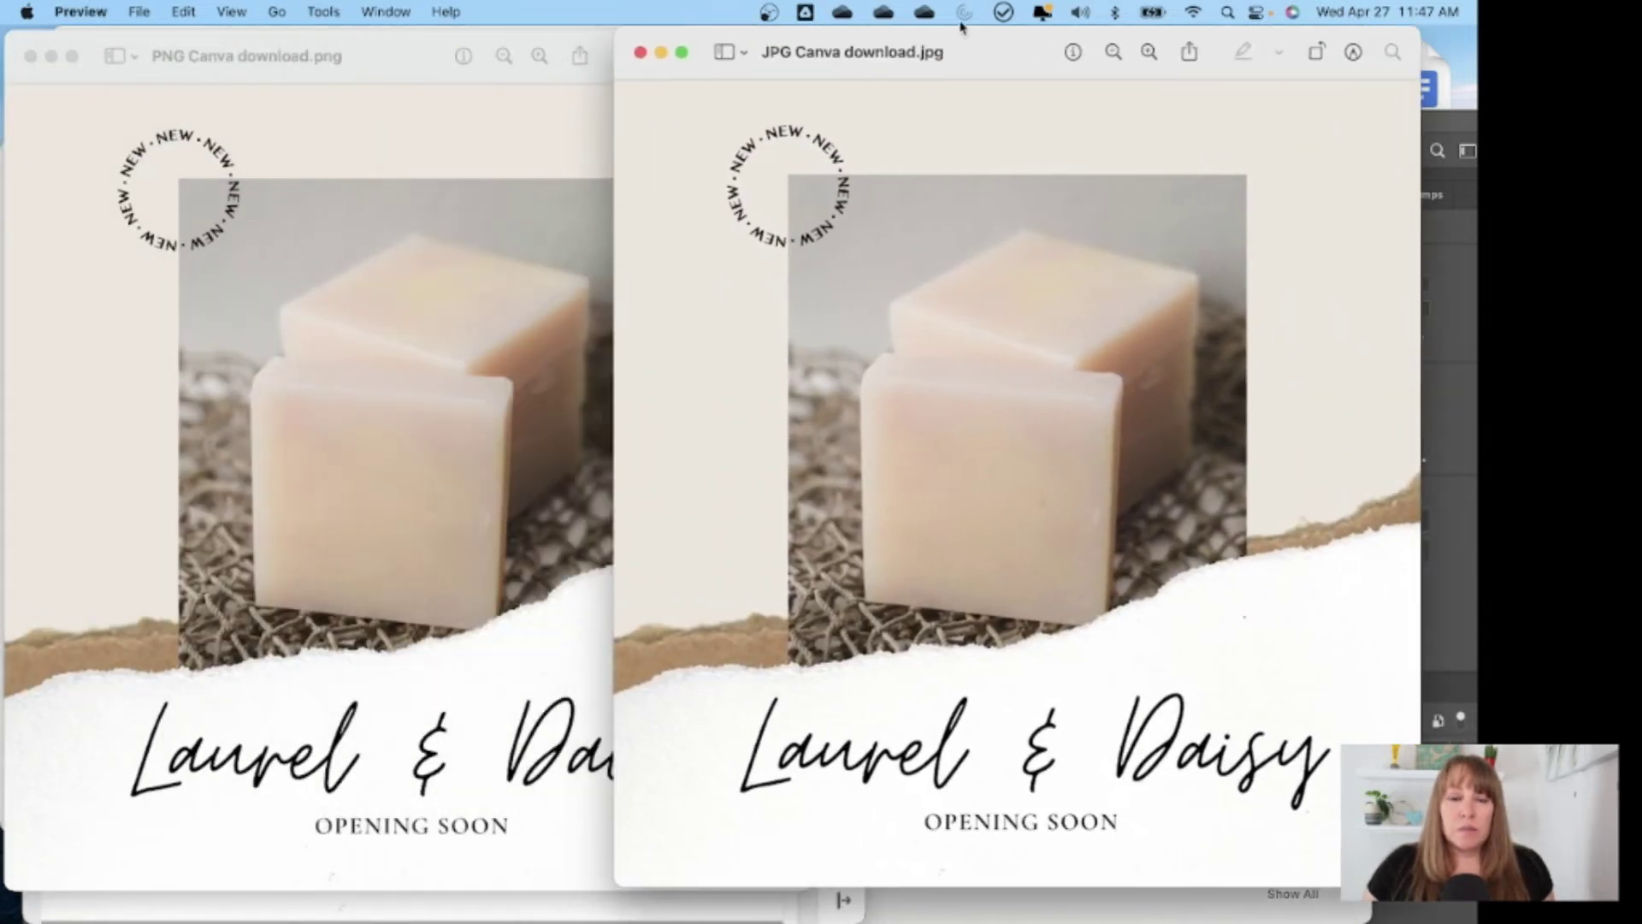
left_click_drag(385, 53, 663, 48)
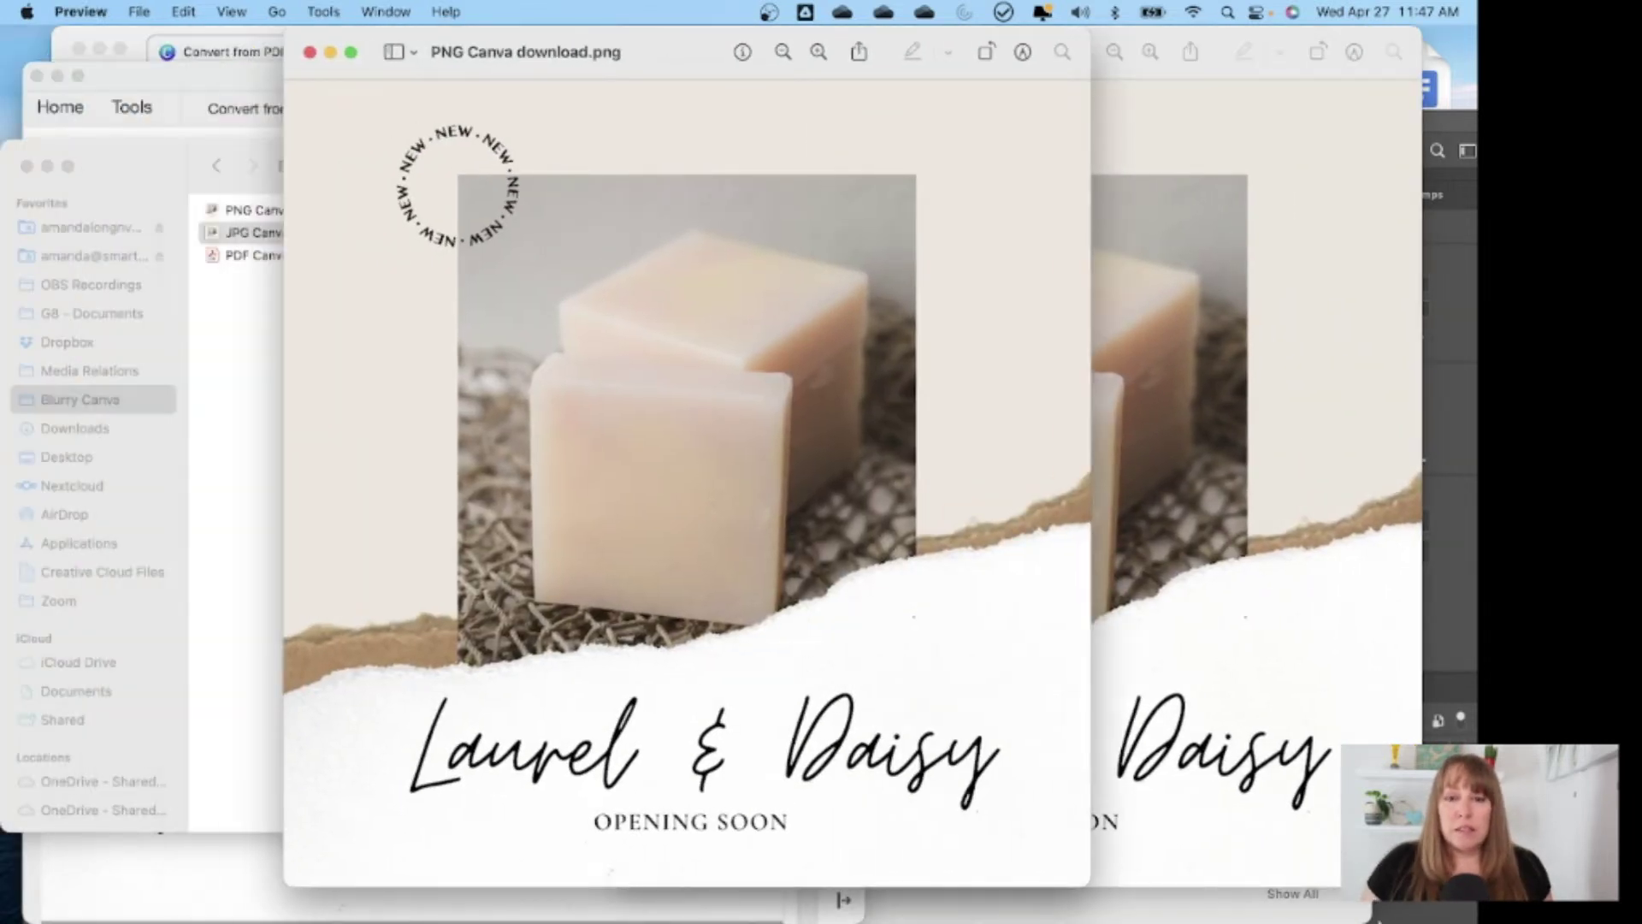
key("super+Tab")
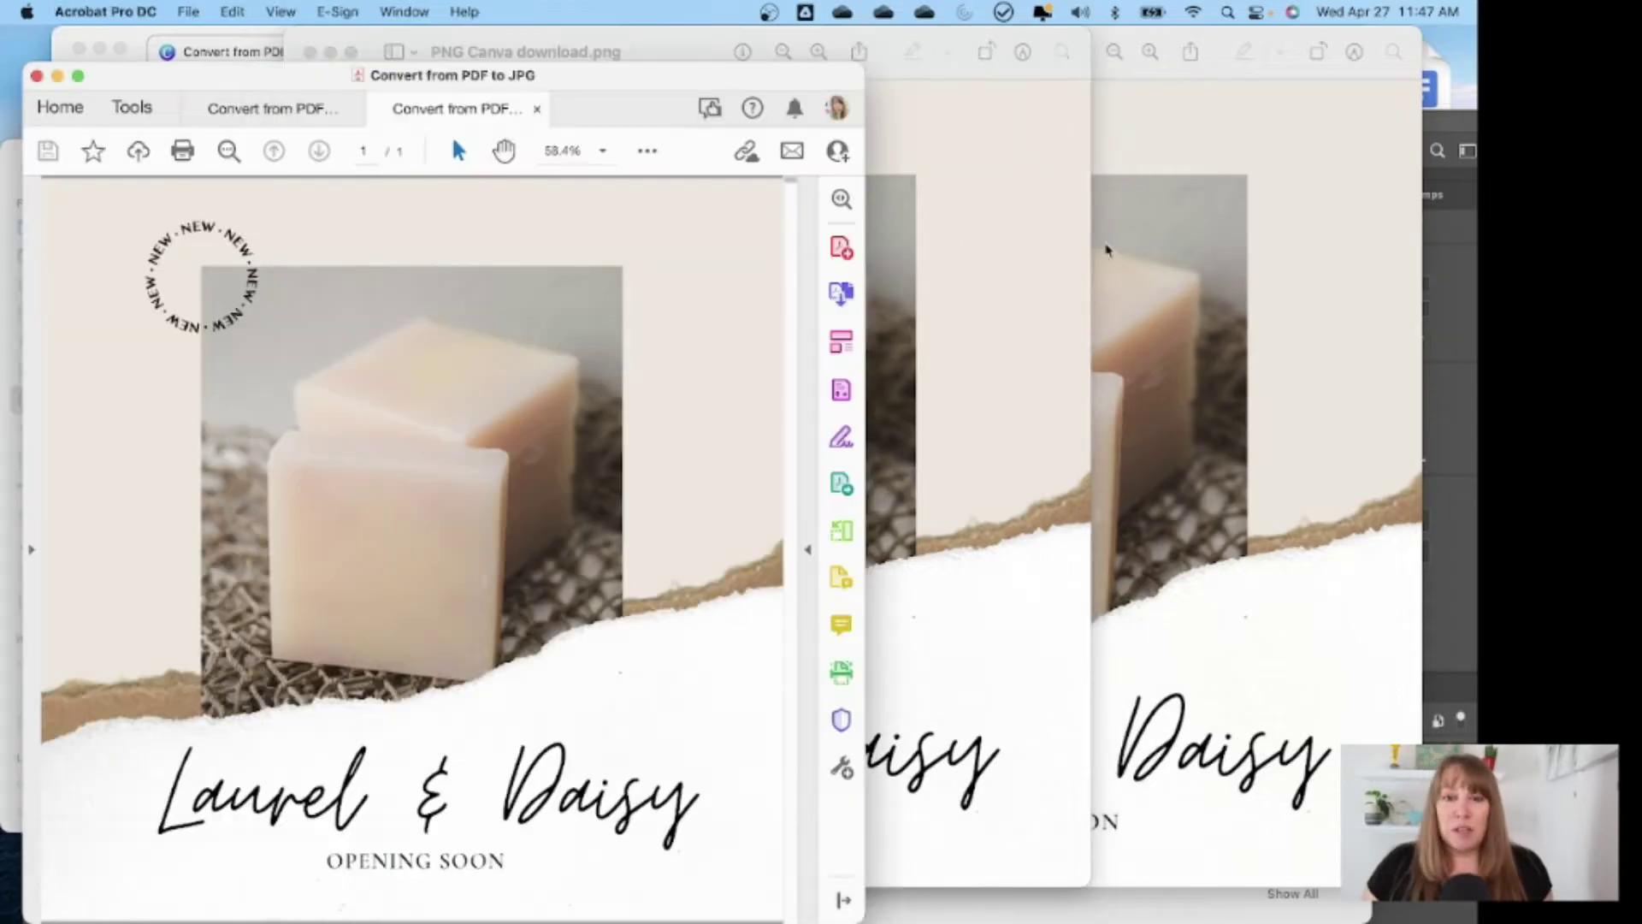
left_click_drag(665, 76, 544, 7)
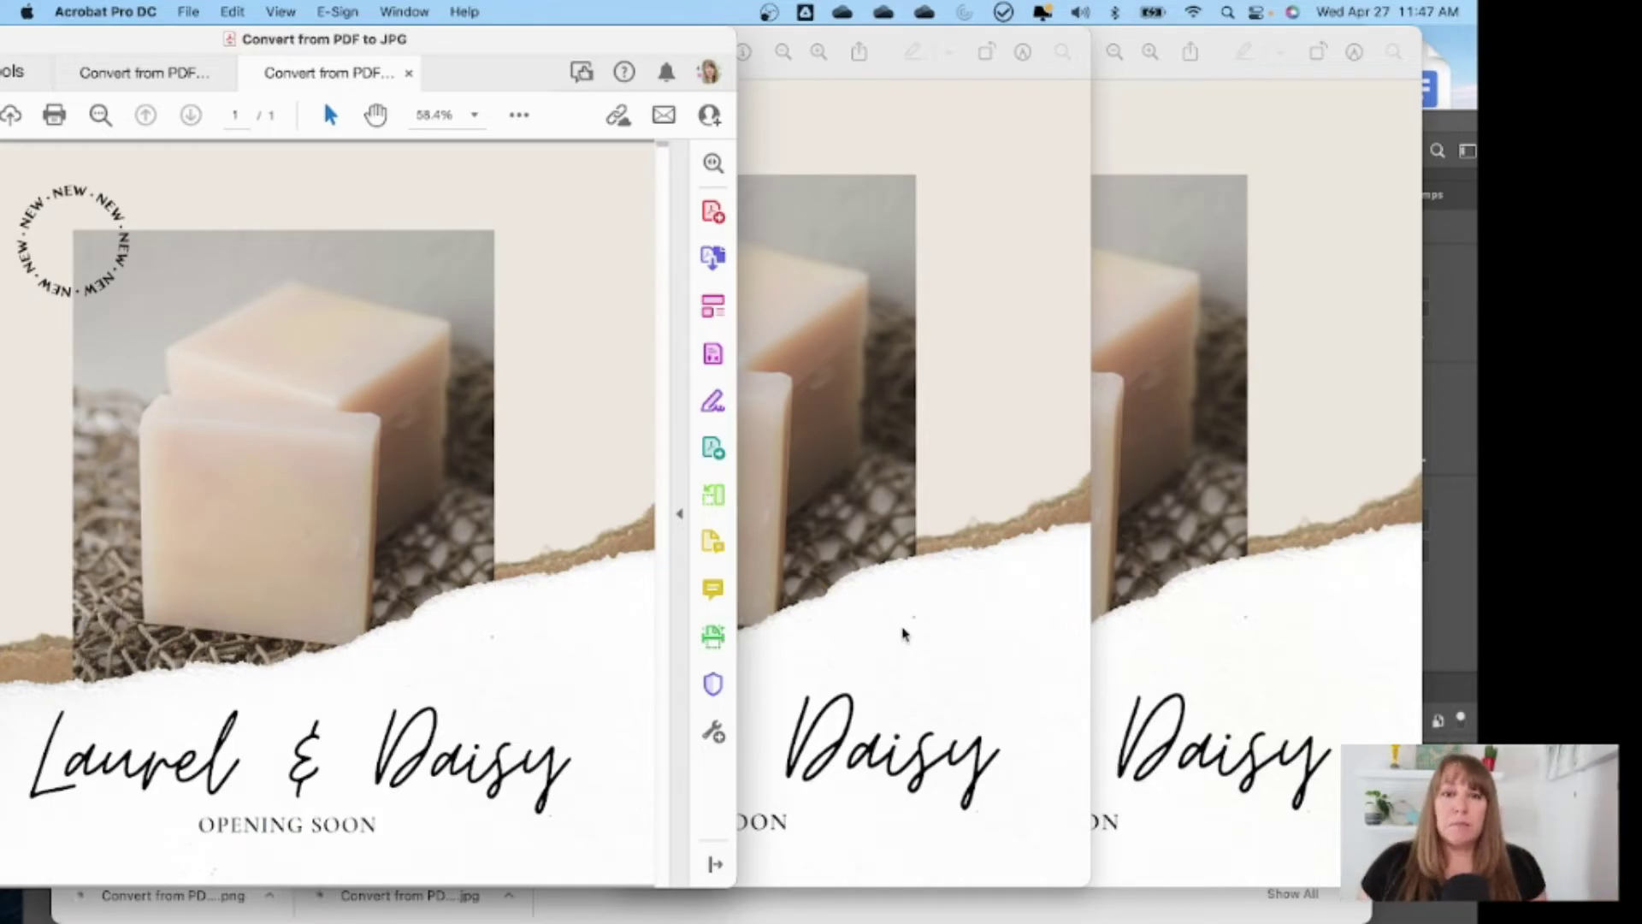
Step: Zoom the Acrobat PDF to 200% and shift the PNG window left to reveal the JPG
left_click(474, 114)
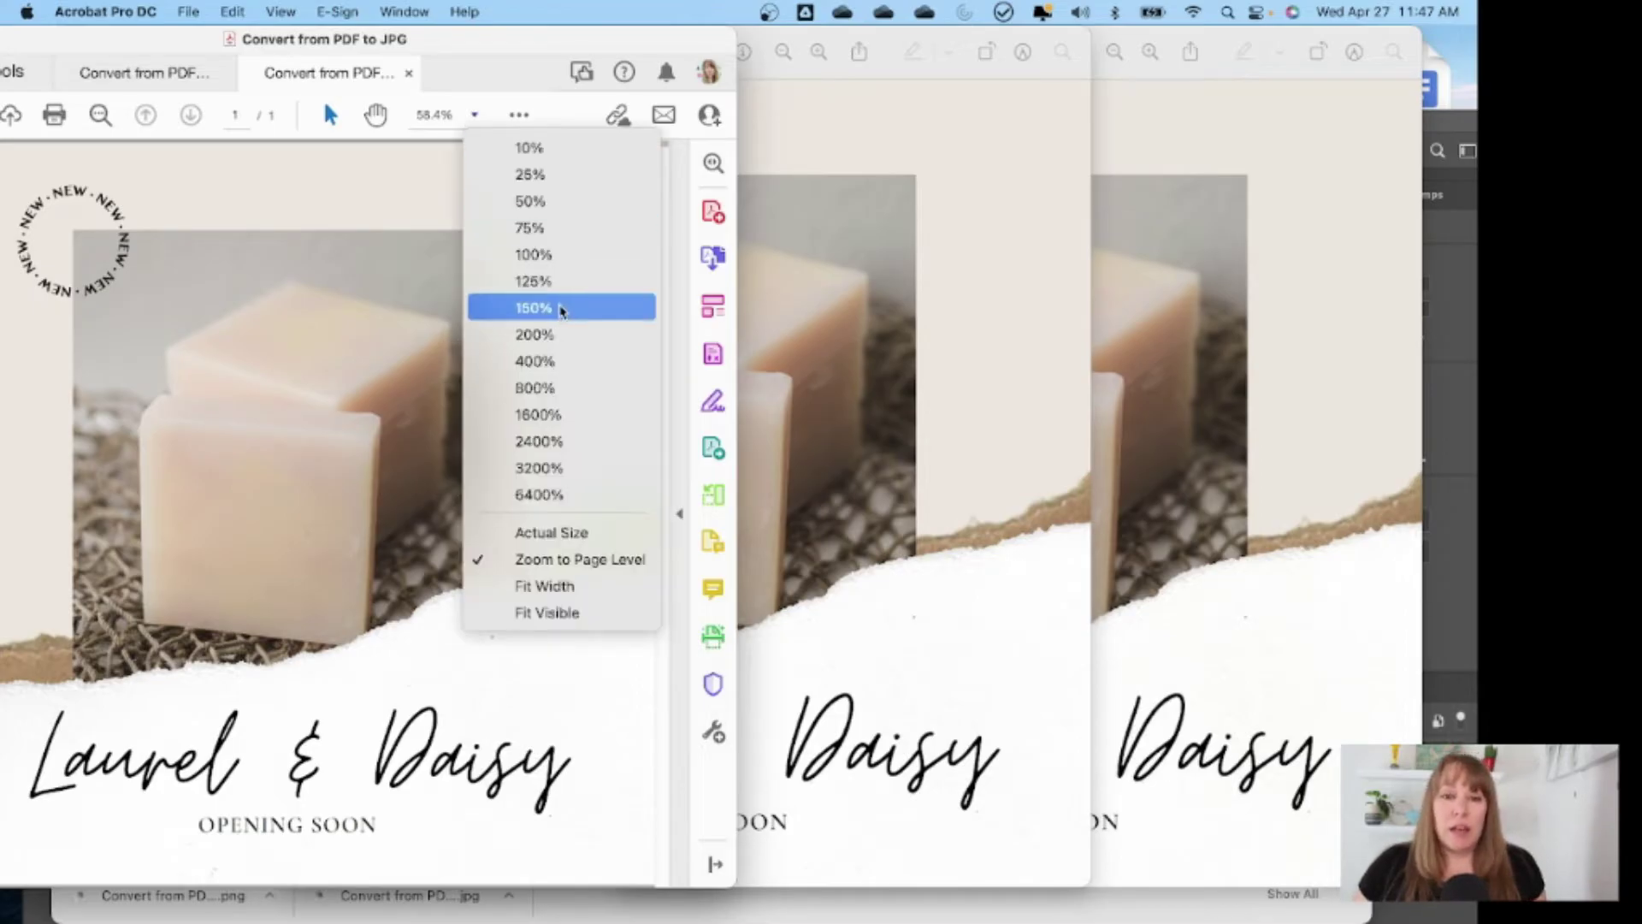
left_click(548, 334)
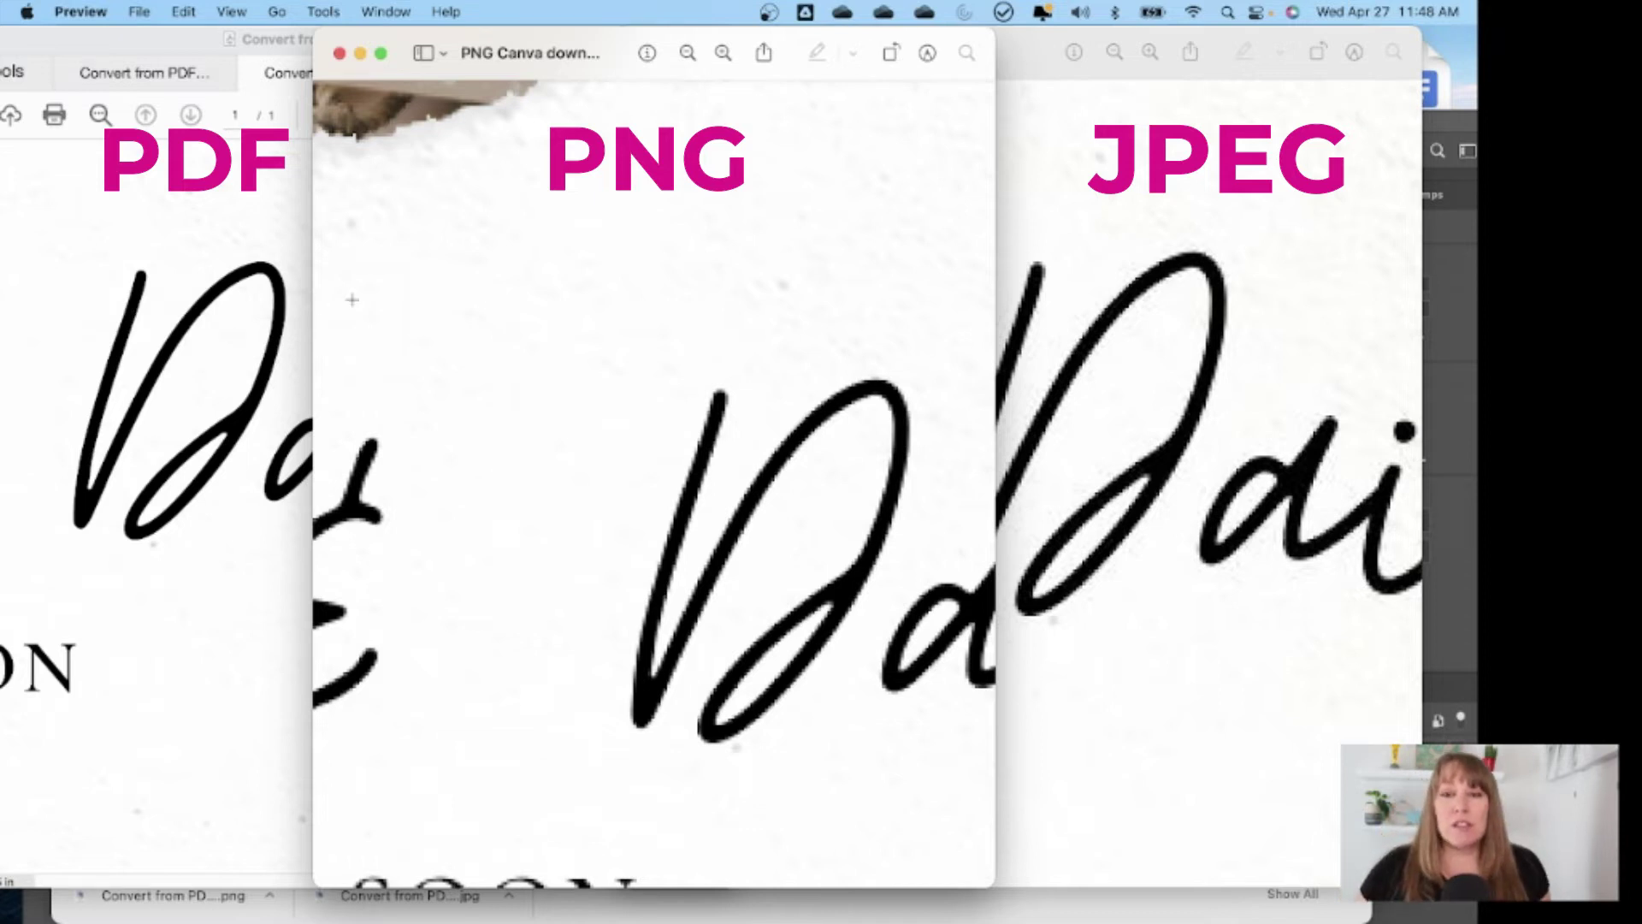
left_click(1119, 225)
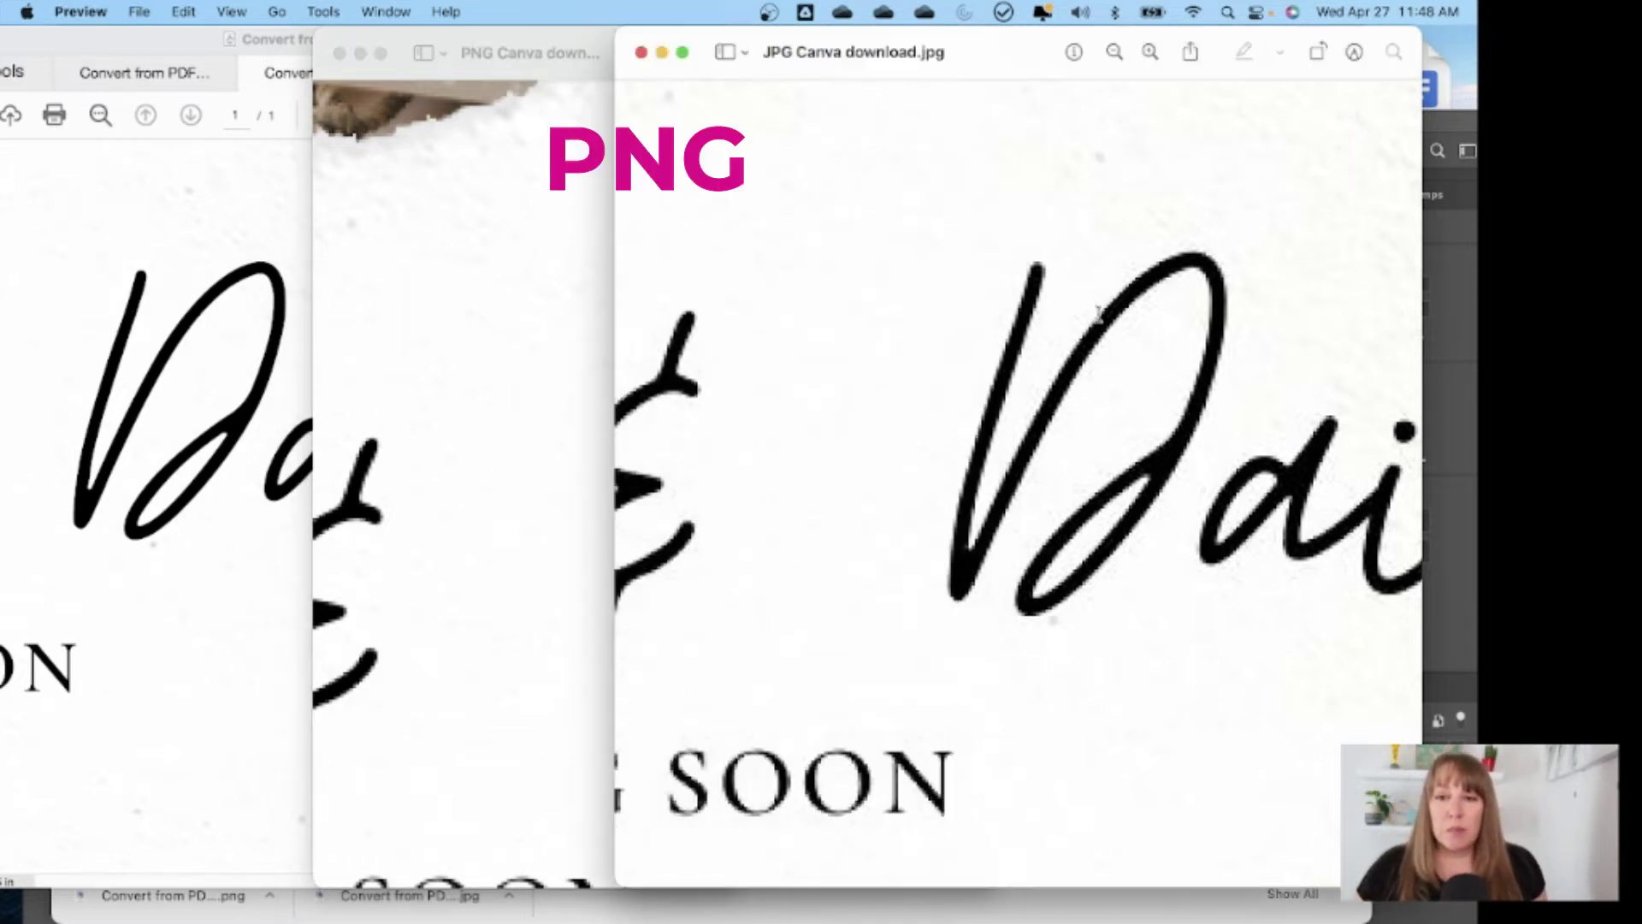
left_click(579, 215)
left_click_drag(802, 41, 673, 40)
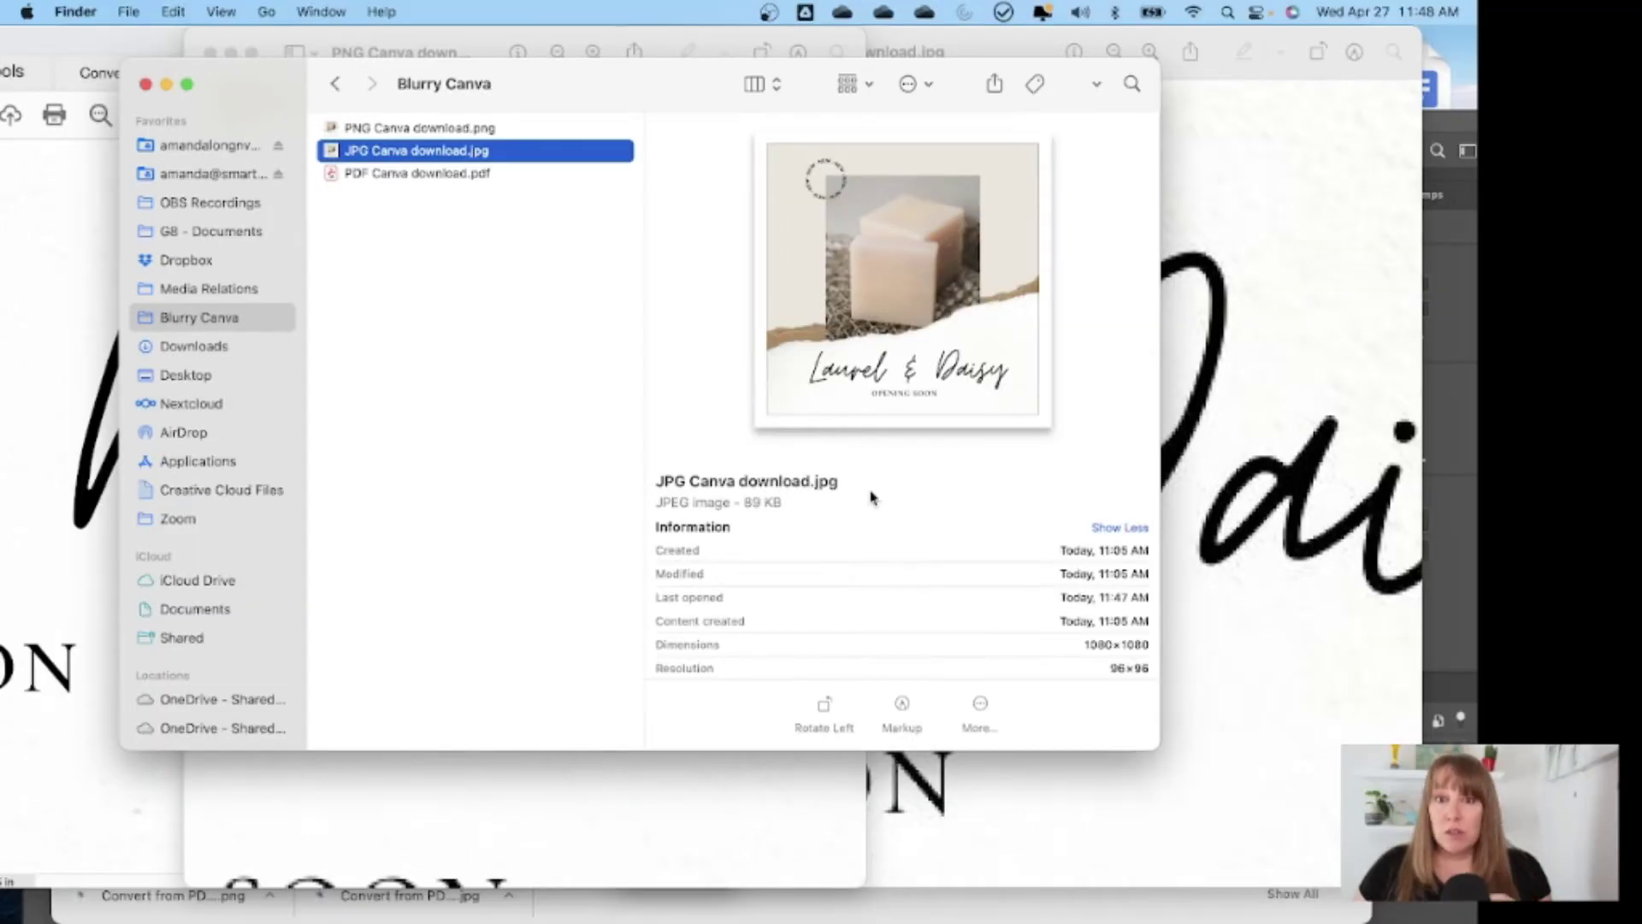
Step: Highlight the JPG's 89 KB and the PNG's 842 KB file sizes in the preview pane
left_click(415, 132)
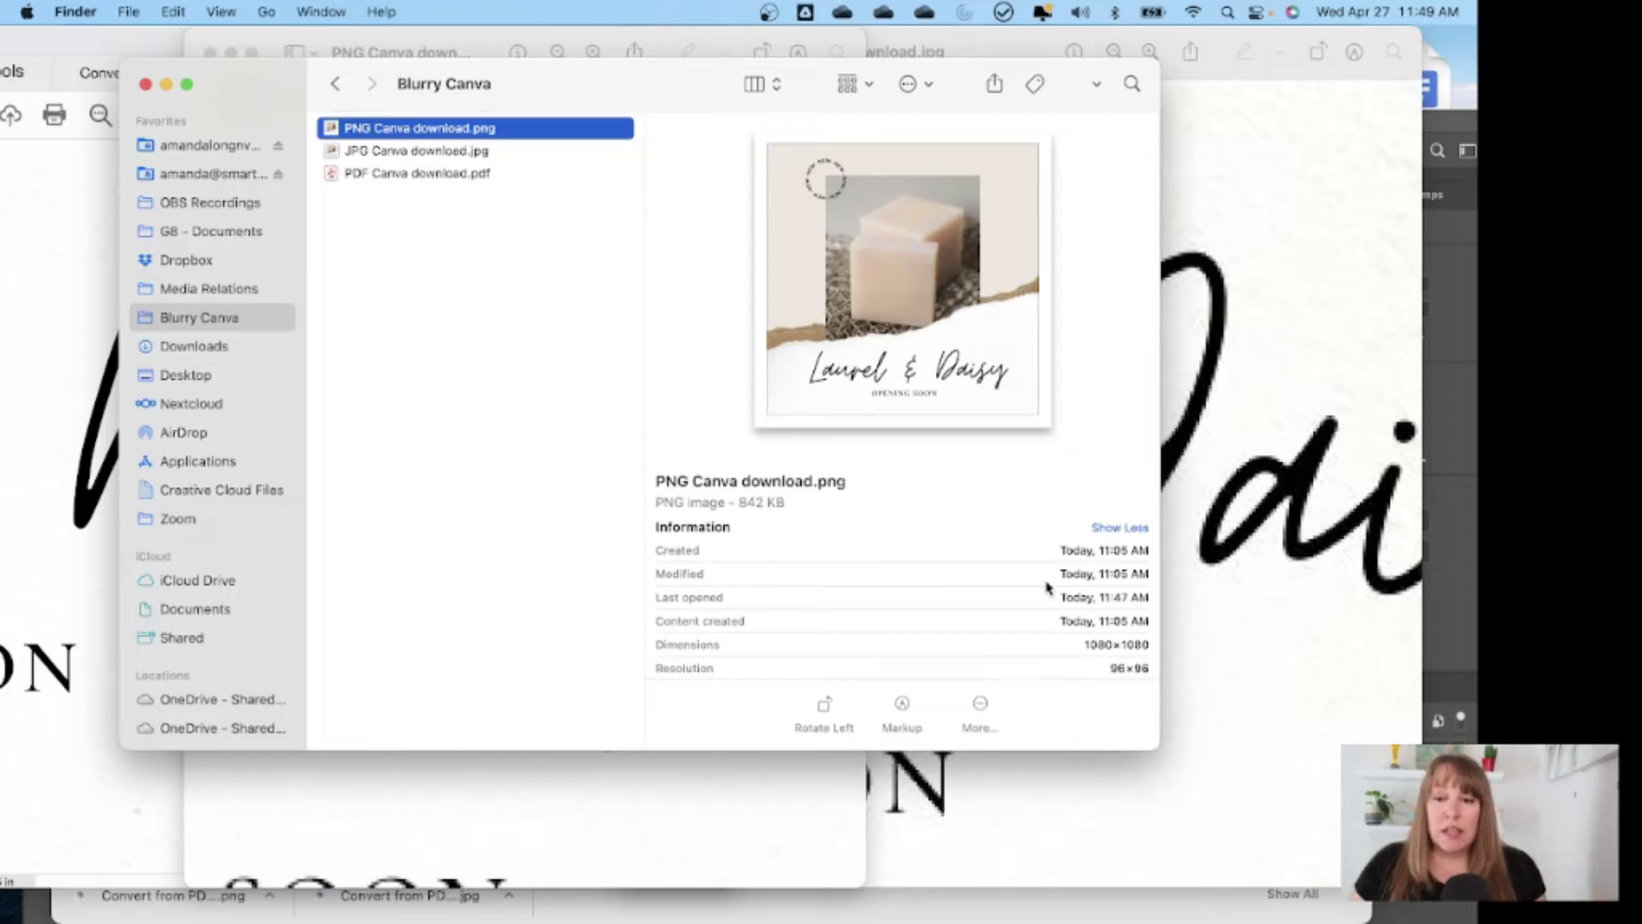
left_click(475, 150)
scroll(1084, 522, "down", 2)
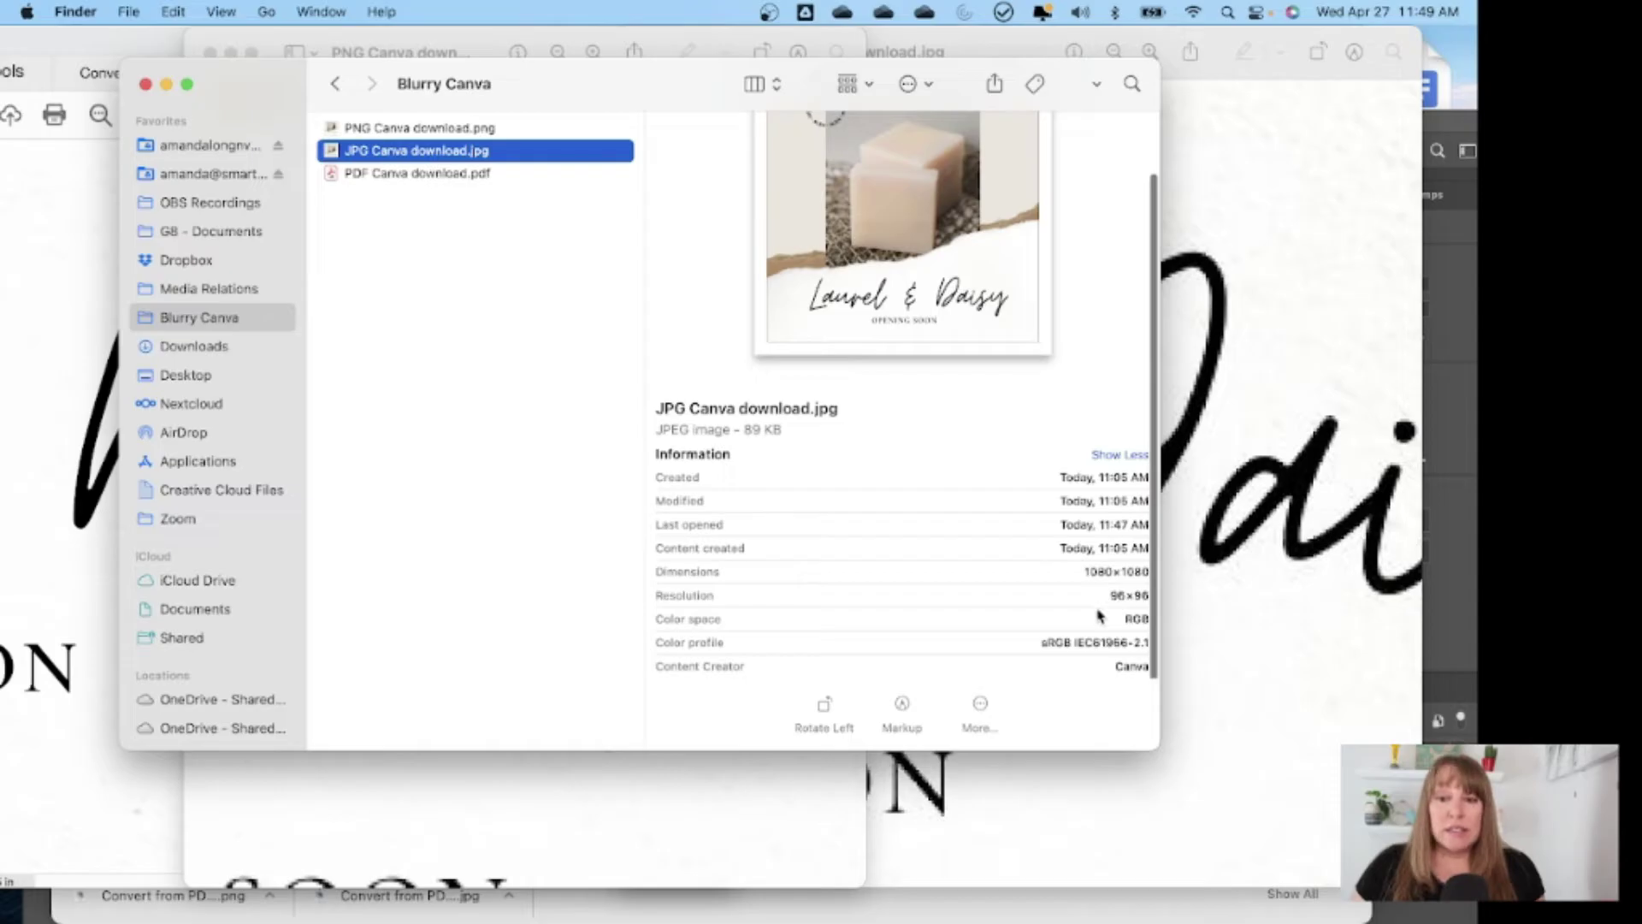
scroll(1103, 599, "down", 1)
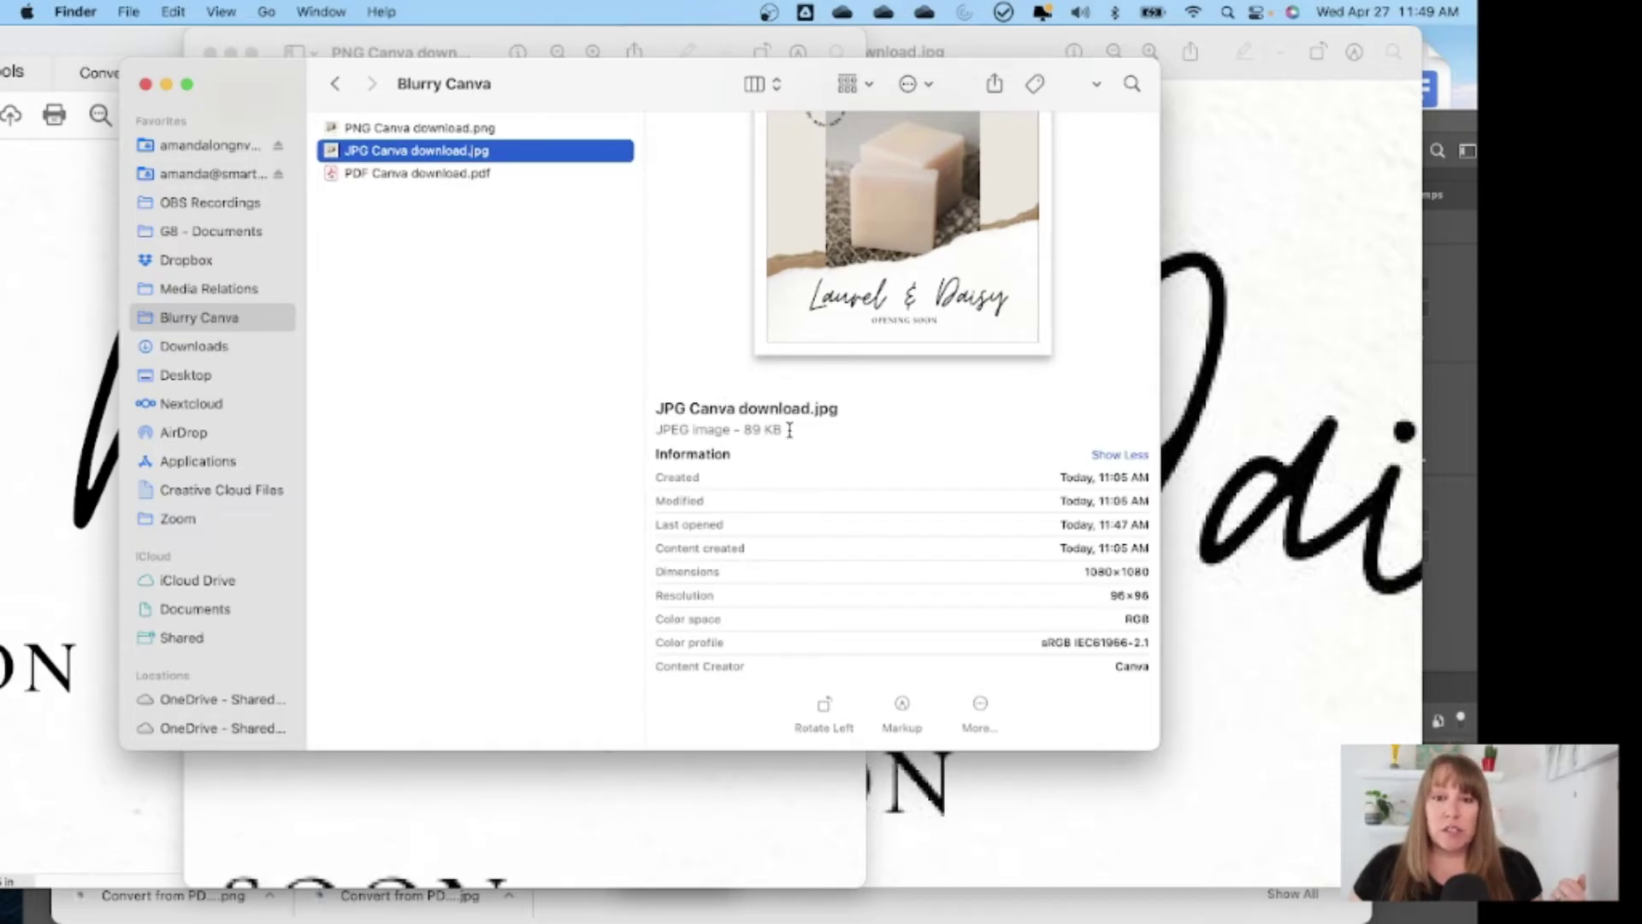
left_click_drag(787, 429, 715, 429)
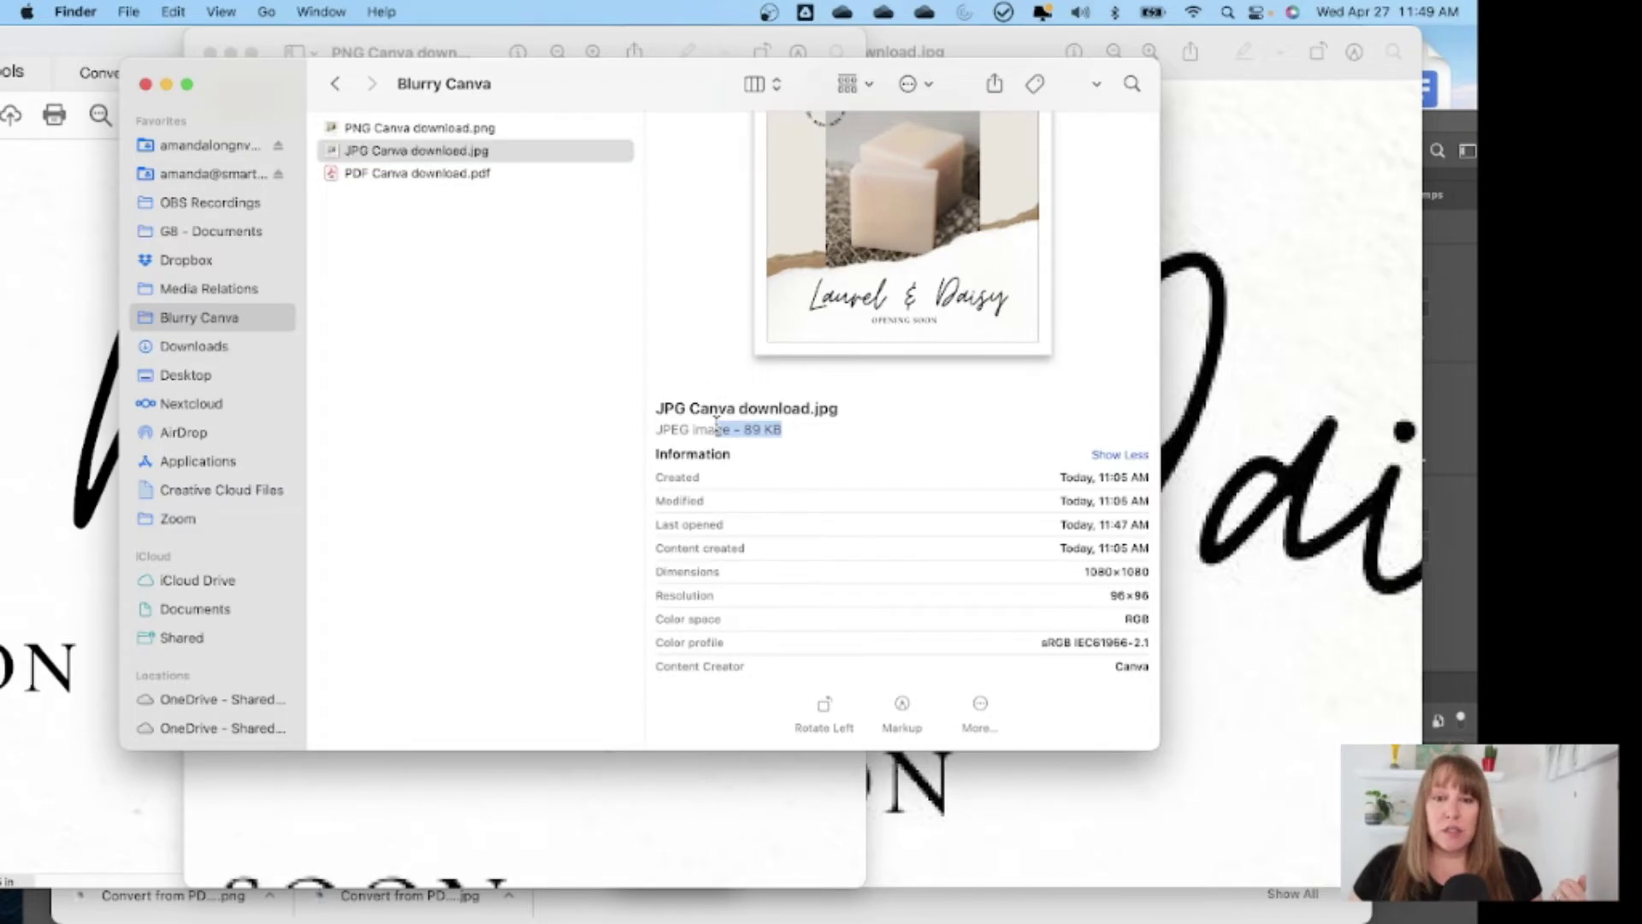
left_click(442, 129)
left_click_drag(787, 502, 729, 502)
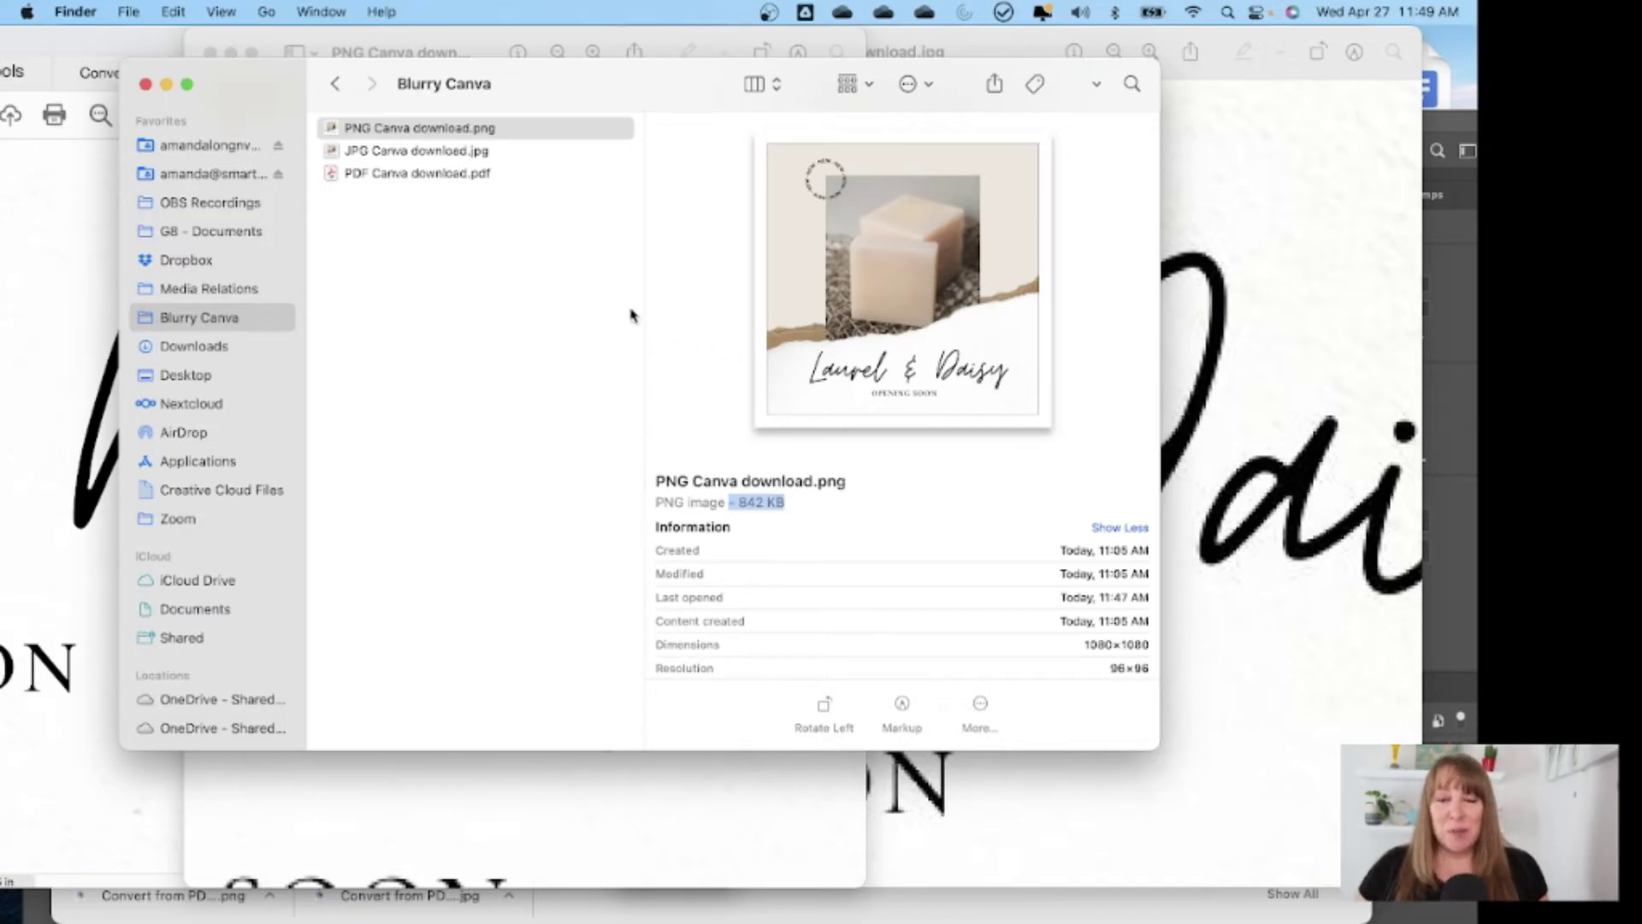
Step: Highlight the PDF download's 3.7 MB file size at 810×810
left_click(453, 175)
scroll(794, 369, "down", 5)
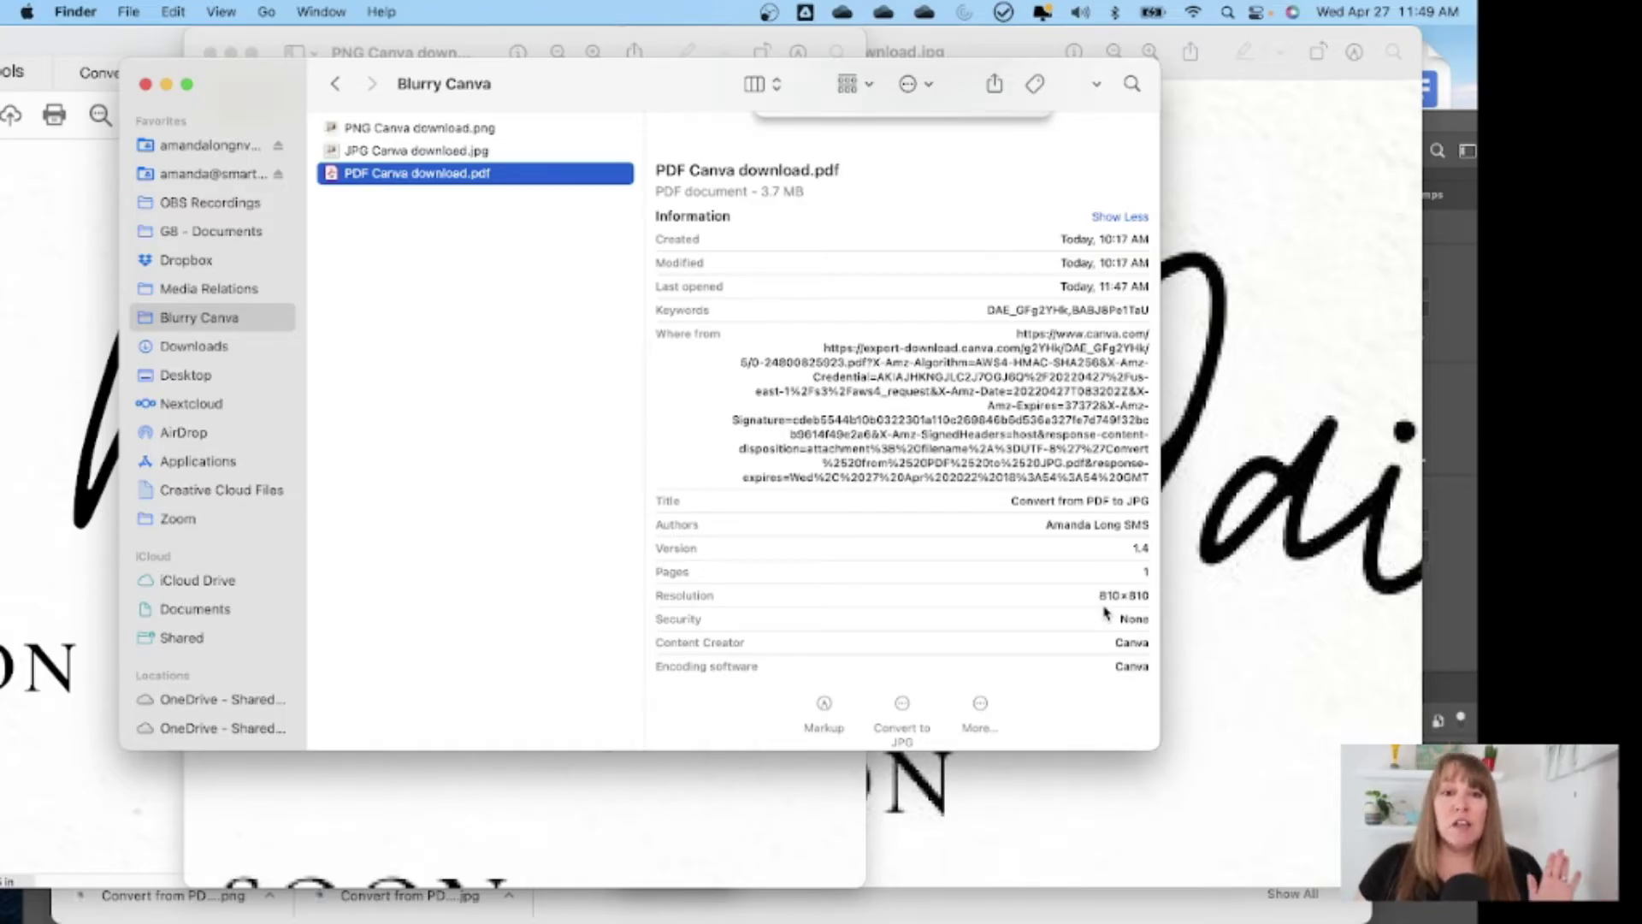
scroll(511, 449, "up", 1)
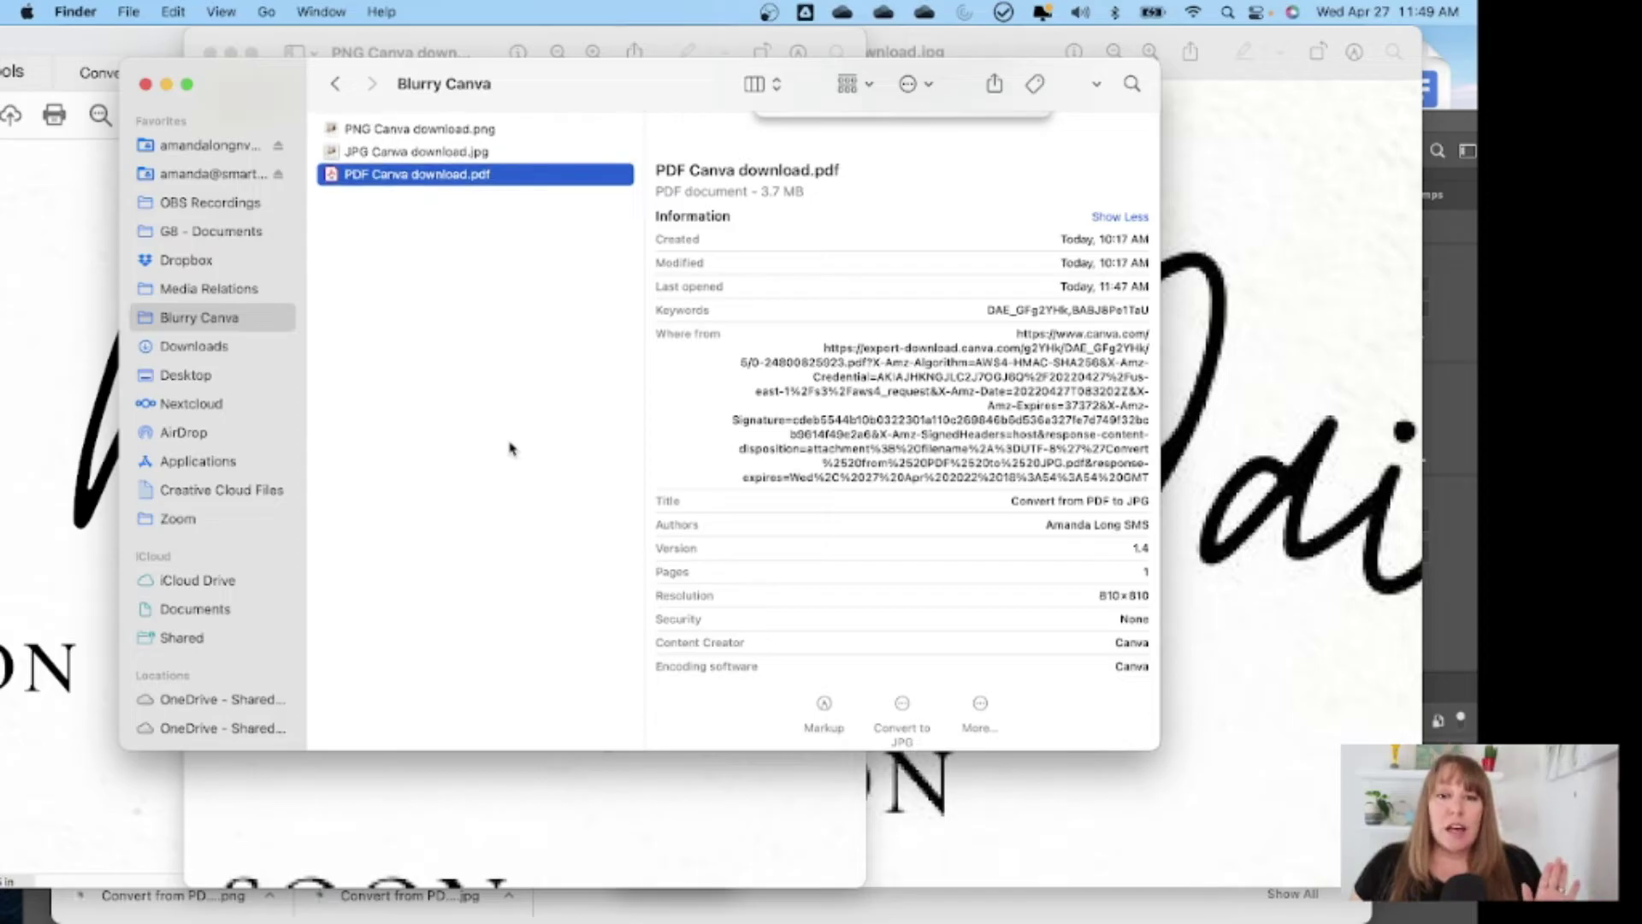
left_click_drag(813, 190, 758, 184)
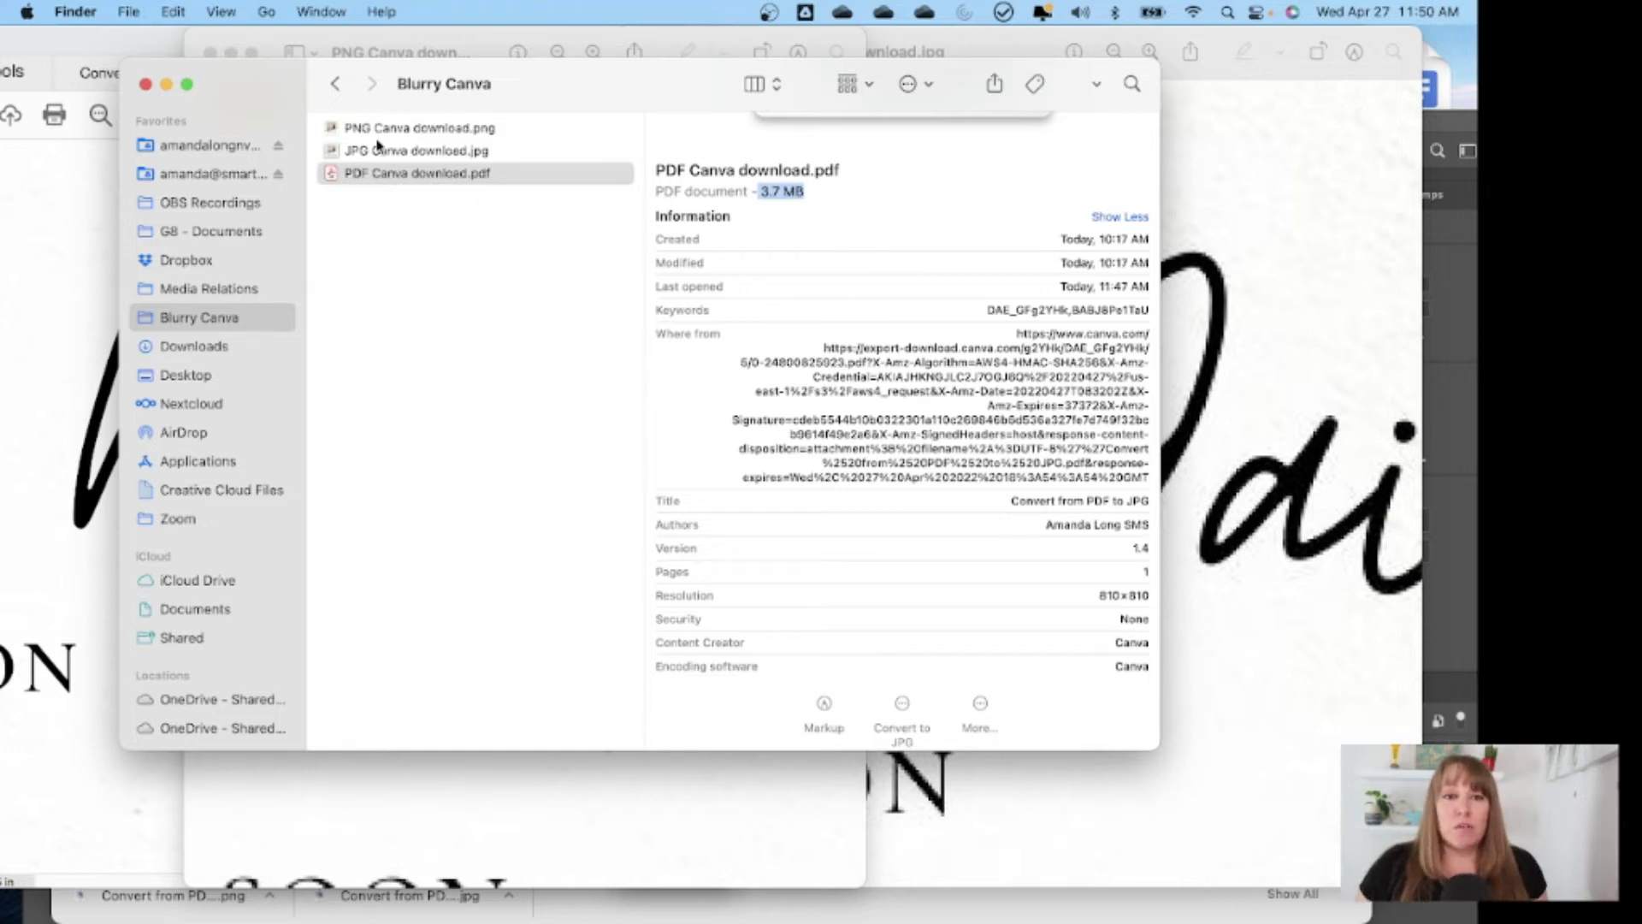
Step: Close the zoomed PDF's tab and the remaining Acrobat window
left_click(97, 40)
left_click_drag(92, 49, 537, 60)
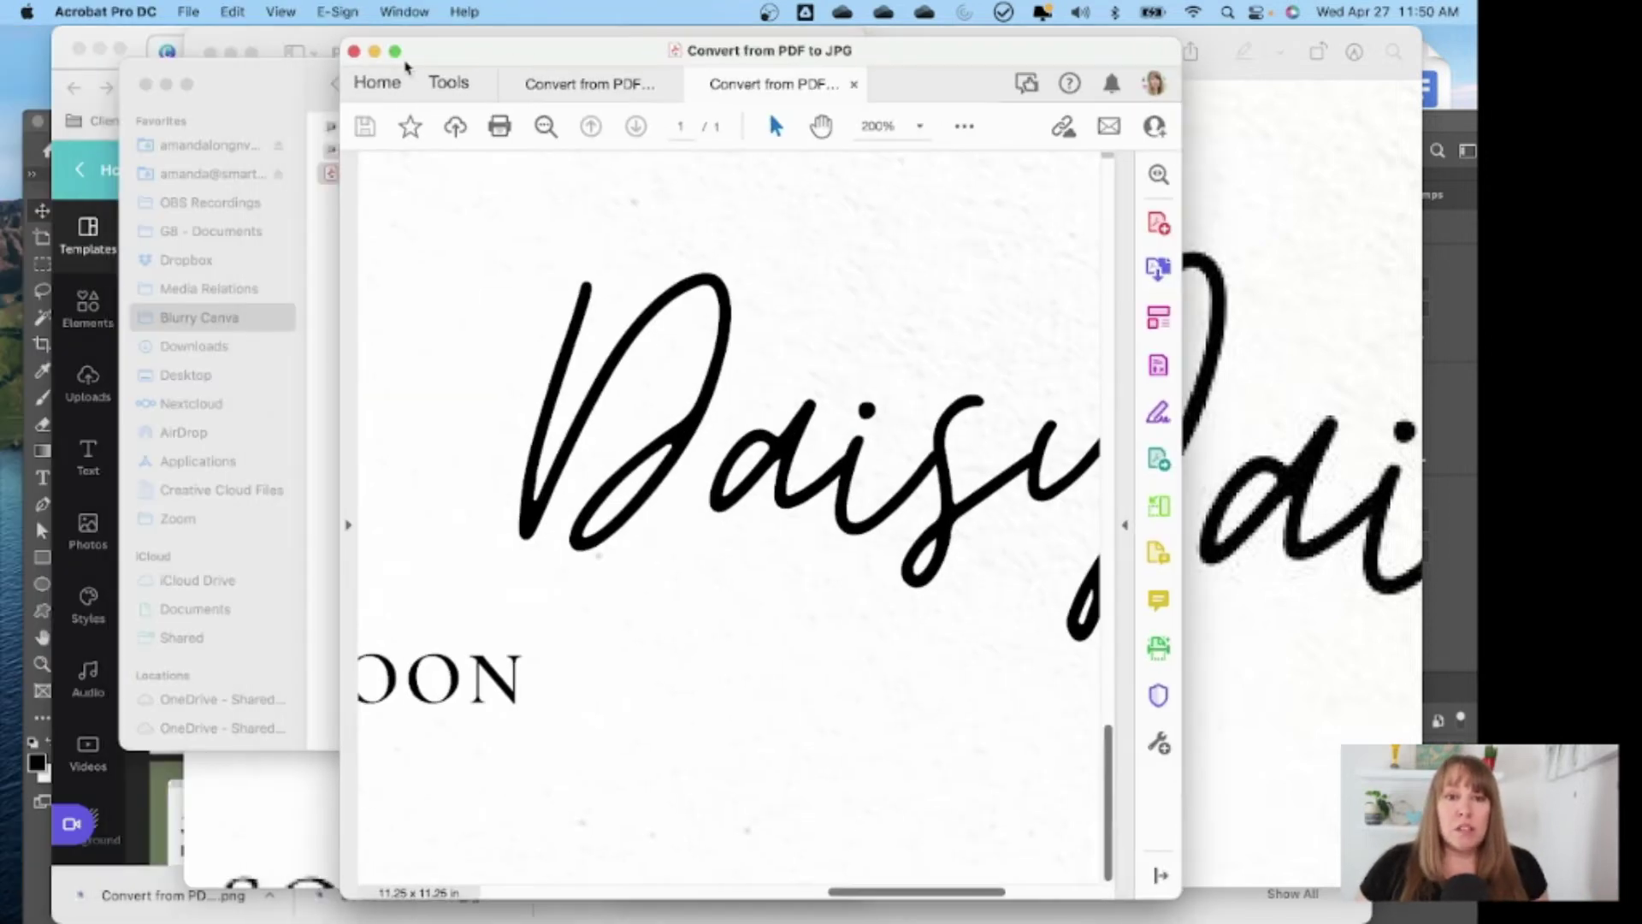
left_click(355, 51)
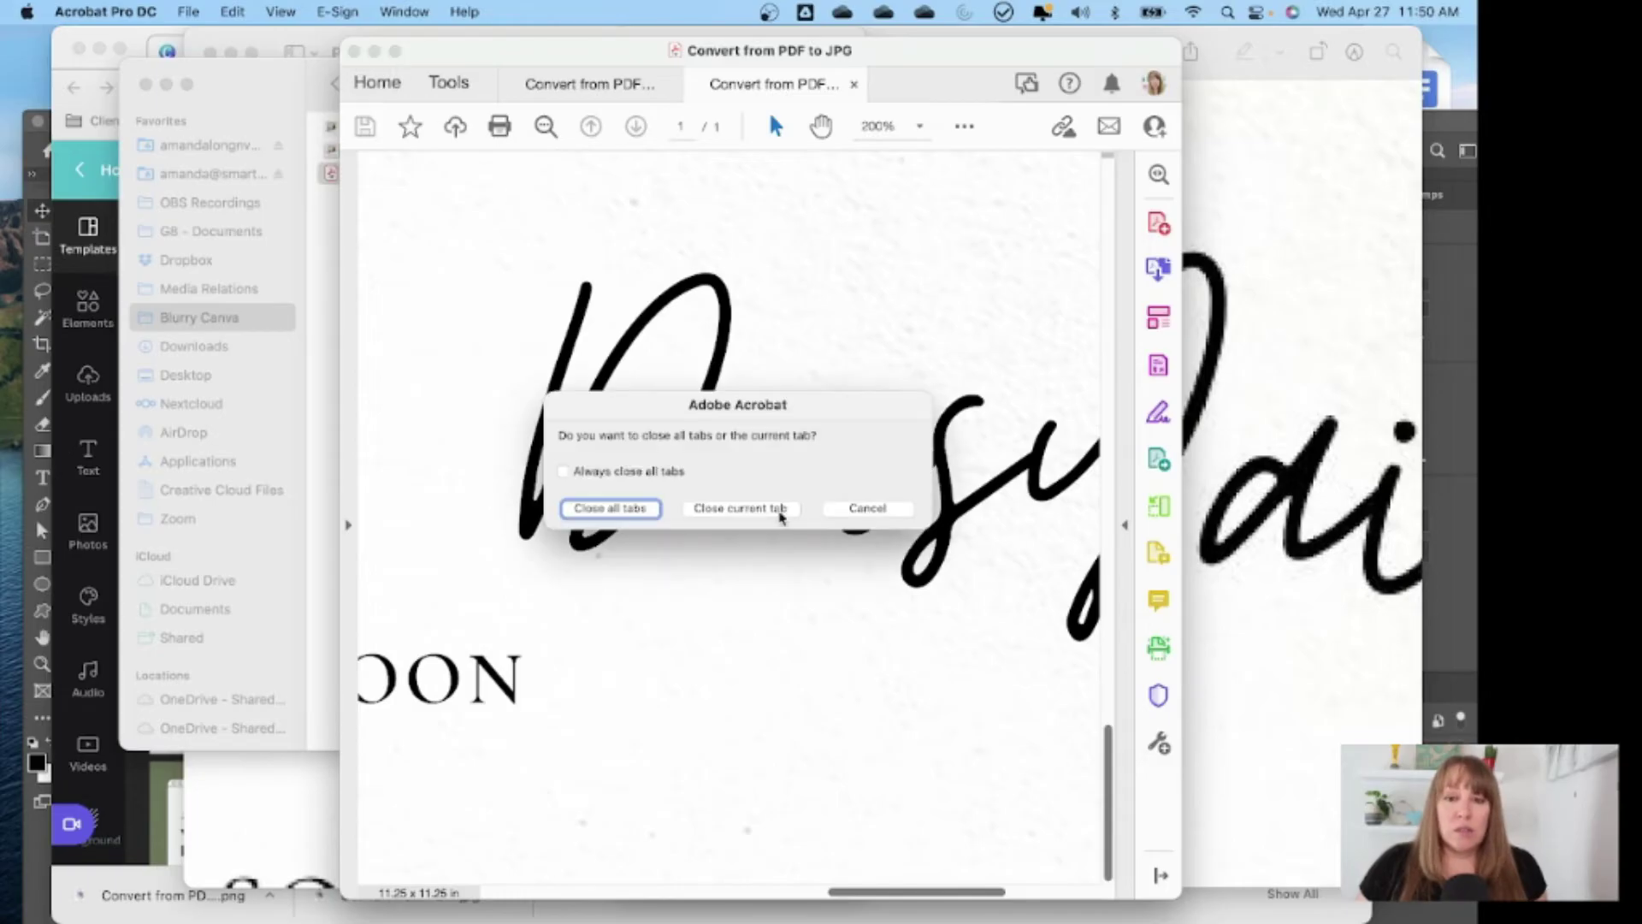
left_click(779, 510)
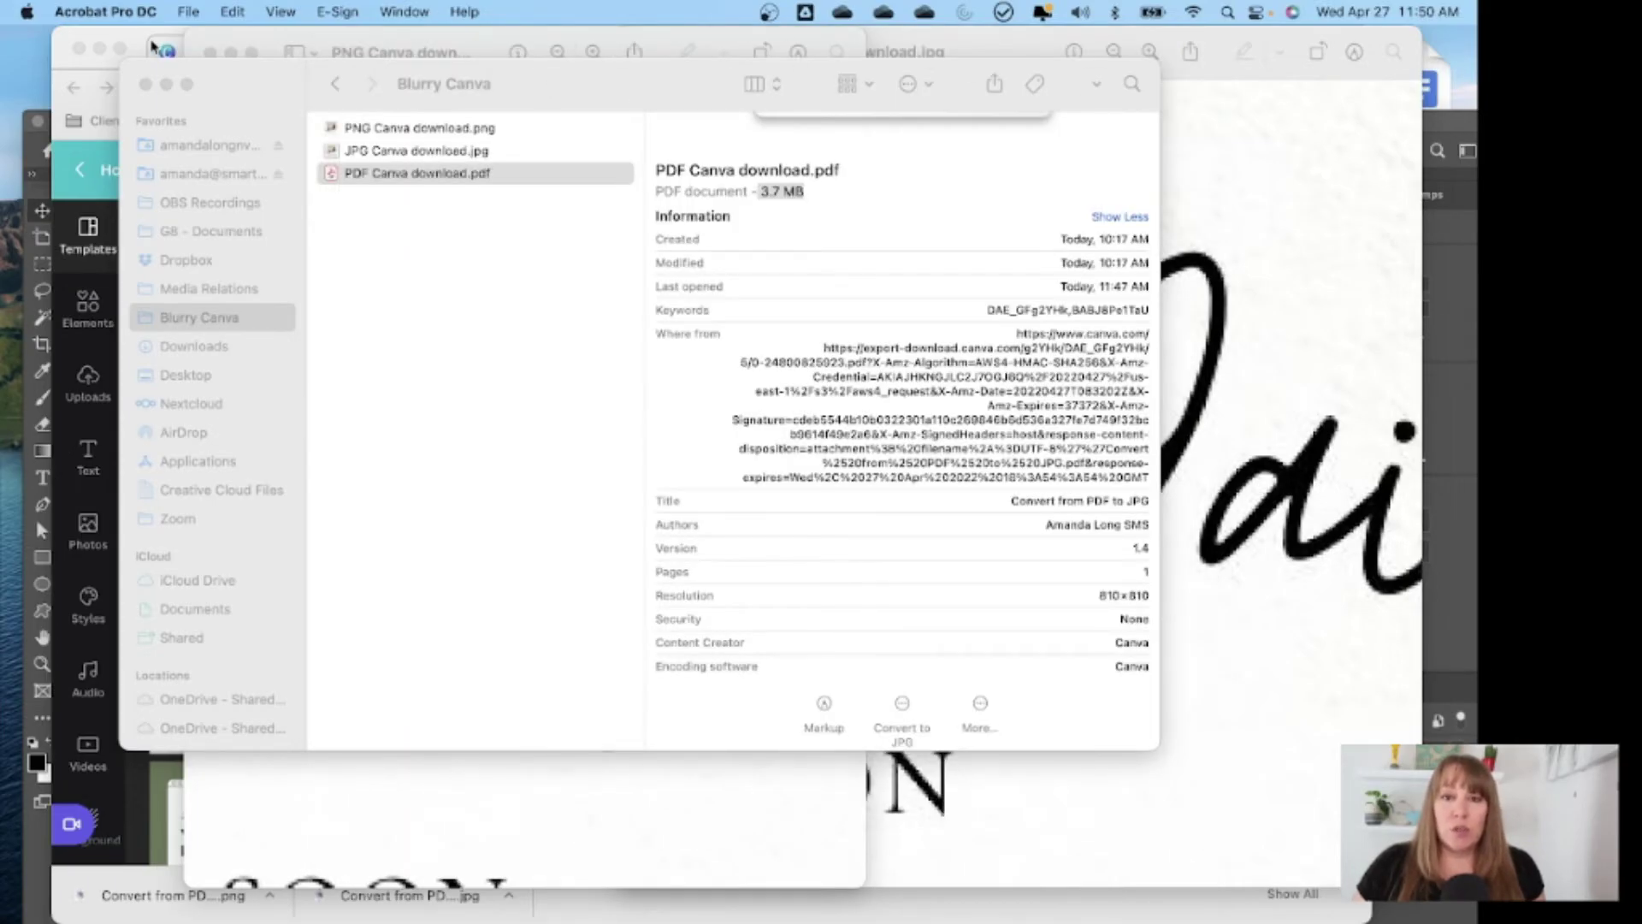
left_click(209, 52)
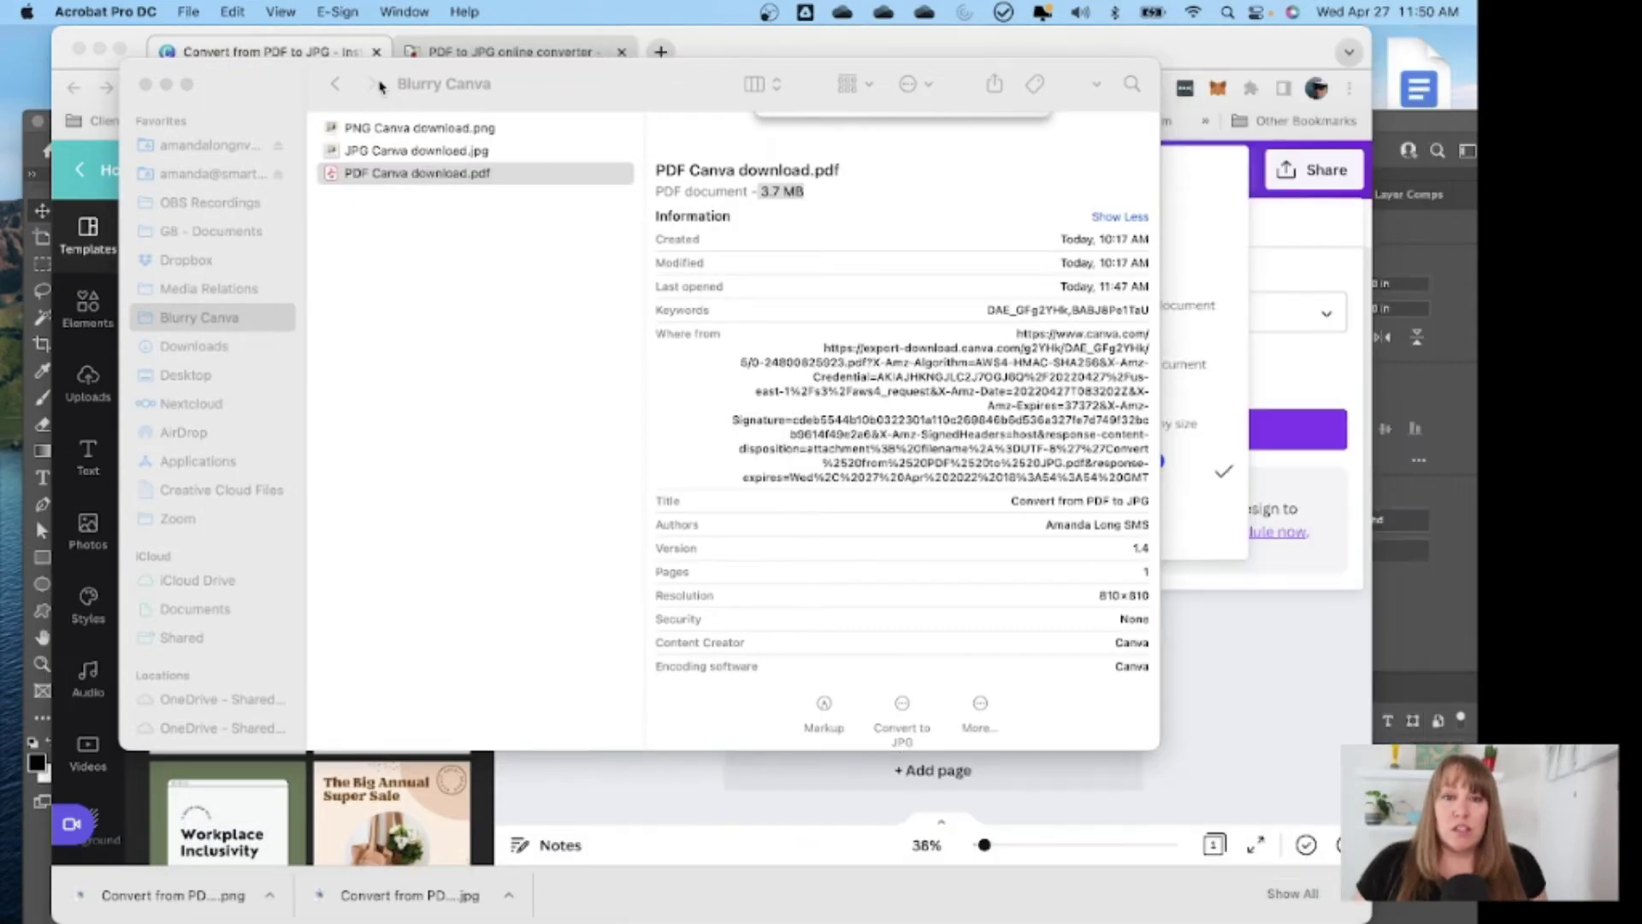
Step: Switch Chrome to the pdf2jpg.net converter page set to Good 150dpi
left_click(247, 83)
left_click(717, 51)
key("ctrl+Tab")
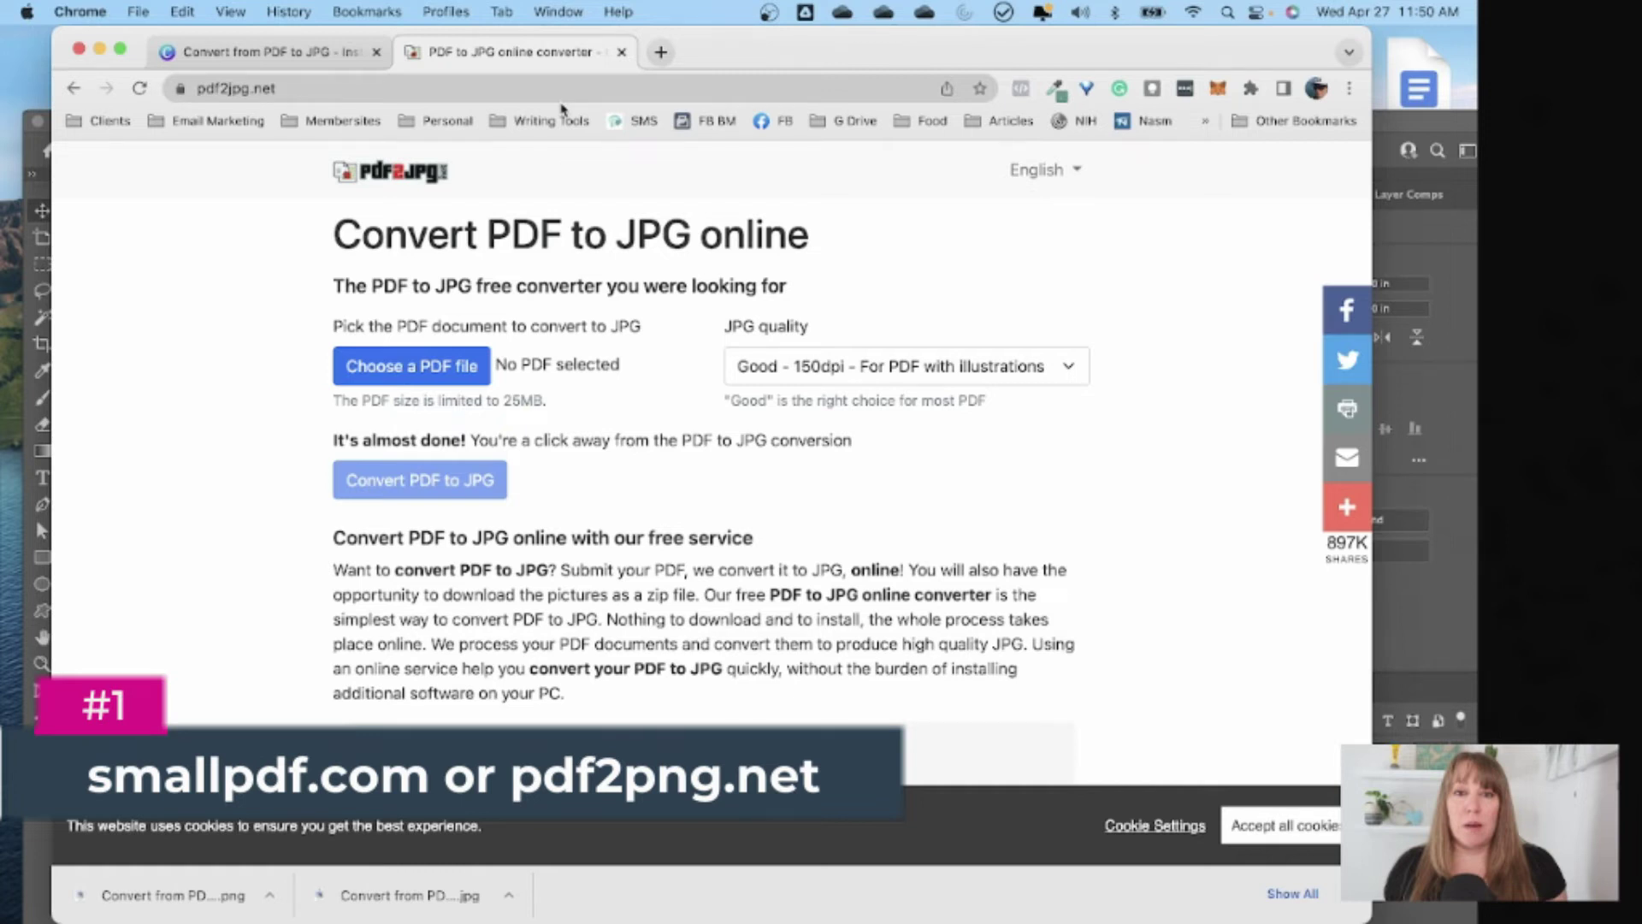
Step: Upload PDF Canva download.pdf to pdf2jpg.net and convert it to JPG
left_click(374, 379)
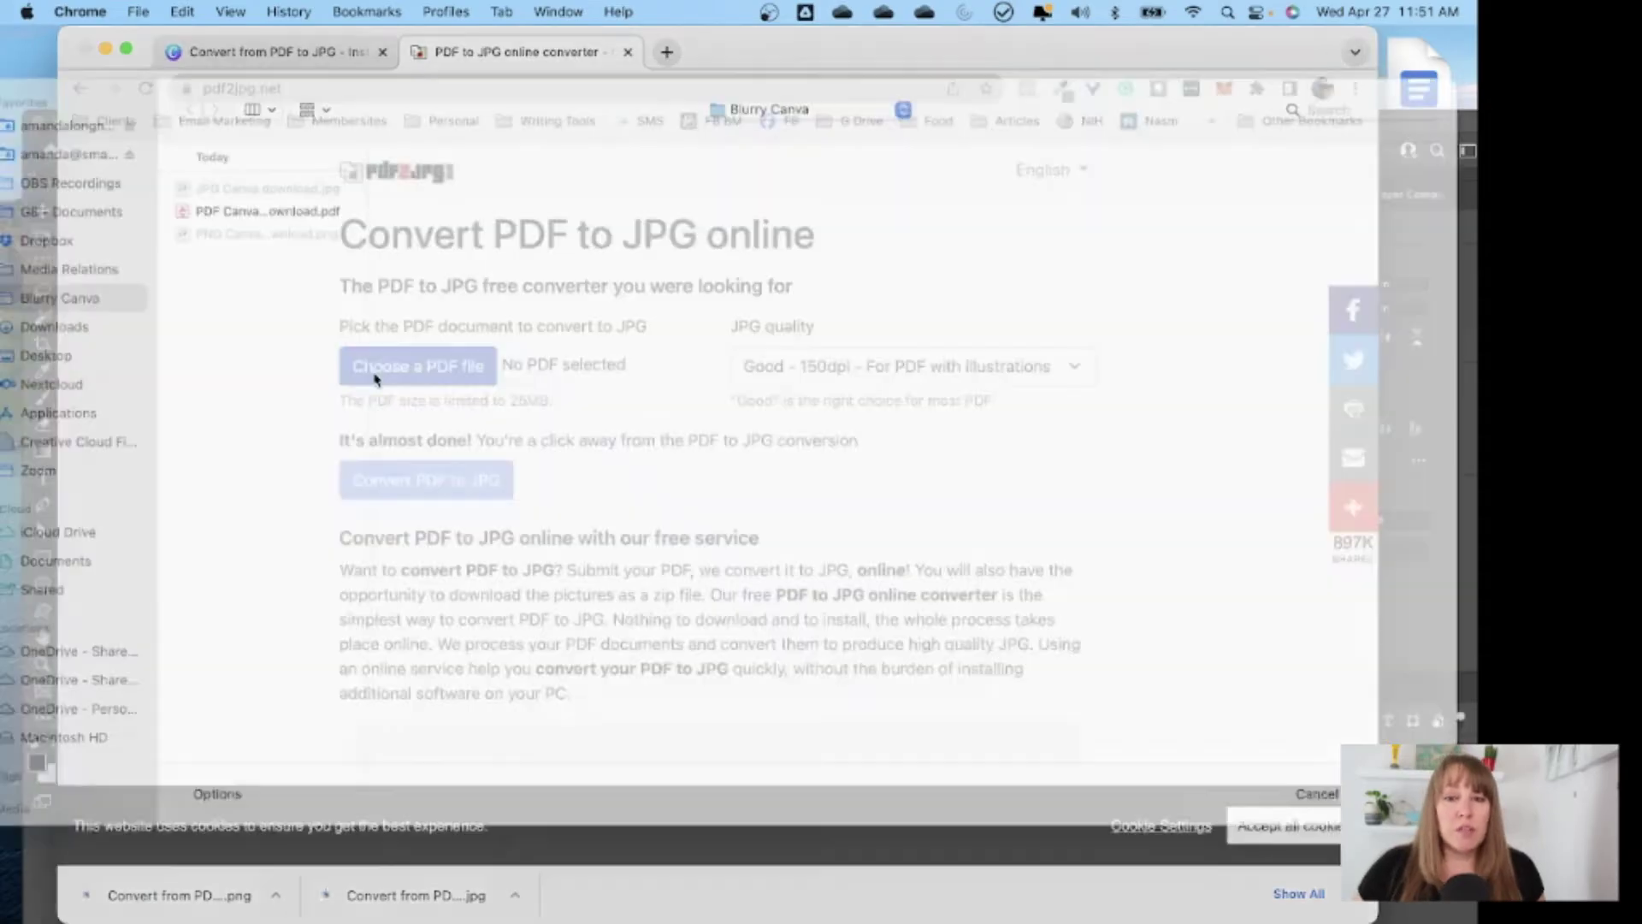
double_click(293, 244)
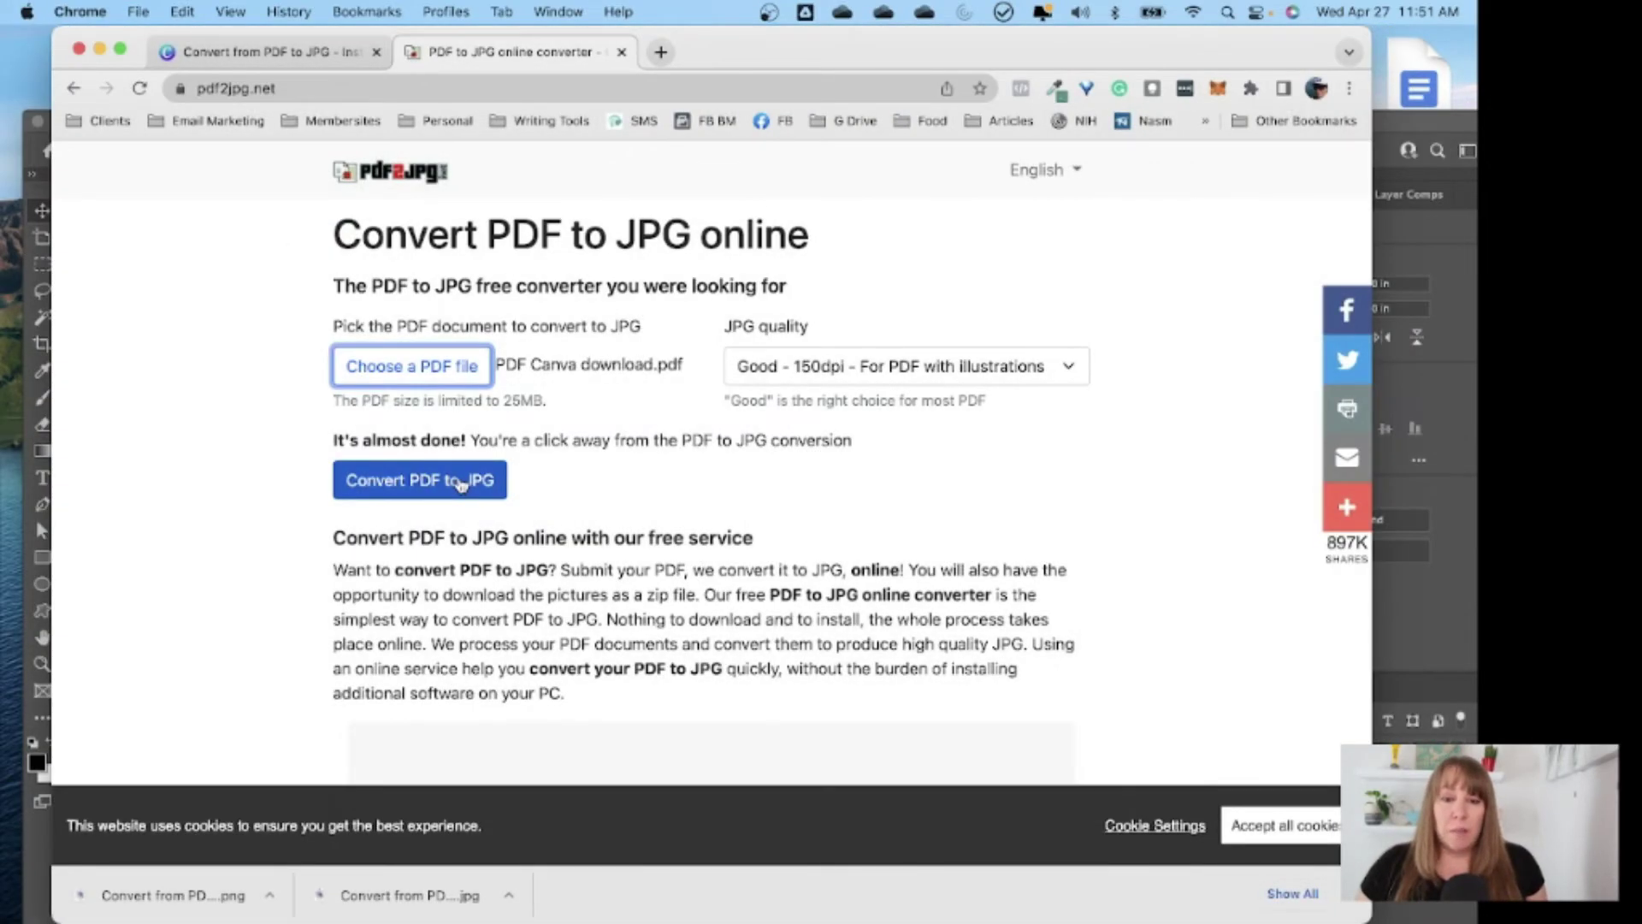
left_click(461, 483)
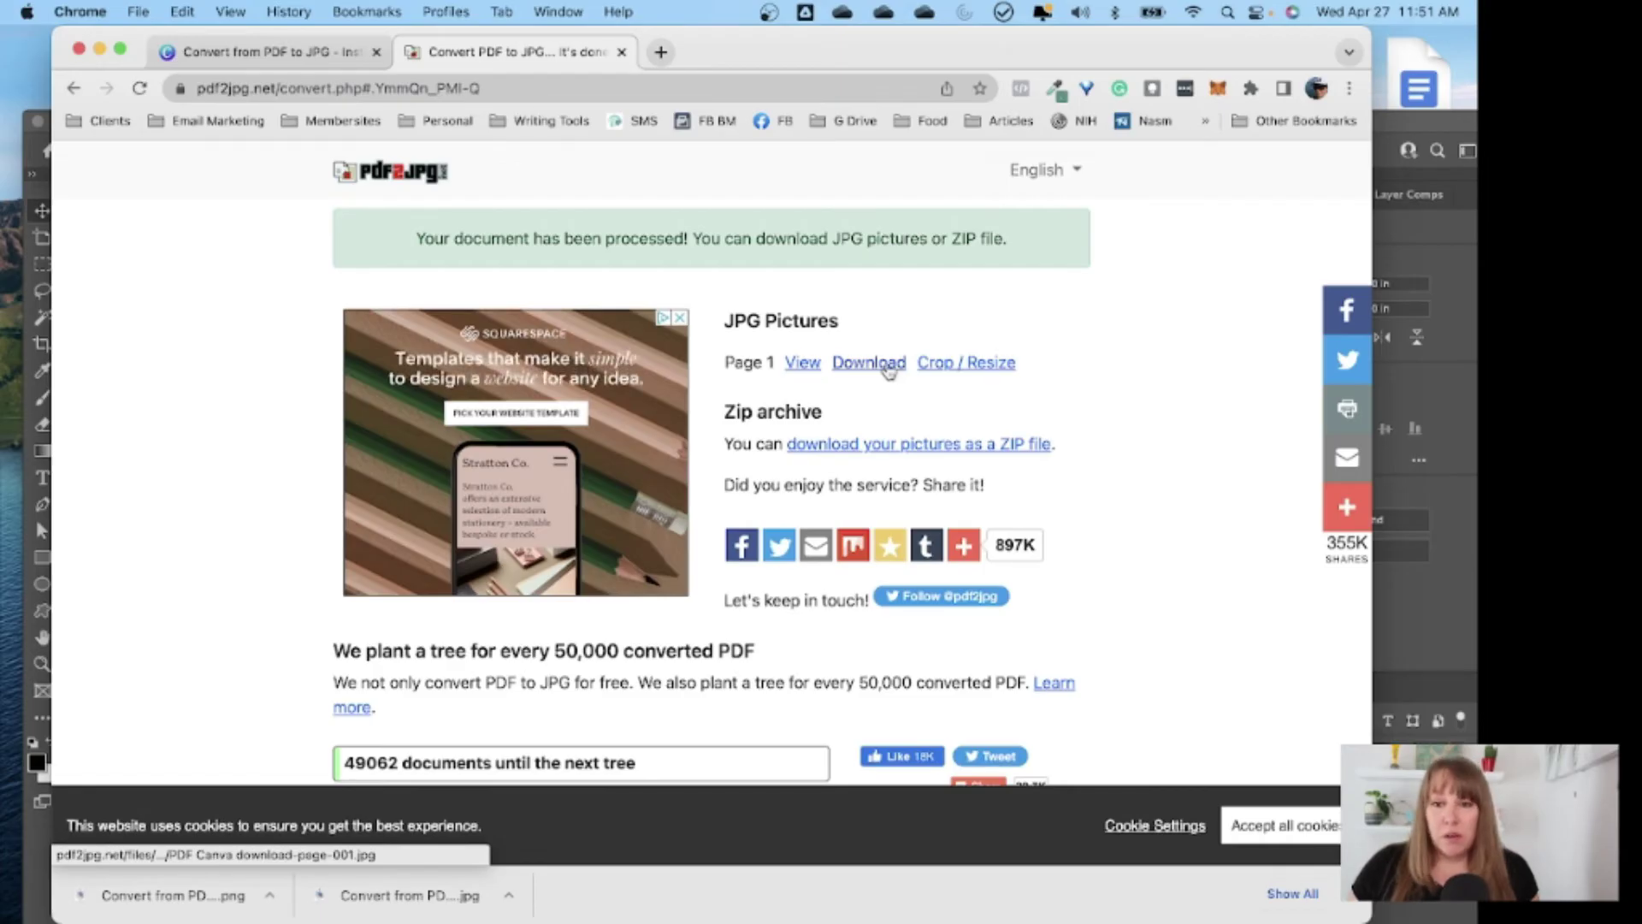
Step: Download the page 1 JPG and dismiss the full-page ad
left_click(886, 366)
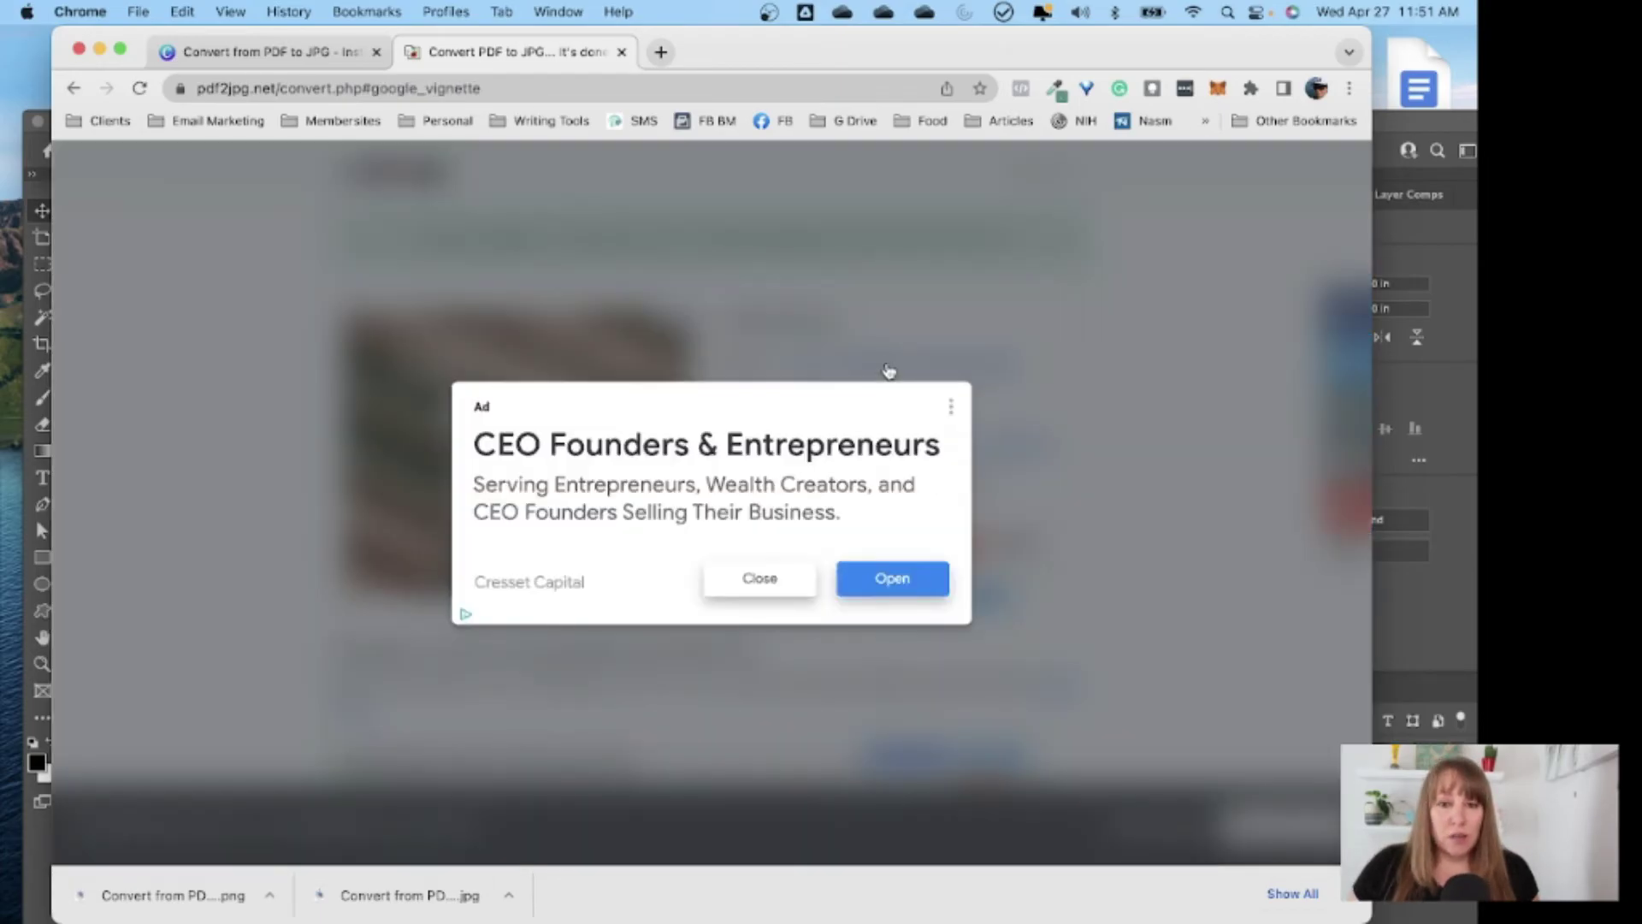
left_click(950, 406)
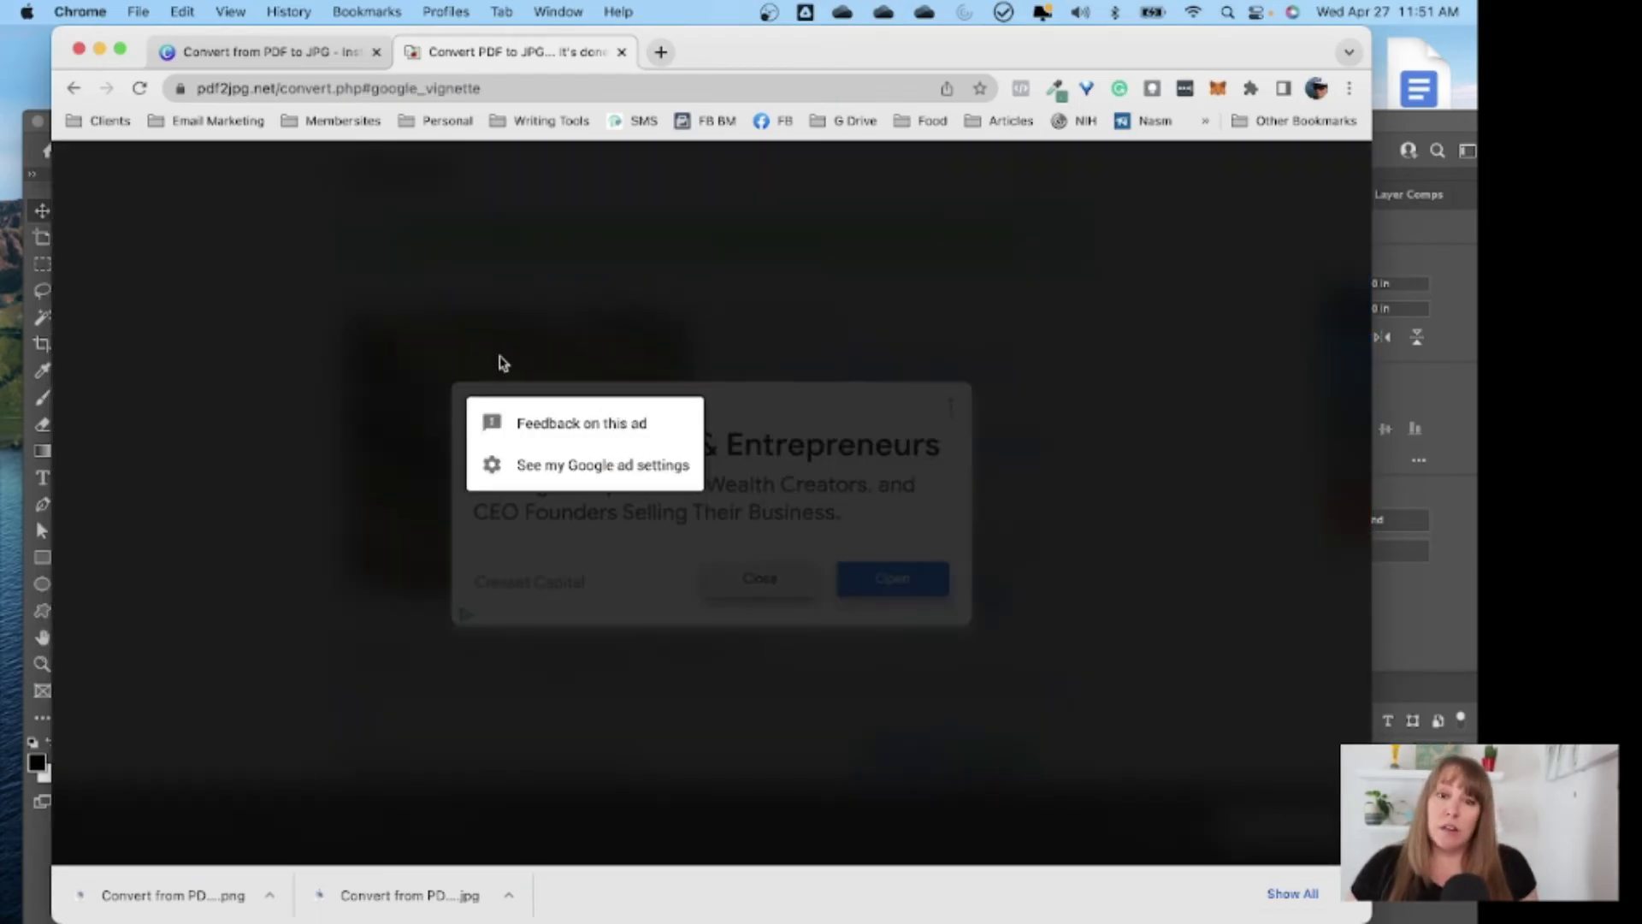
left_click(385, 454)
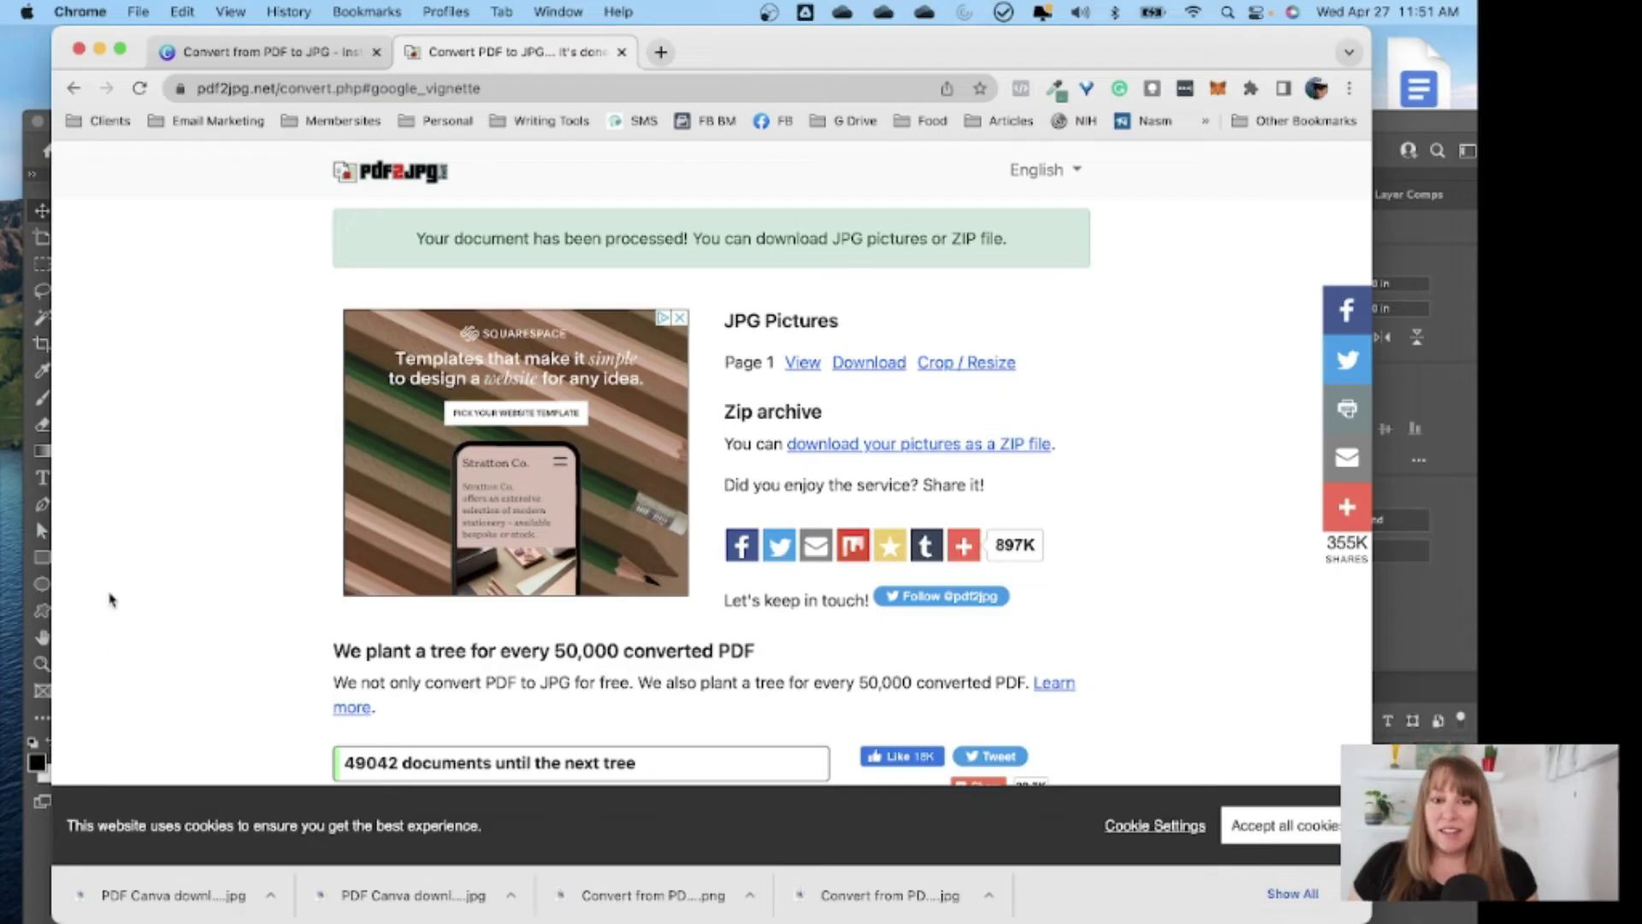
Step: Move the converted page-001 JPG from Downloads into the Blurry Canva folder
left_click(268, 888)
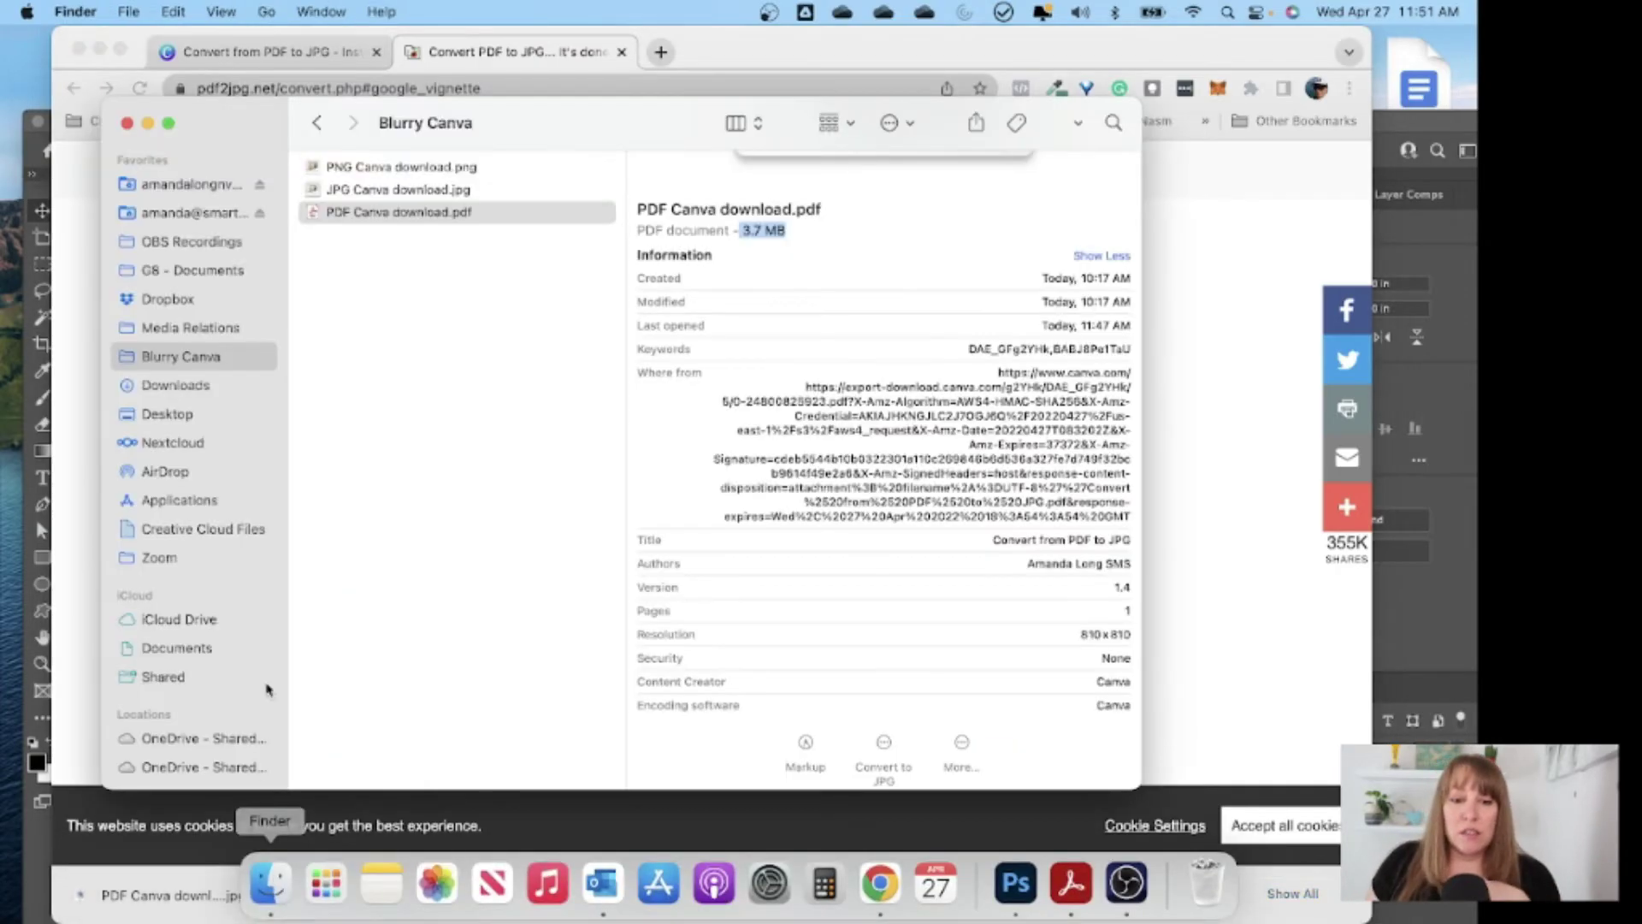
left_click(176, 386)
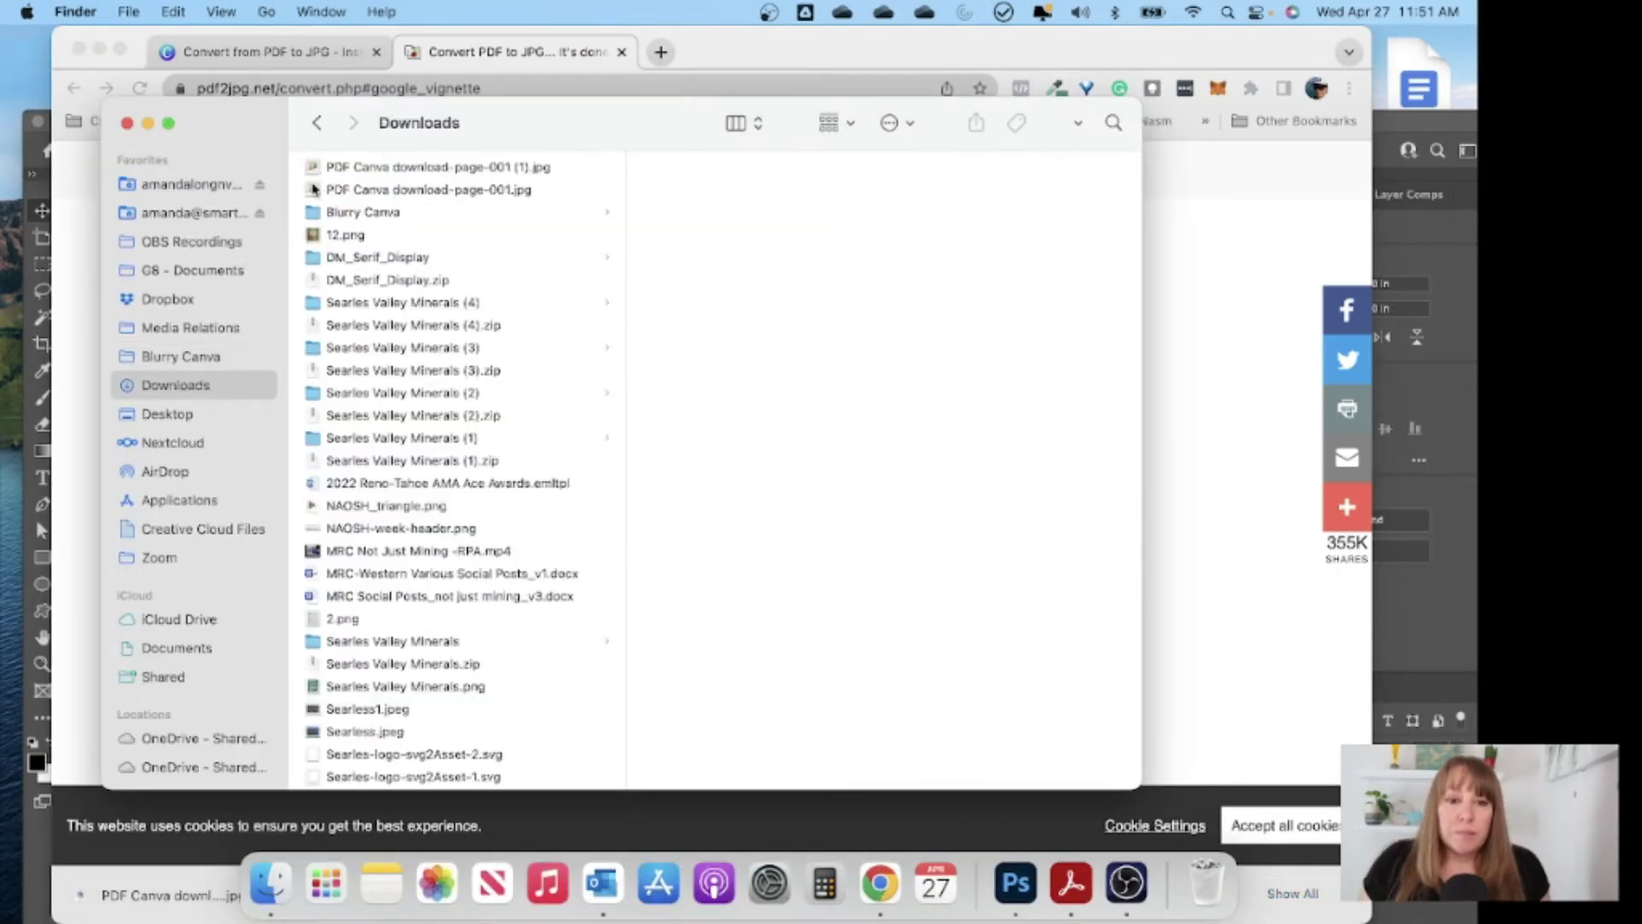
left_click_drag(359, 168, 205, 356)
left_click(205, 356)
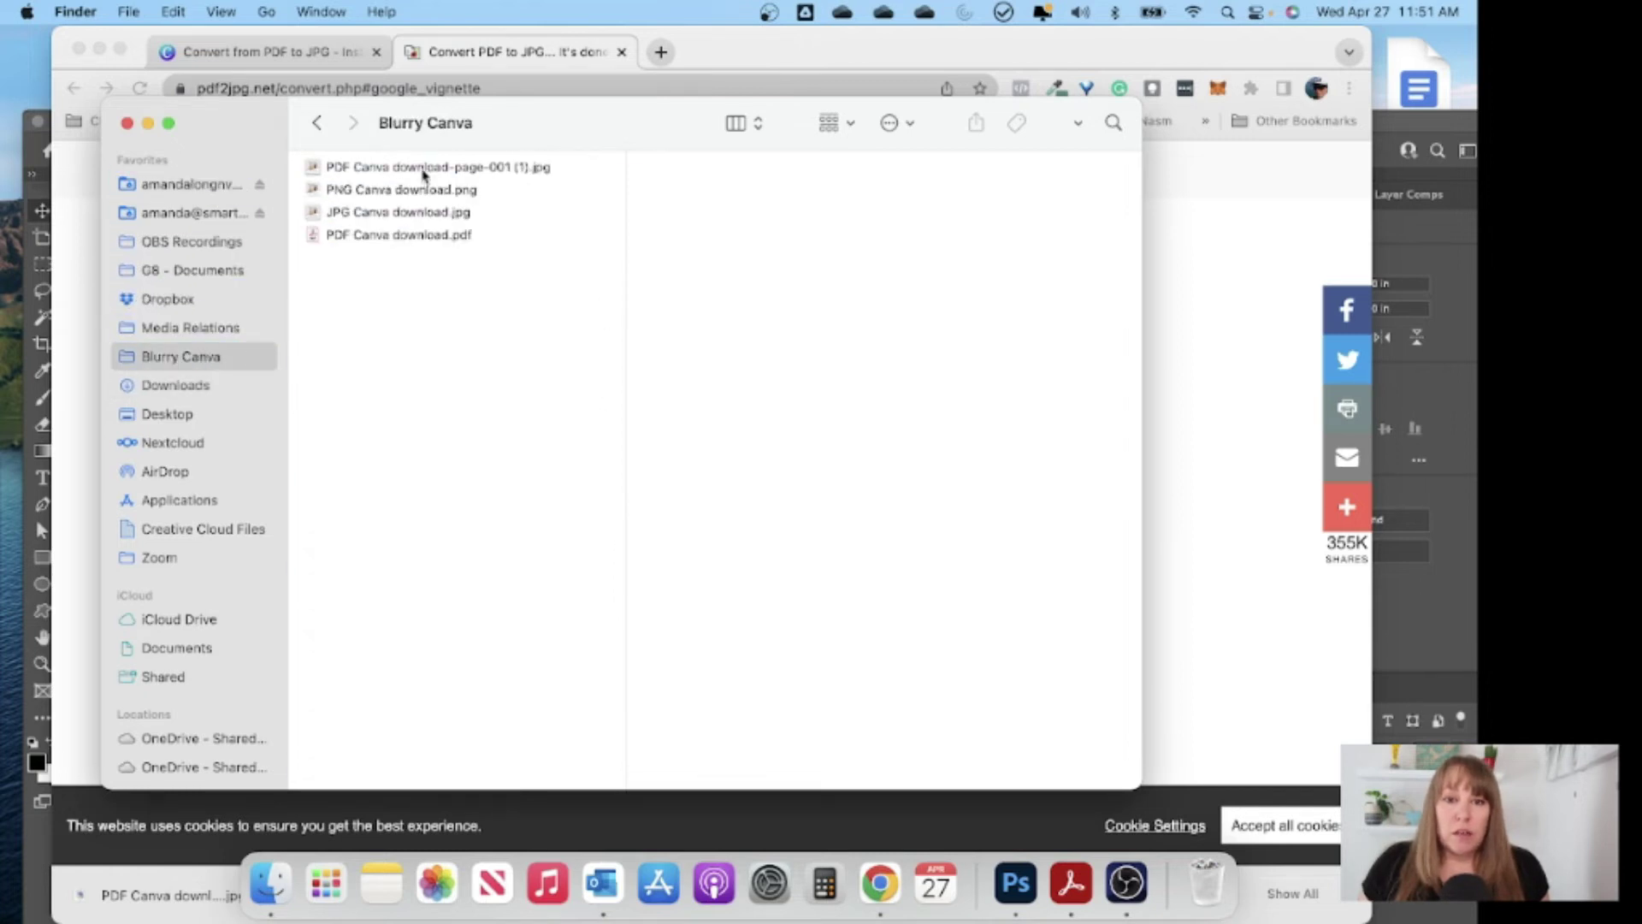
Step: Highlight the converted JPG's 166 KB against the PNG's 842 KB, then open the JPG in Preview
left_click(428, 169)
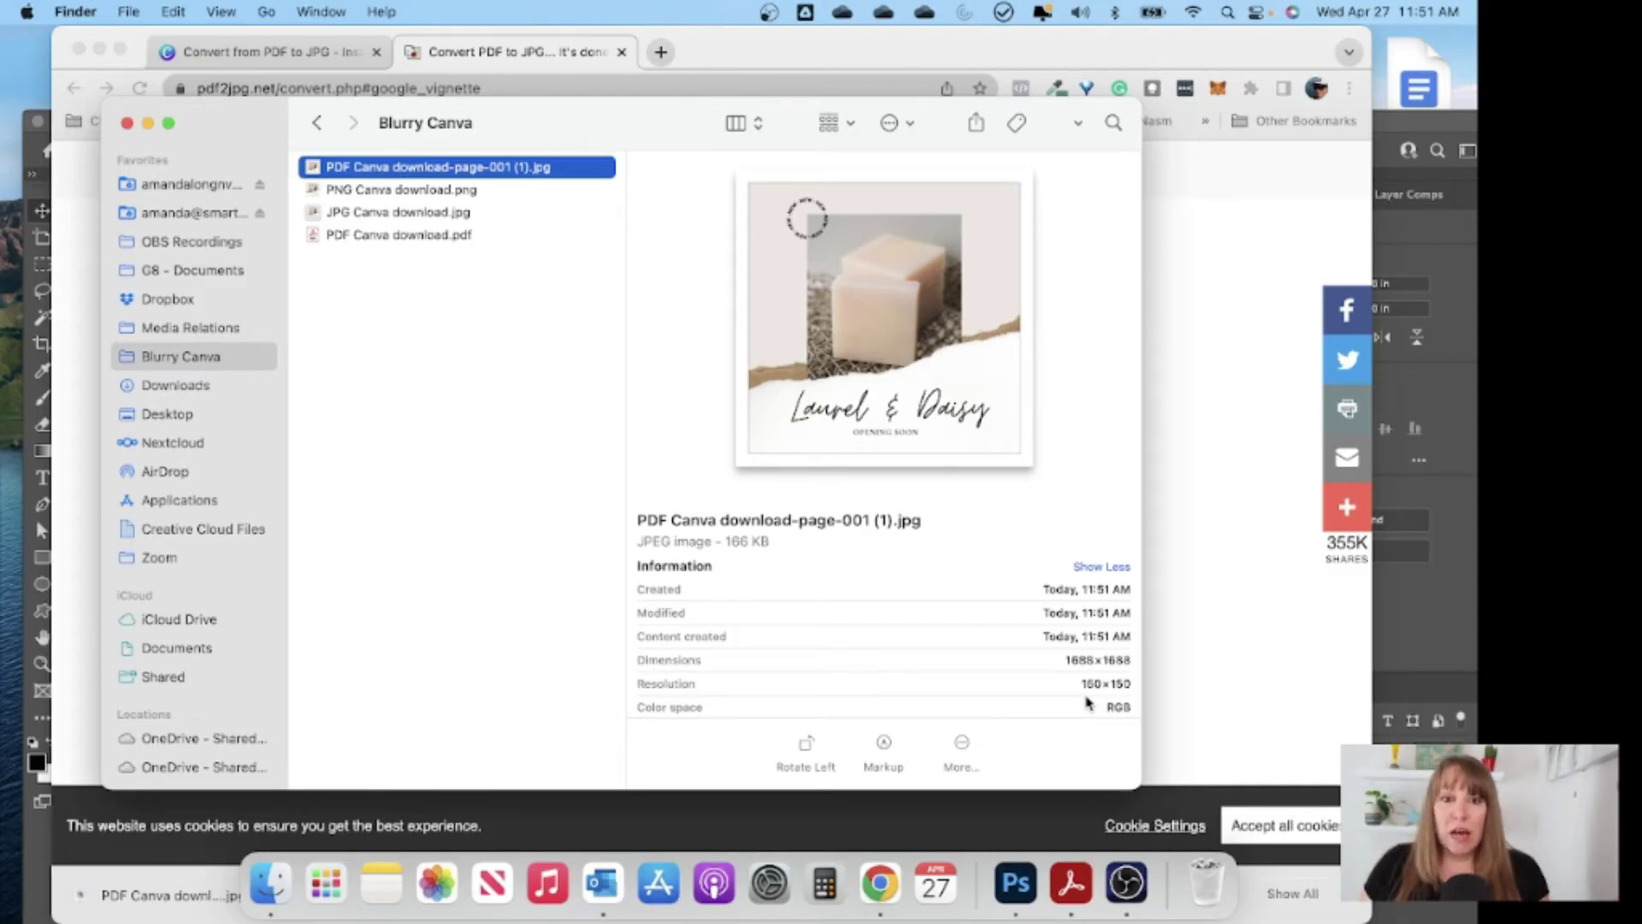
left_click_drag(772, 541, 723, 585)
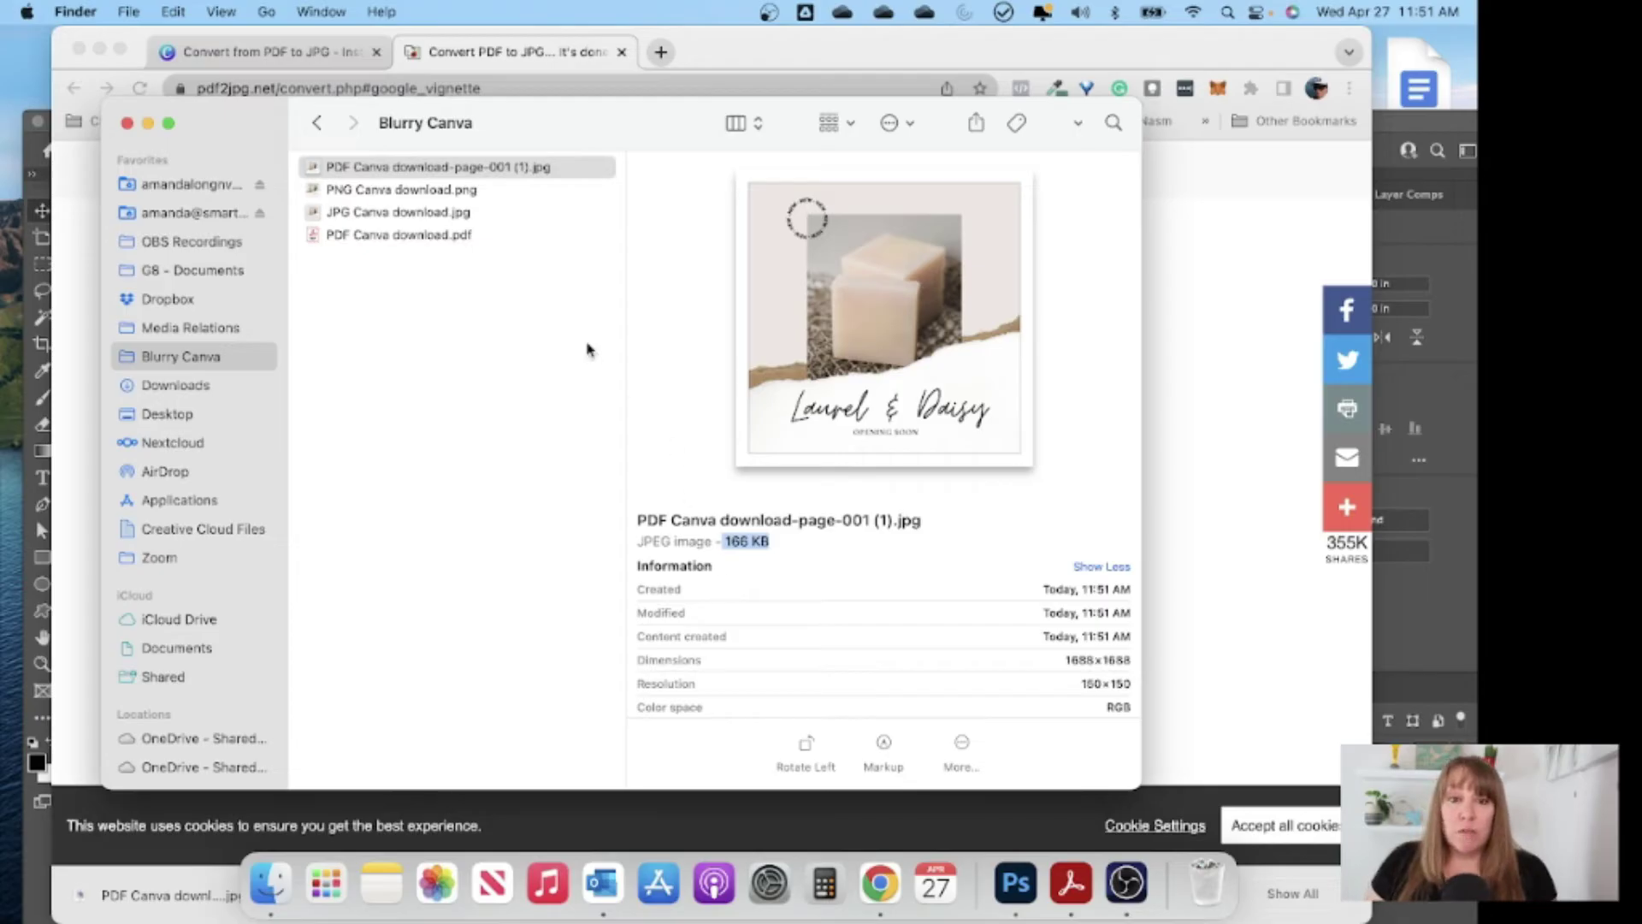
left_click(460, 191)
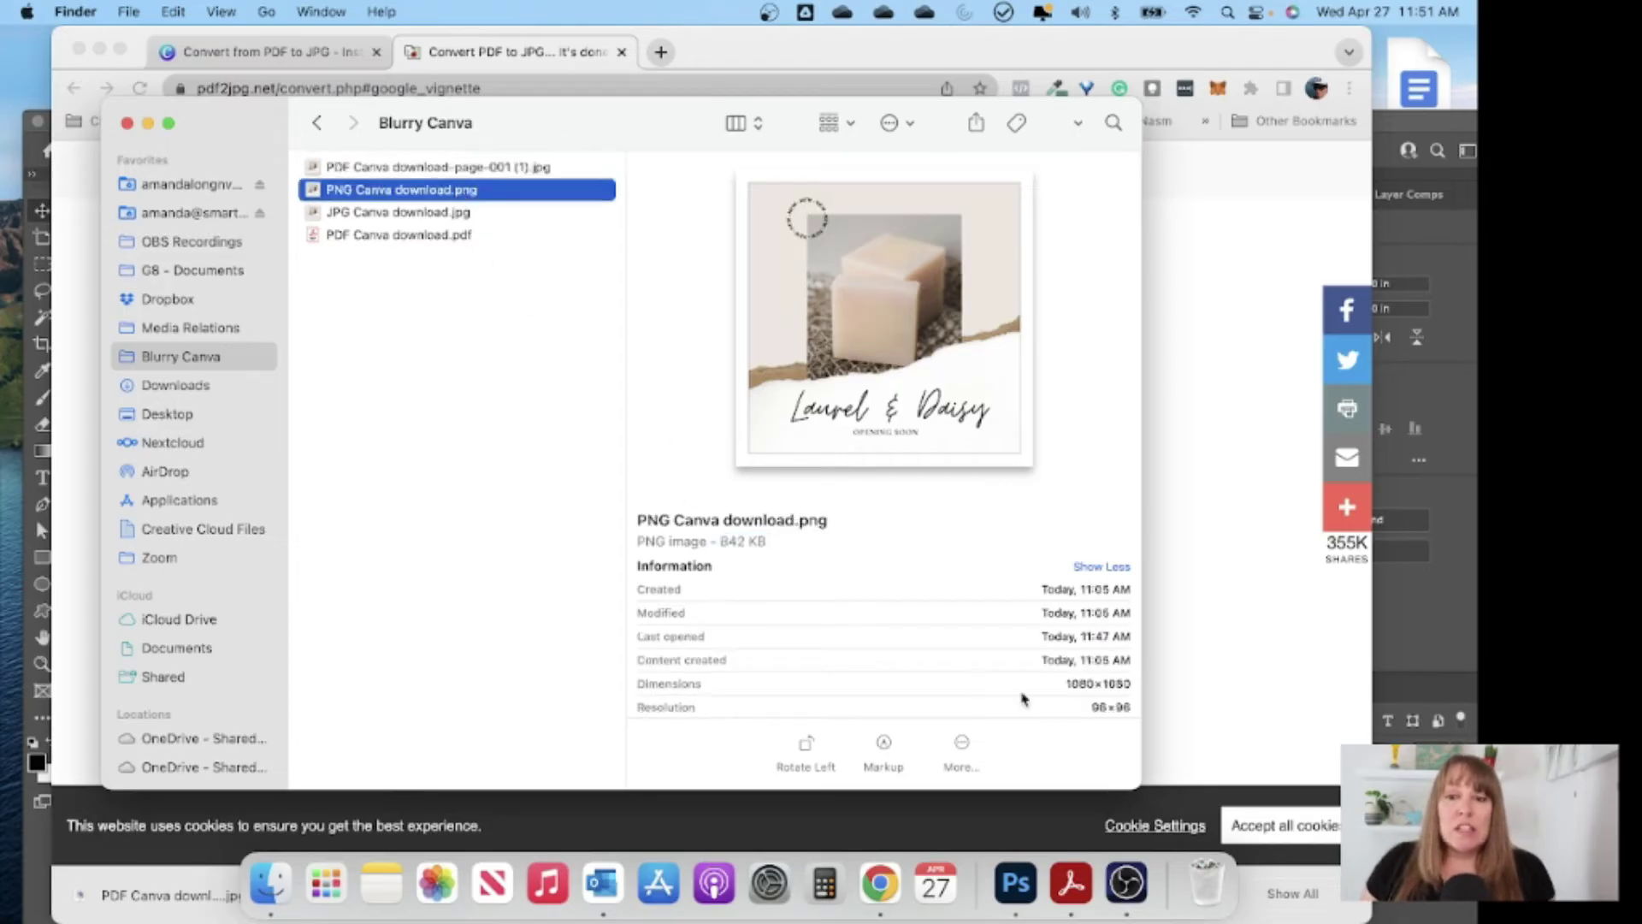
left_click_drag(782, 541, 708, 542)
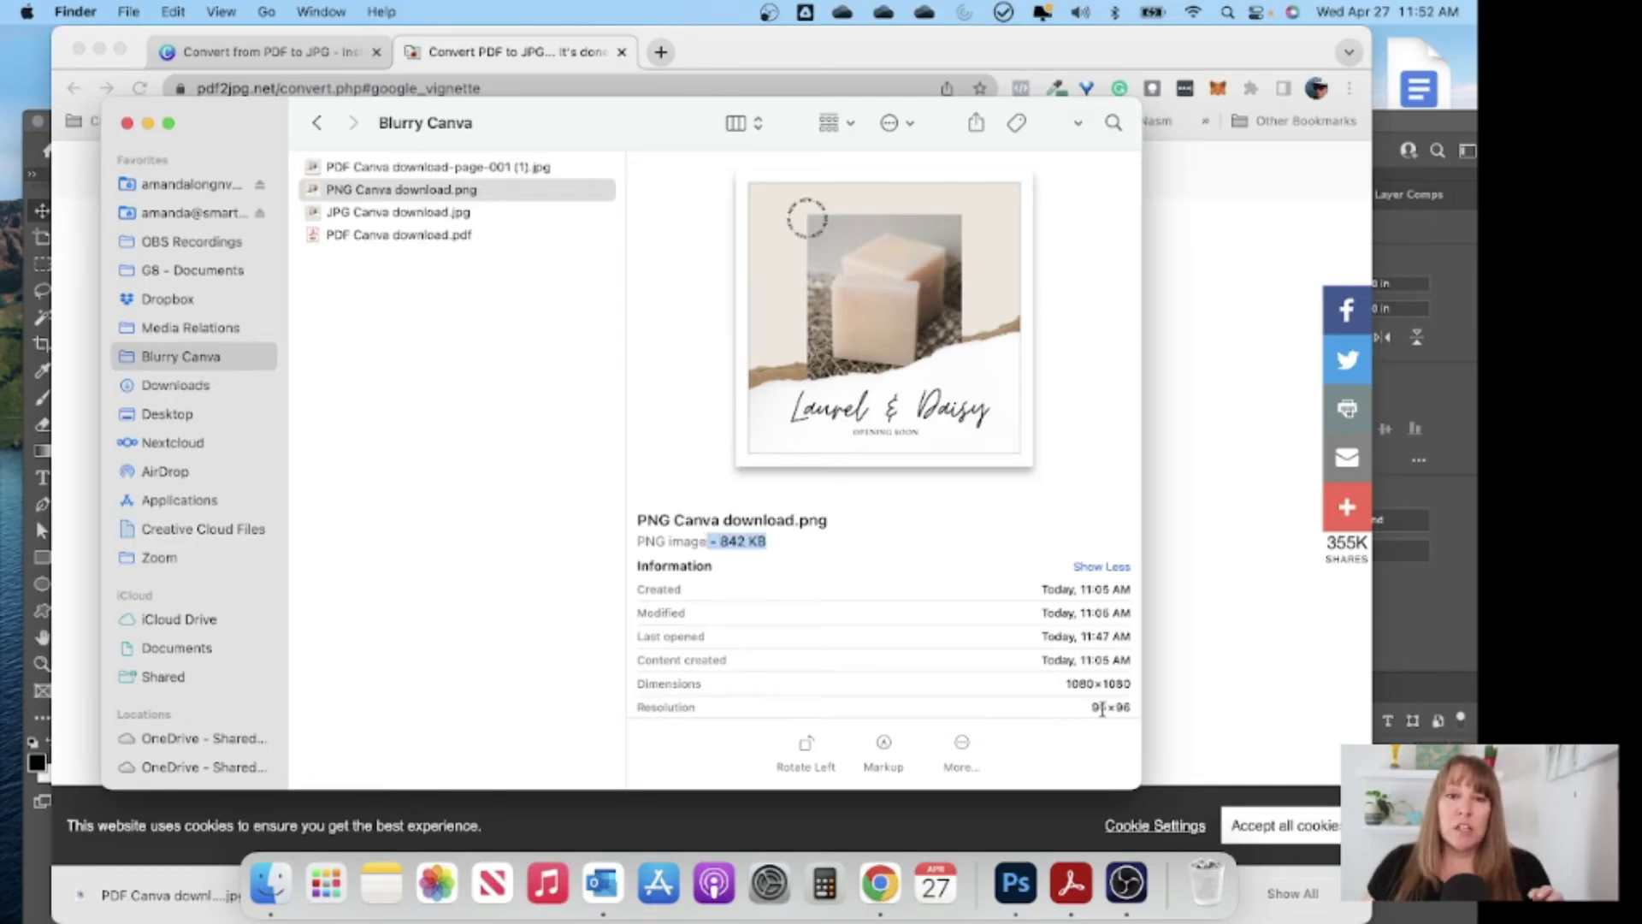
double_click(500, 168)
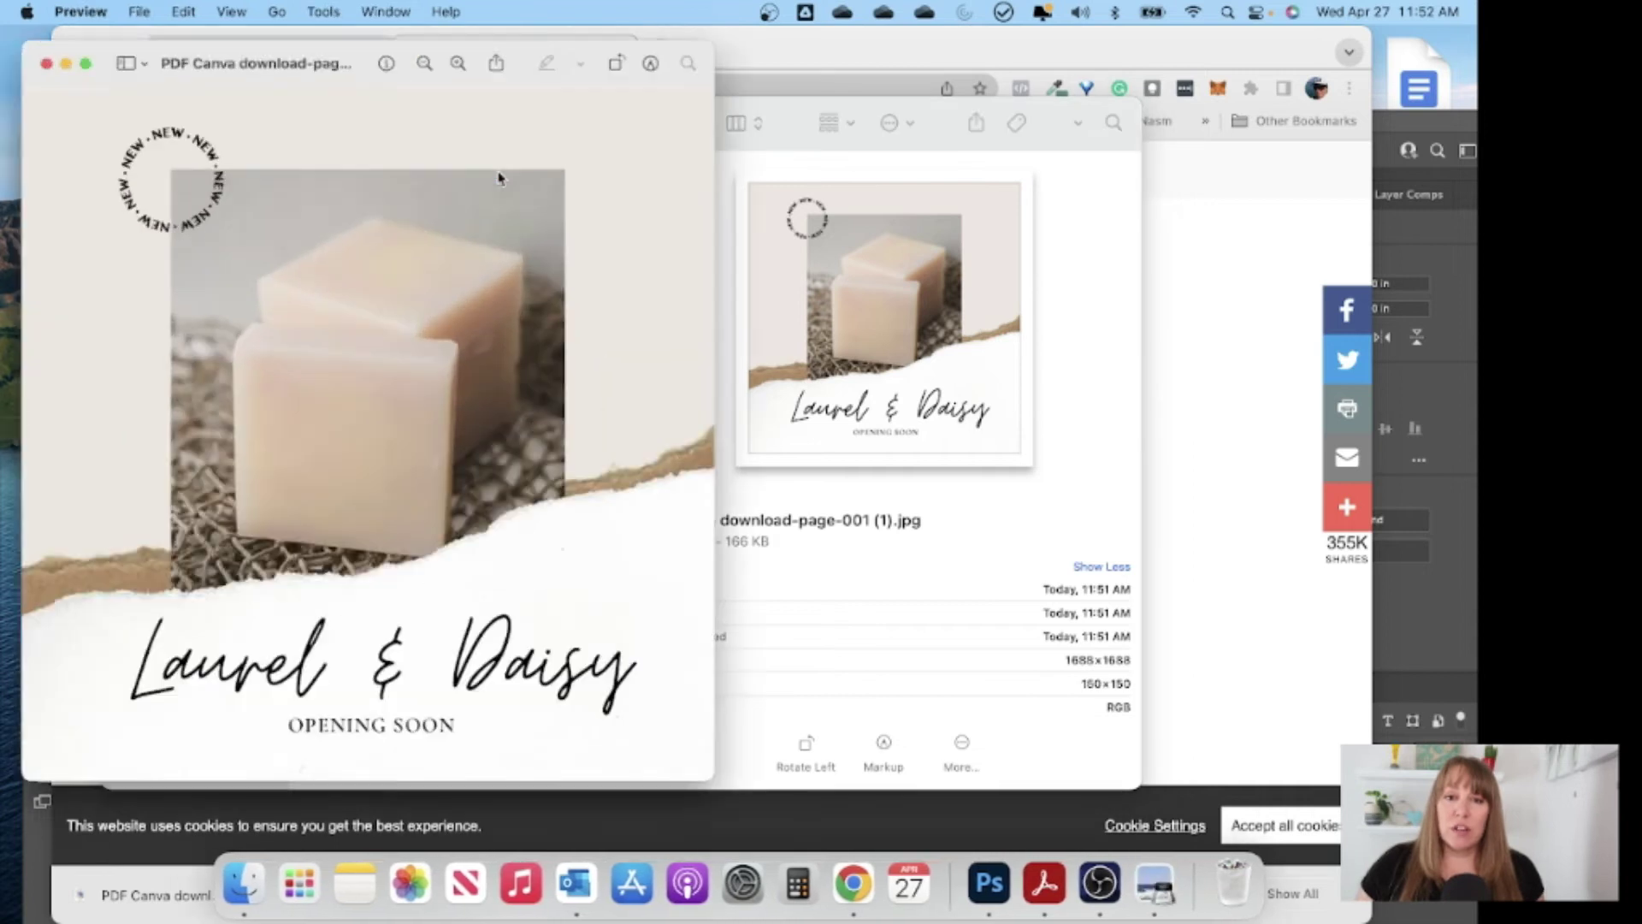
Step: Open the PNG and JPG downloads beside the converted JPG in Preview
left_click_drag(621, 45, 325, 47)
double_click(527, 177)
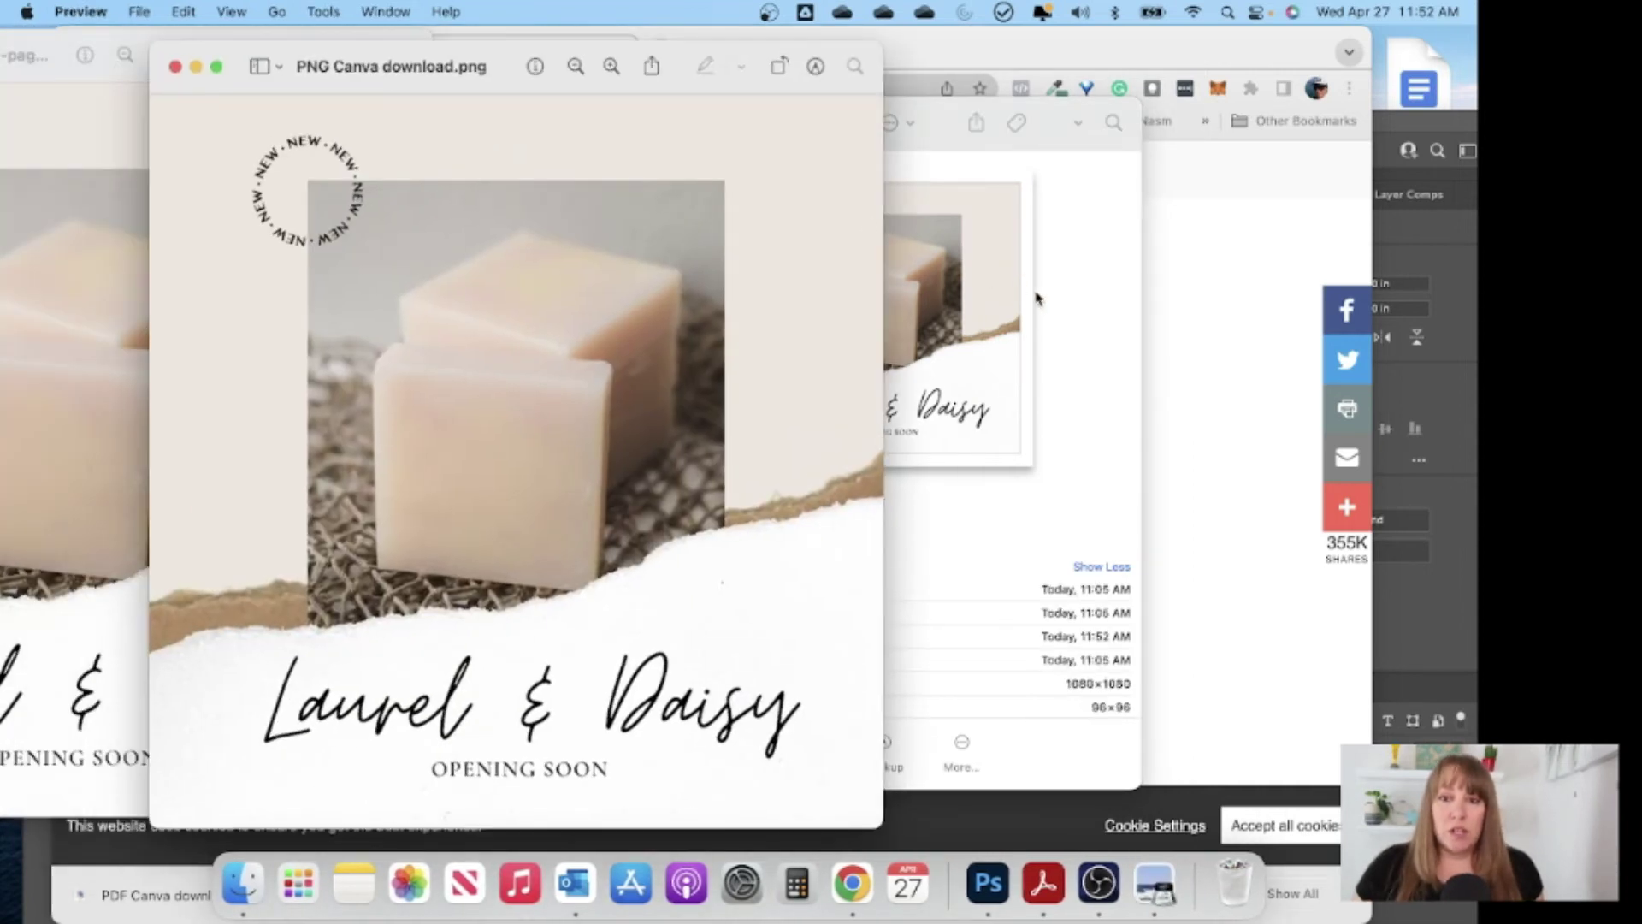
double_click(448, 220)
left_click_drag(404, 67, 839, 67)
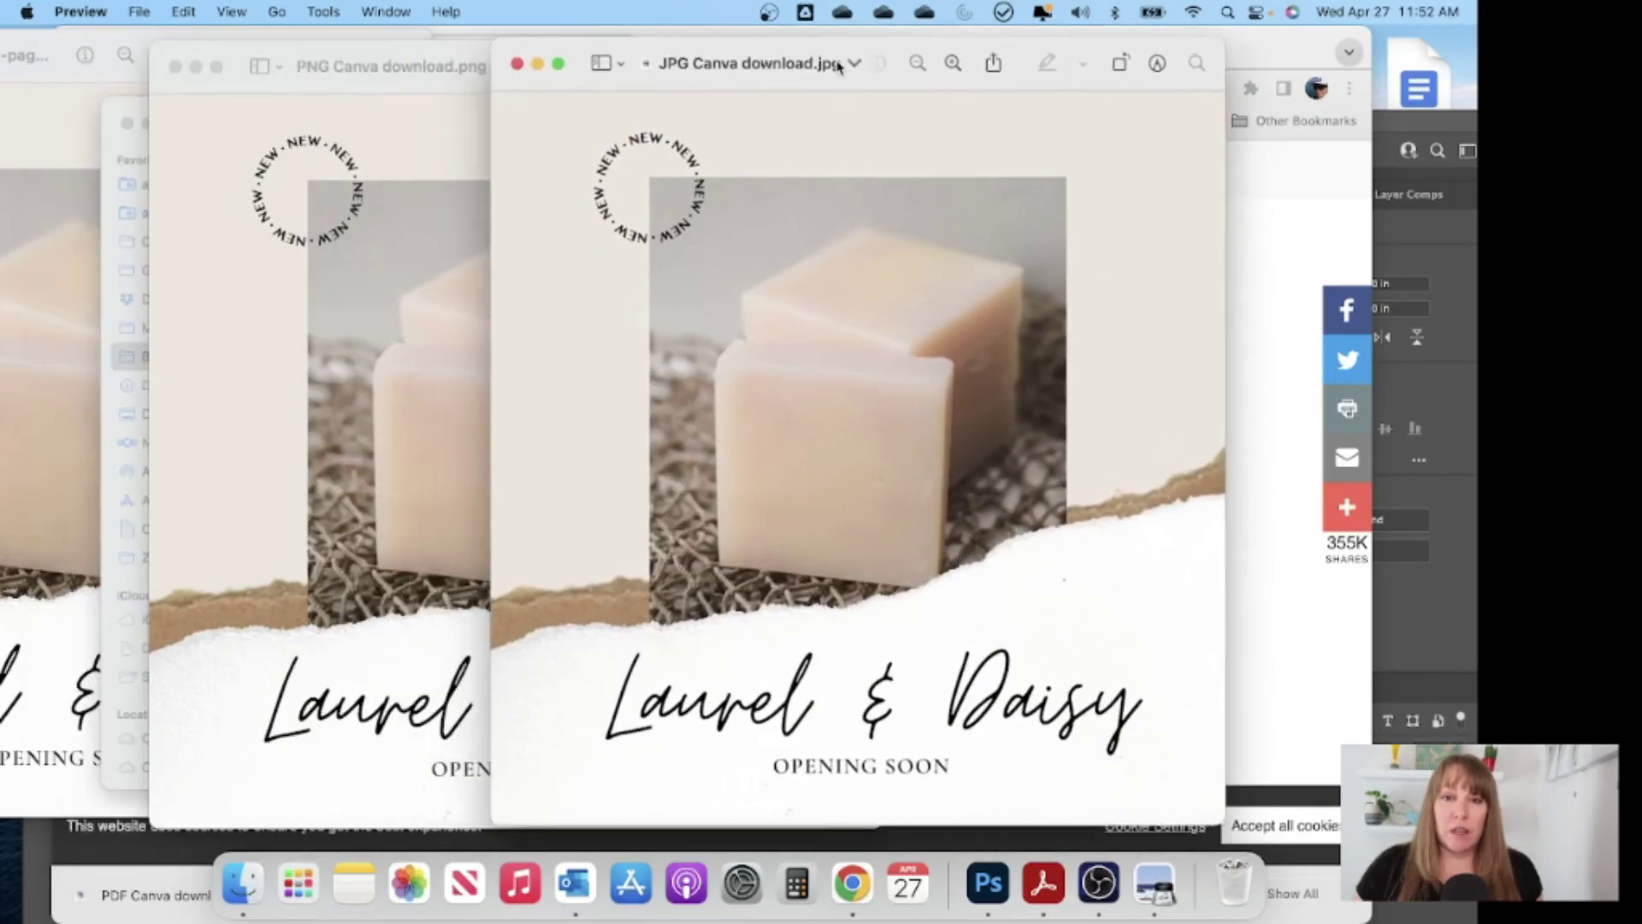
left_click(25, 395)
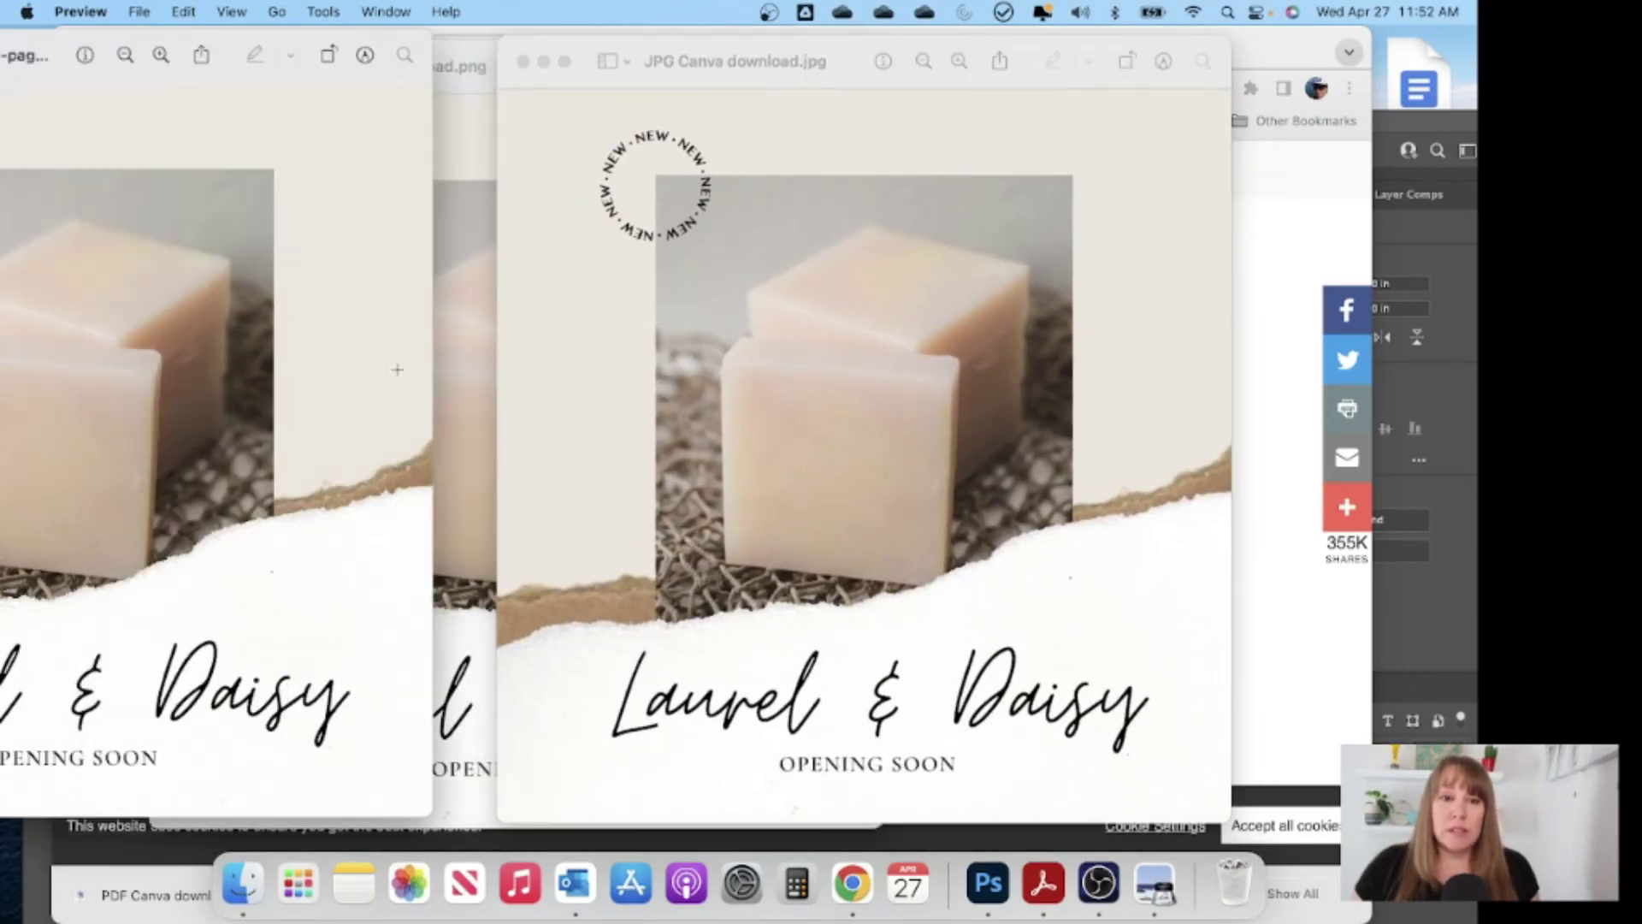
left_click(491, 352)
left_click(982, 419)
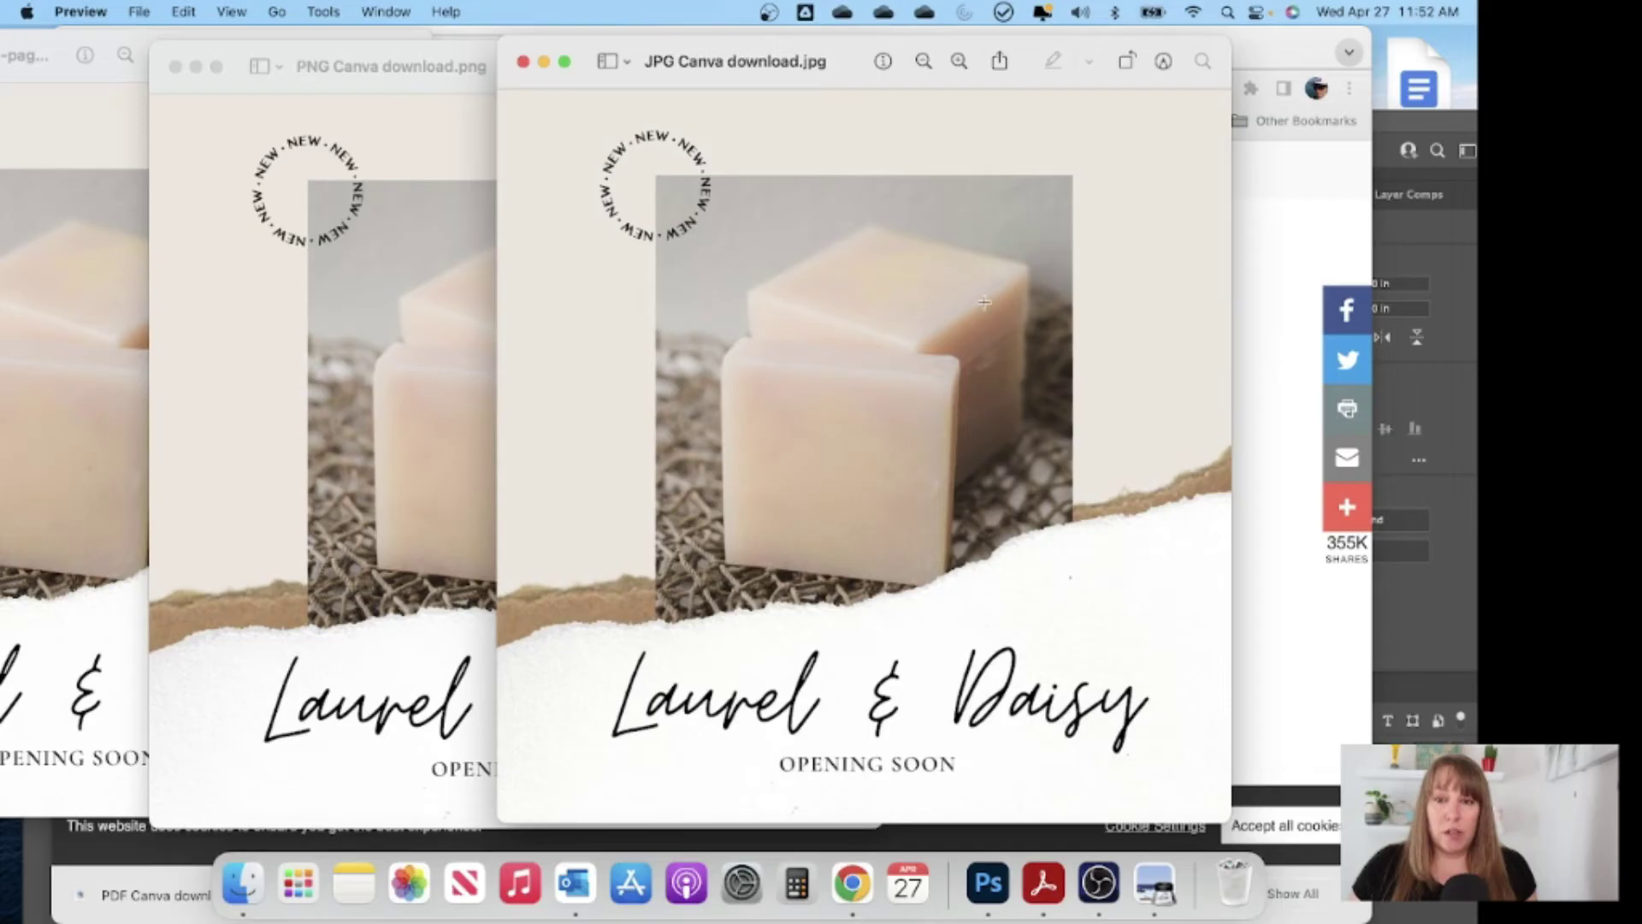
Step: Zoom the JPG and converted-PDF images in on the Daisy script for comparison
left_click(959, 60)
left_click(959, 61)
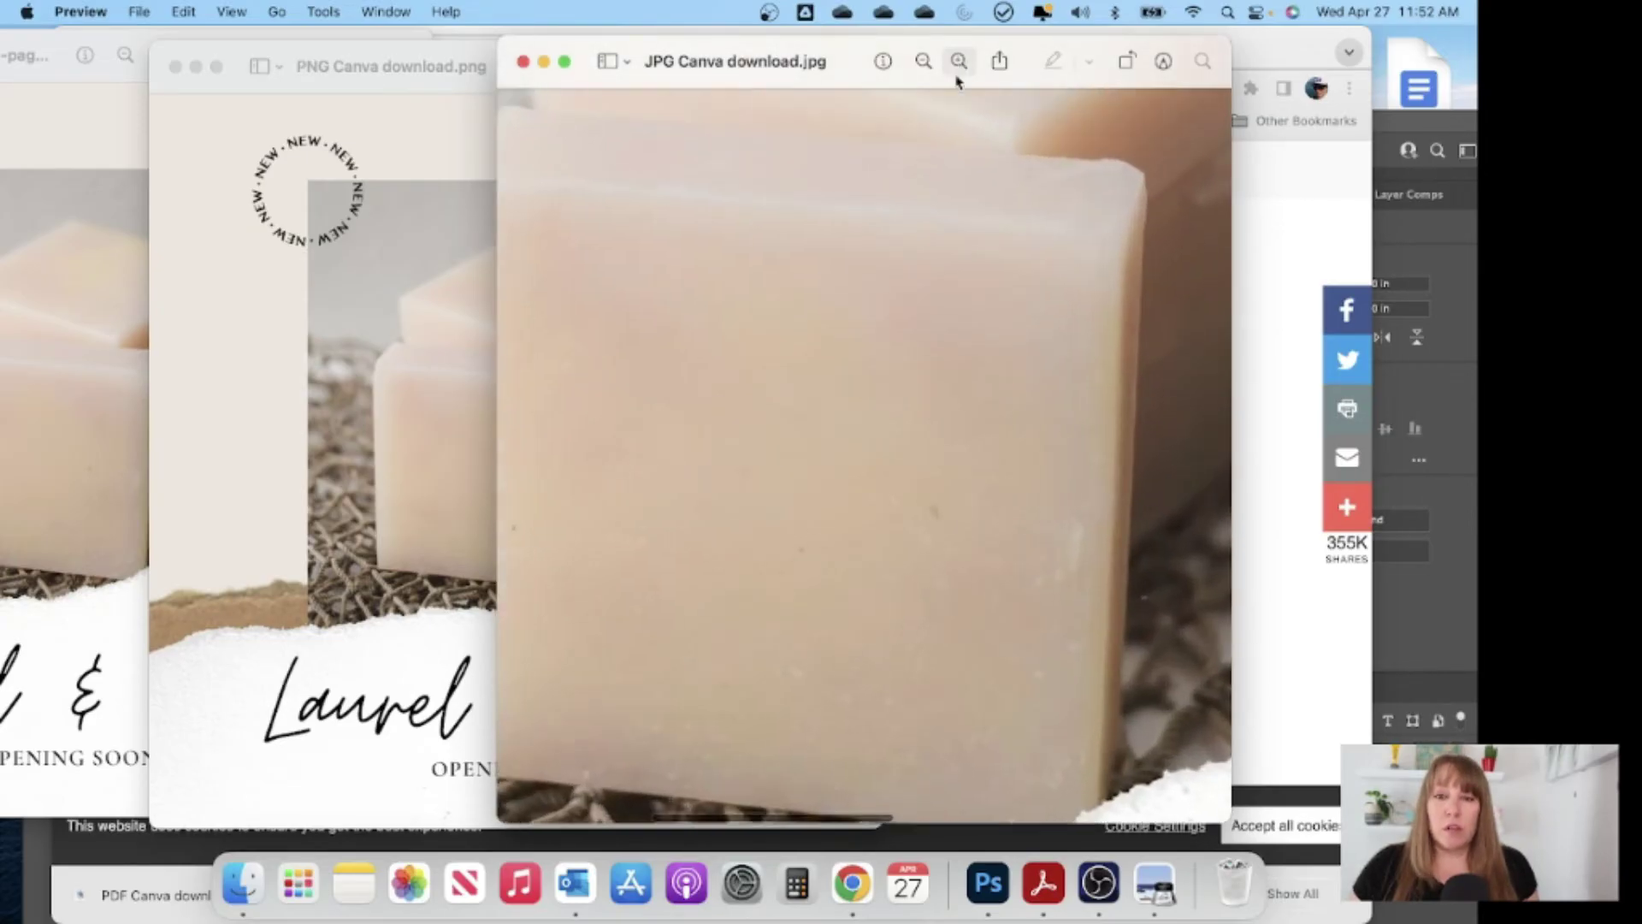
scroll(1016, 346, "down", 10)
scroll(1016, 345, "right", 3)
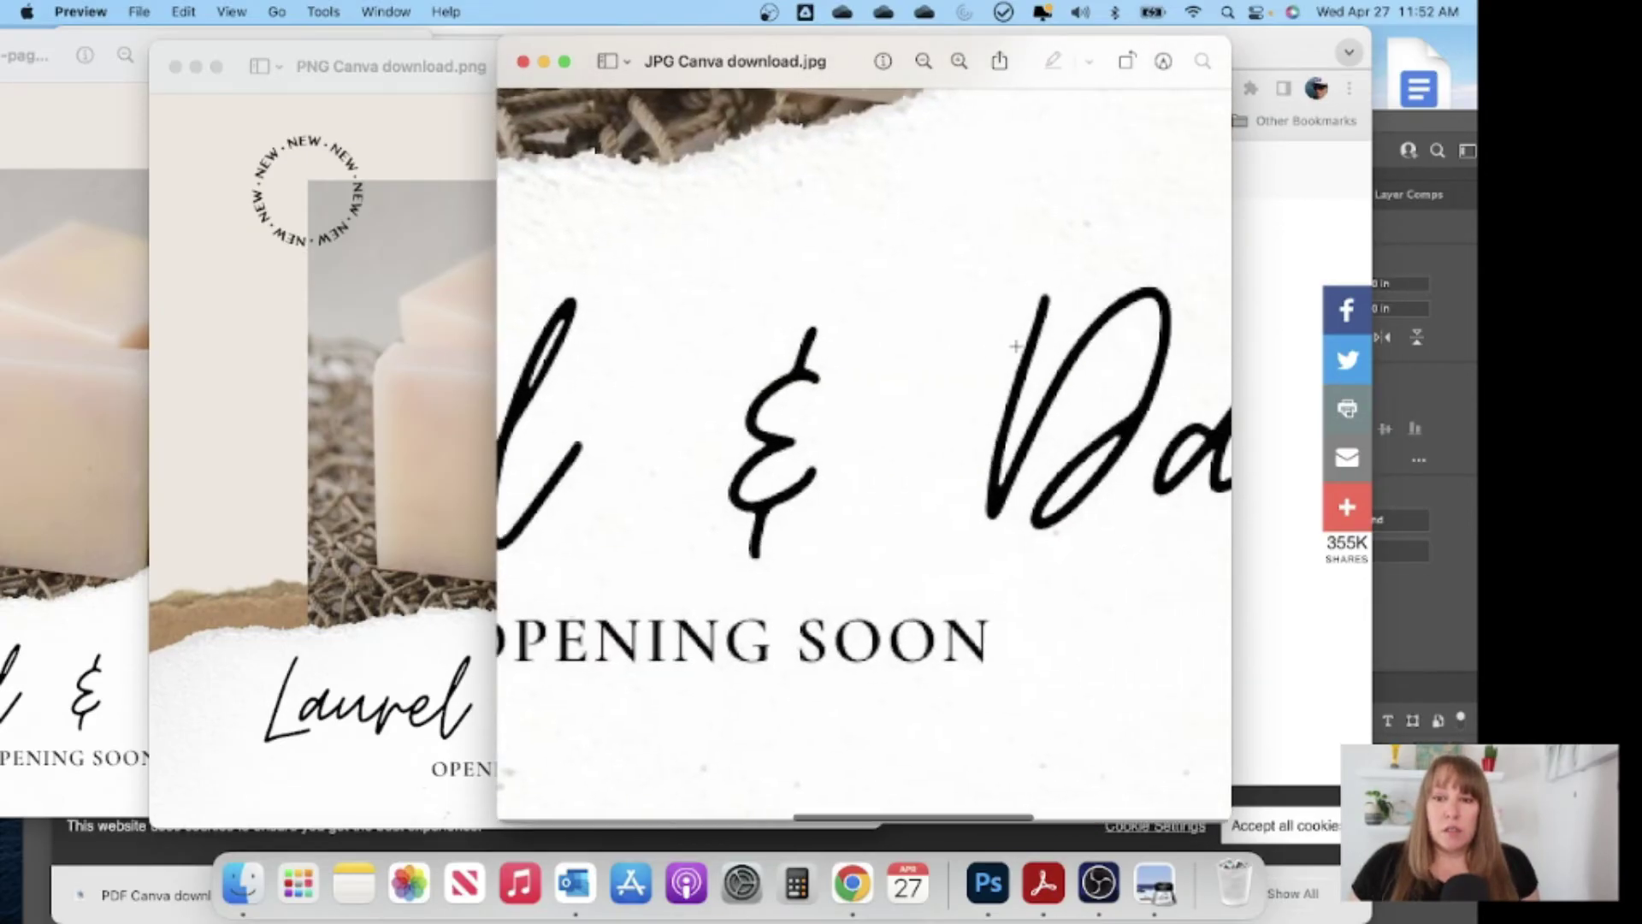
left_click(465, 167)
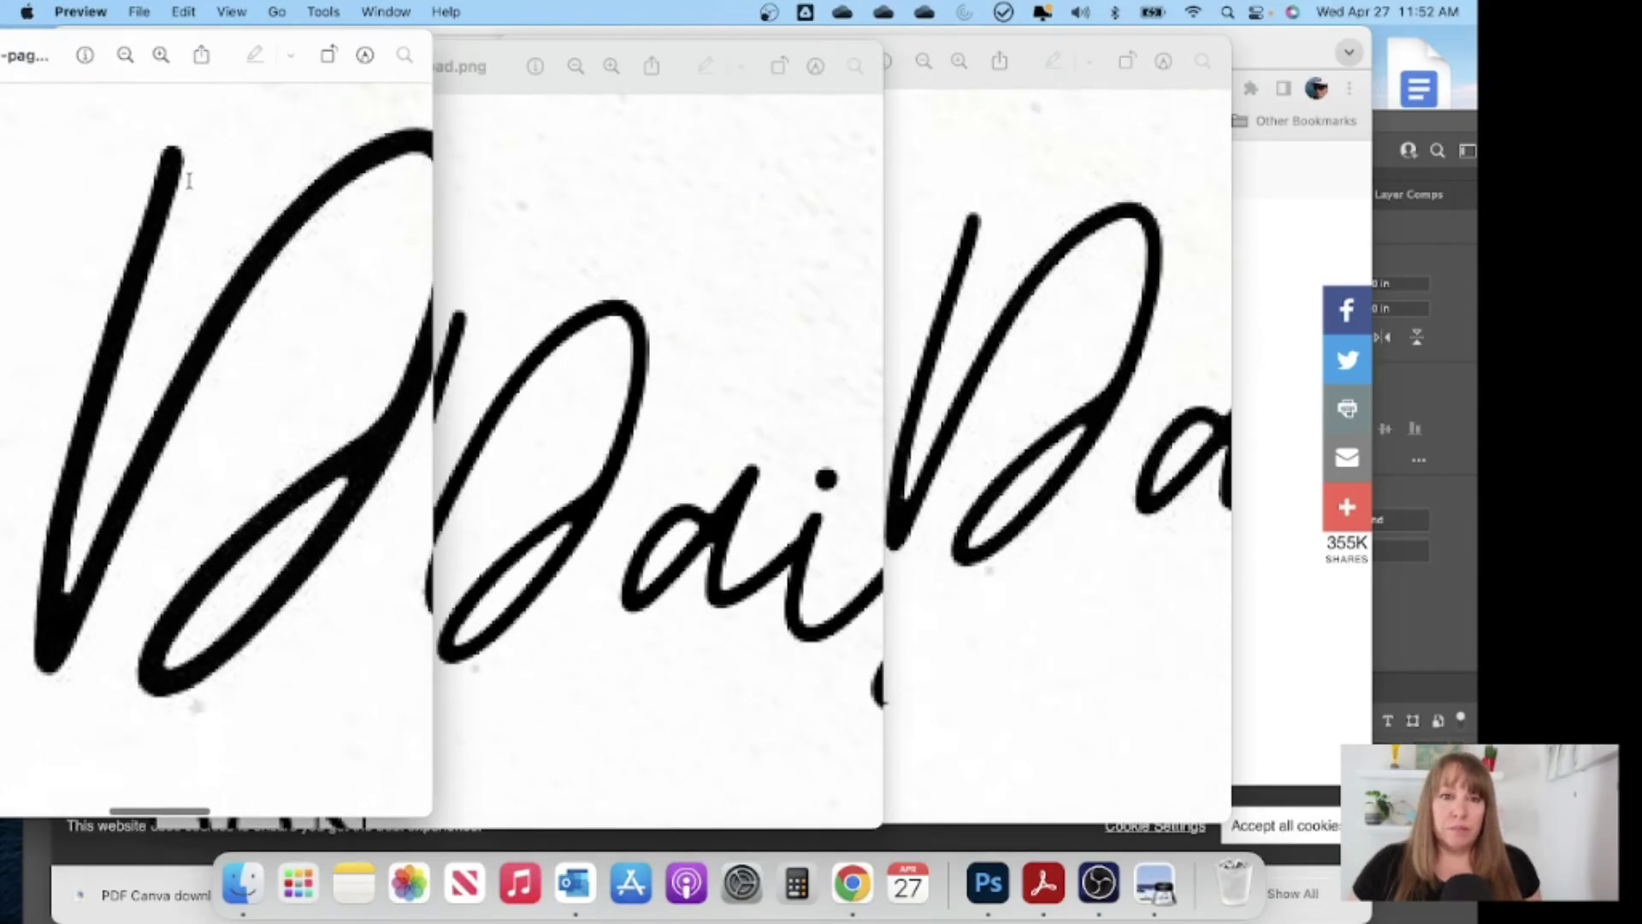
left_click(135, 107)
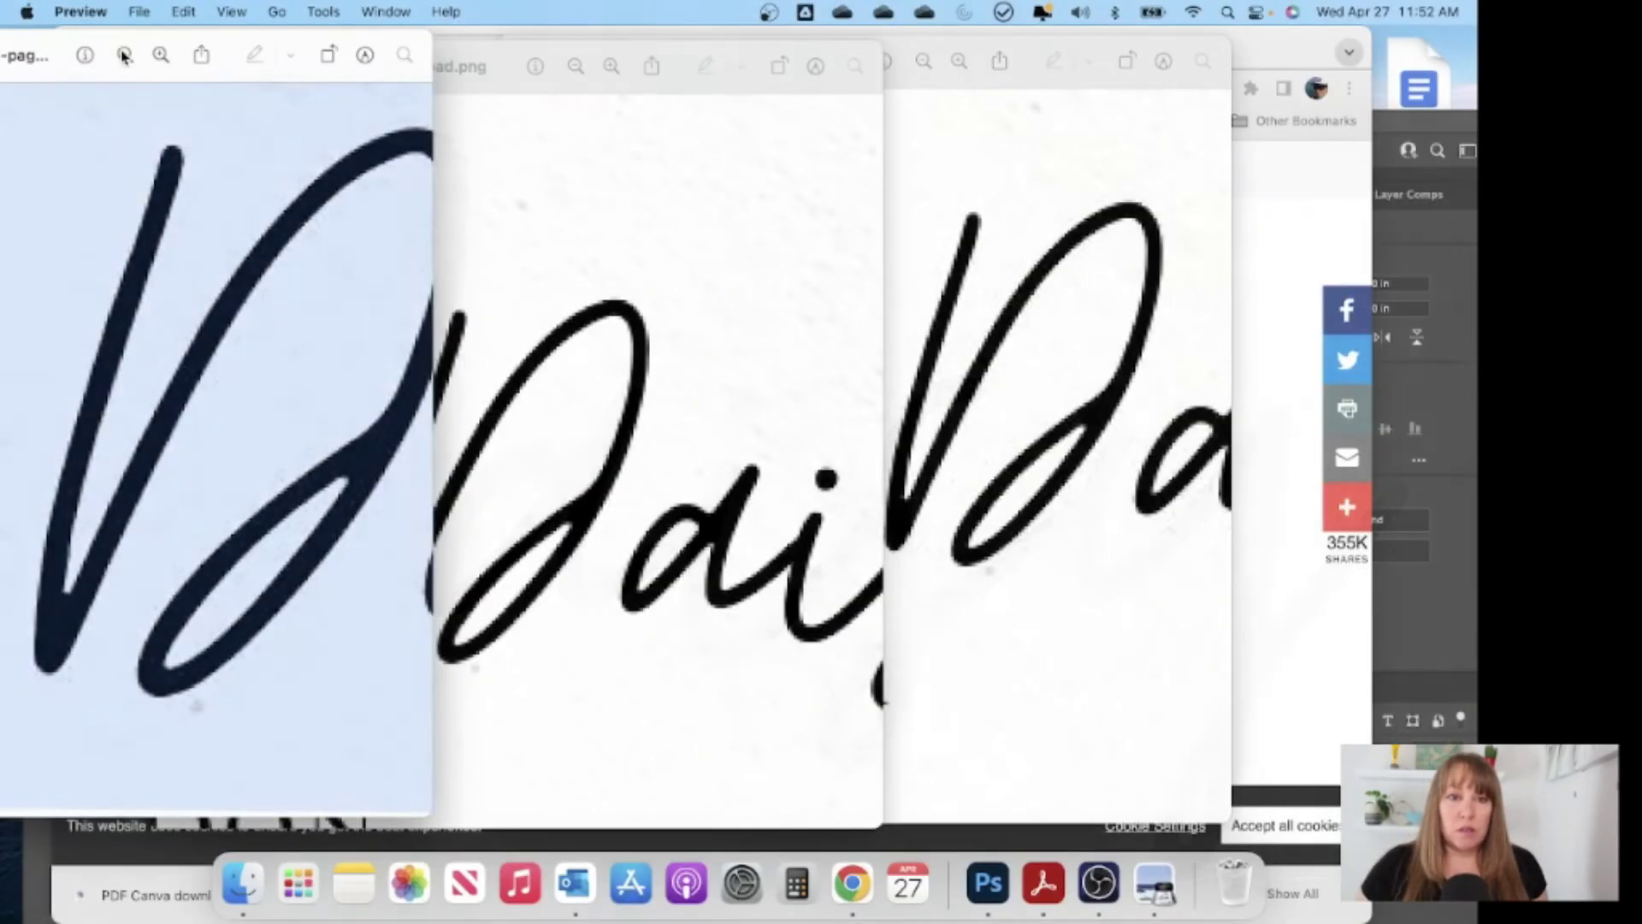
left_click(124, 55)
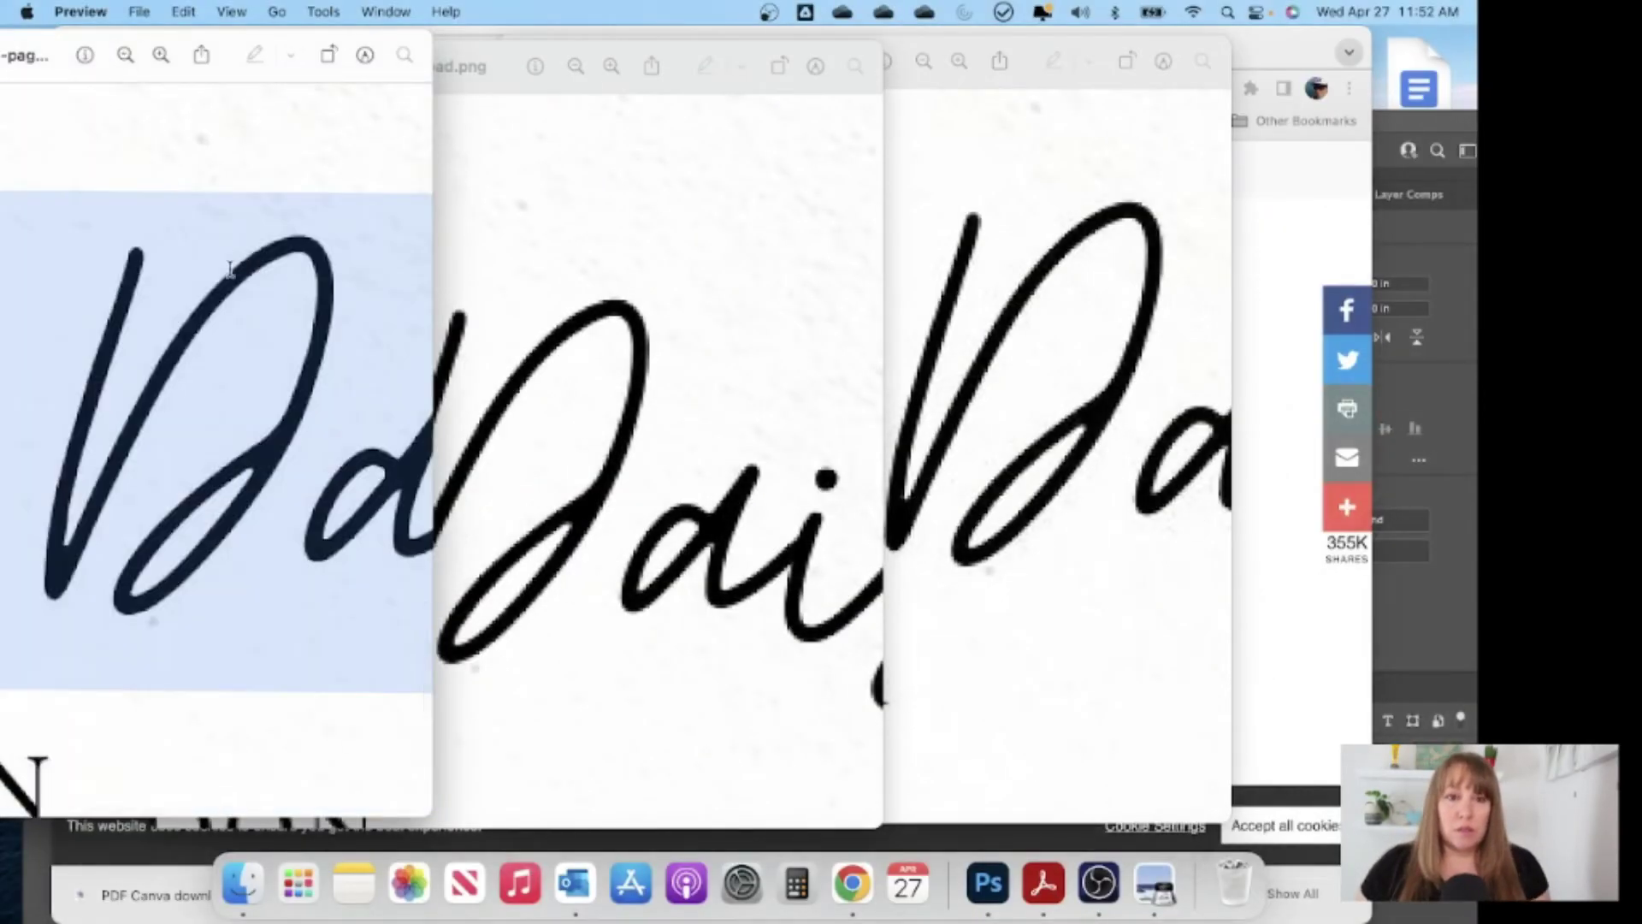
left_click(255, 165)
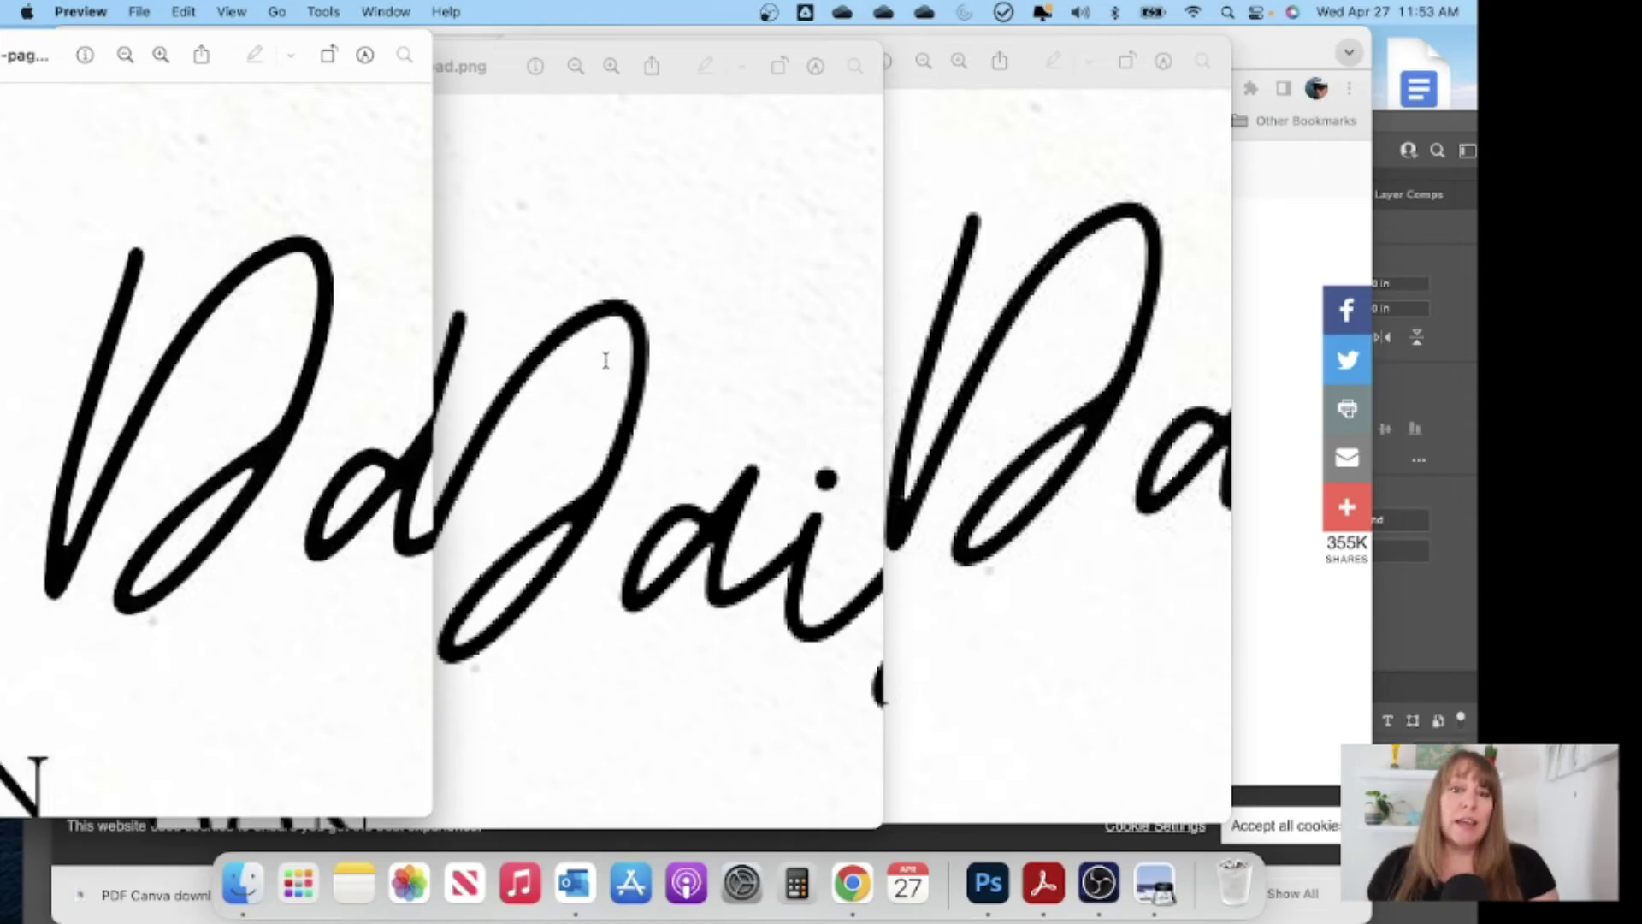
scroll(606, 361, "up", 2)
scroll(605, 360, "left", 2)
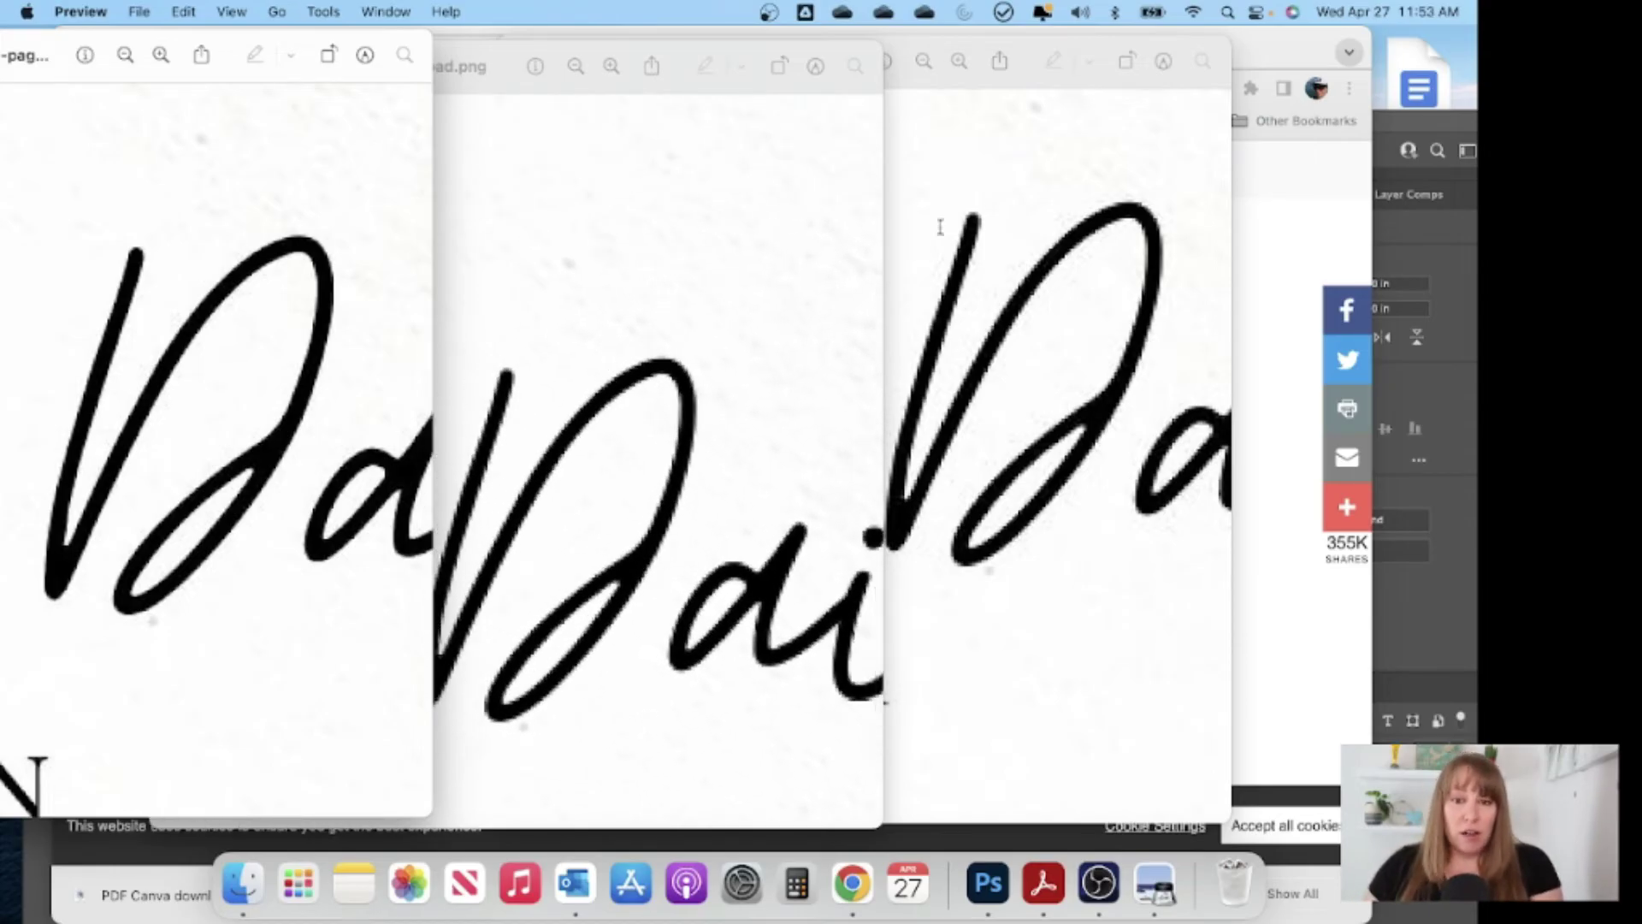
Step: Bring each image forward in turn and centre the converted-PDF image window
left_click(1015, 216)
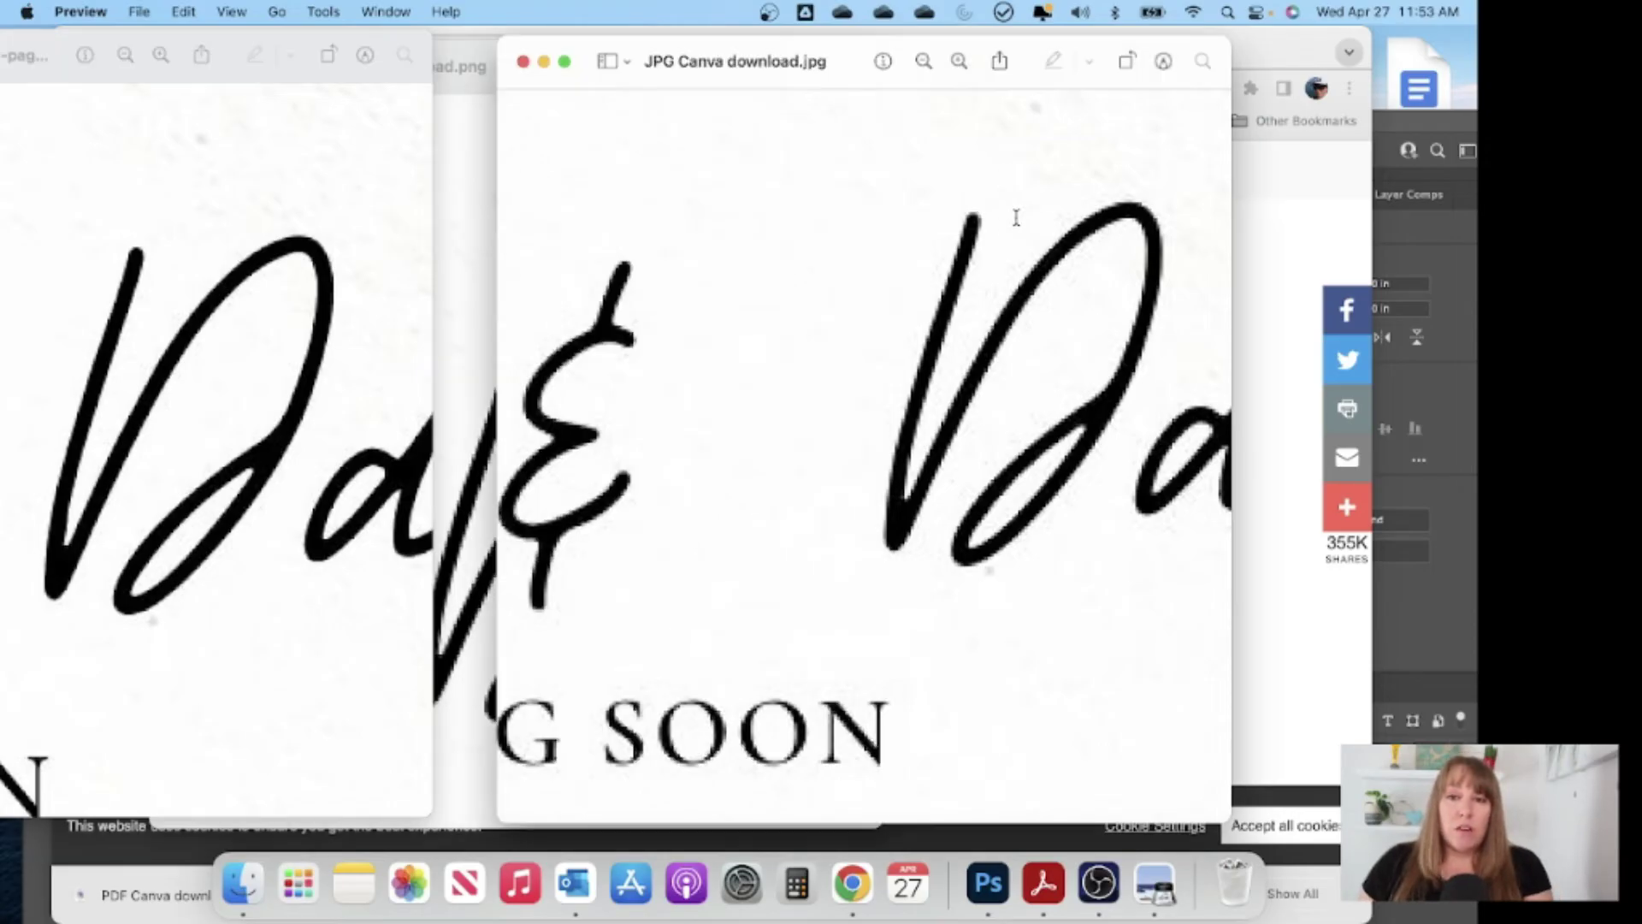
left_click(489, 190)
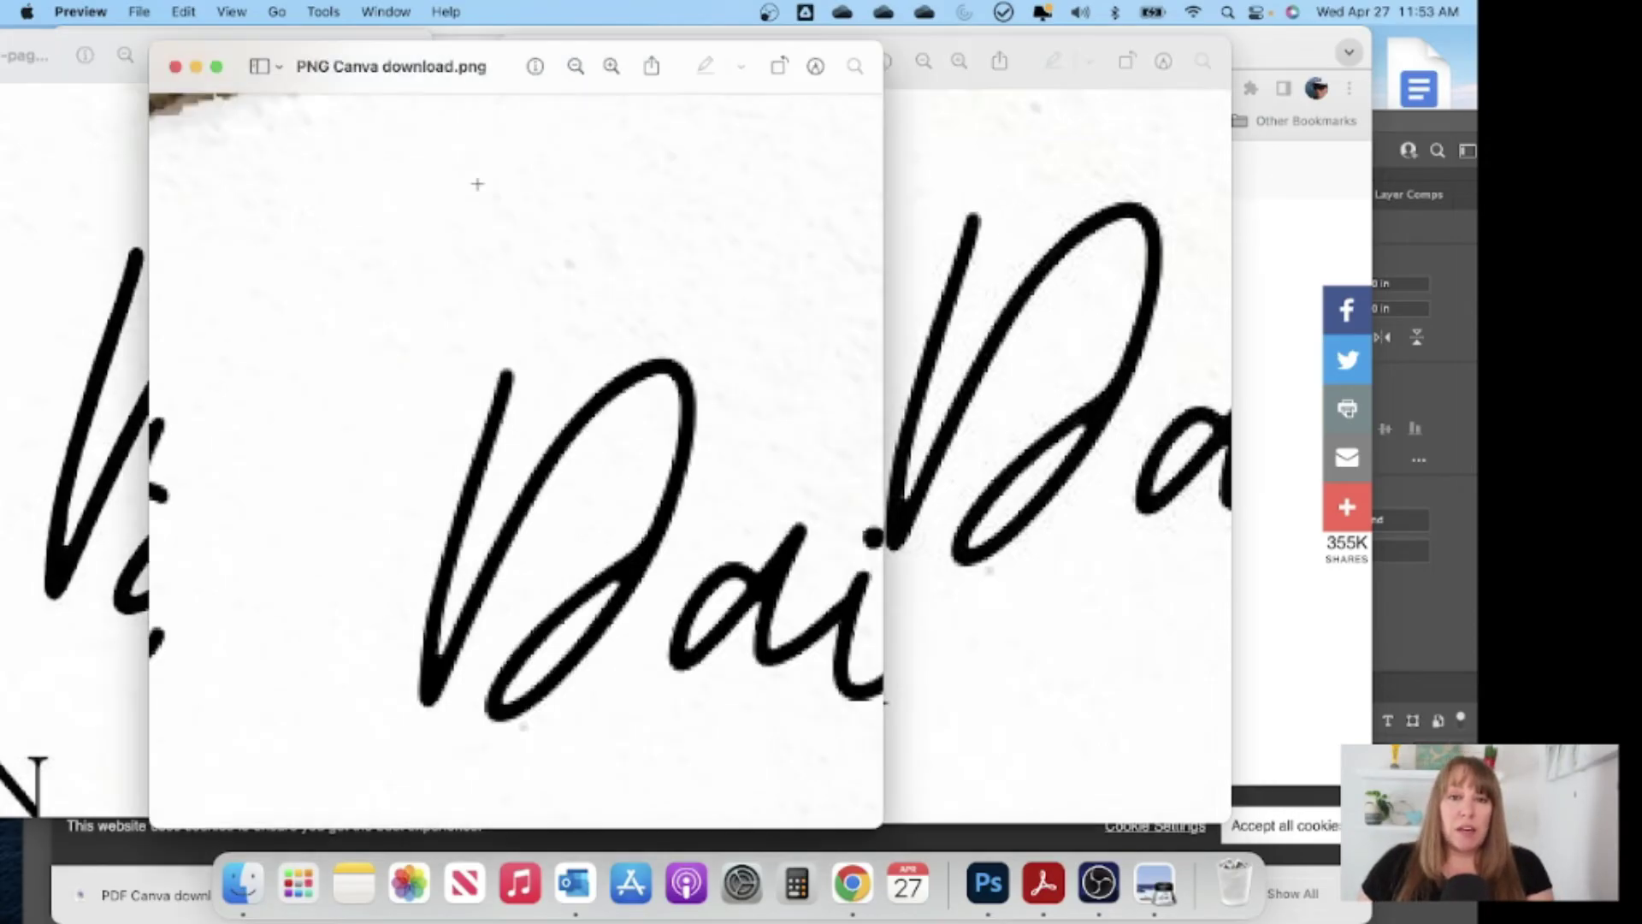
left_click(114, 180)
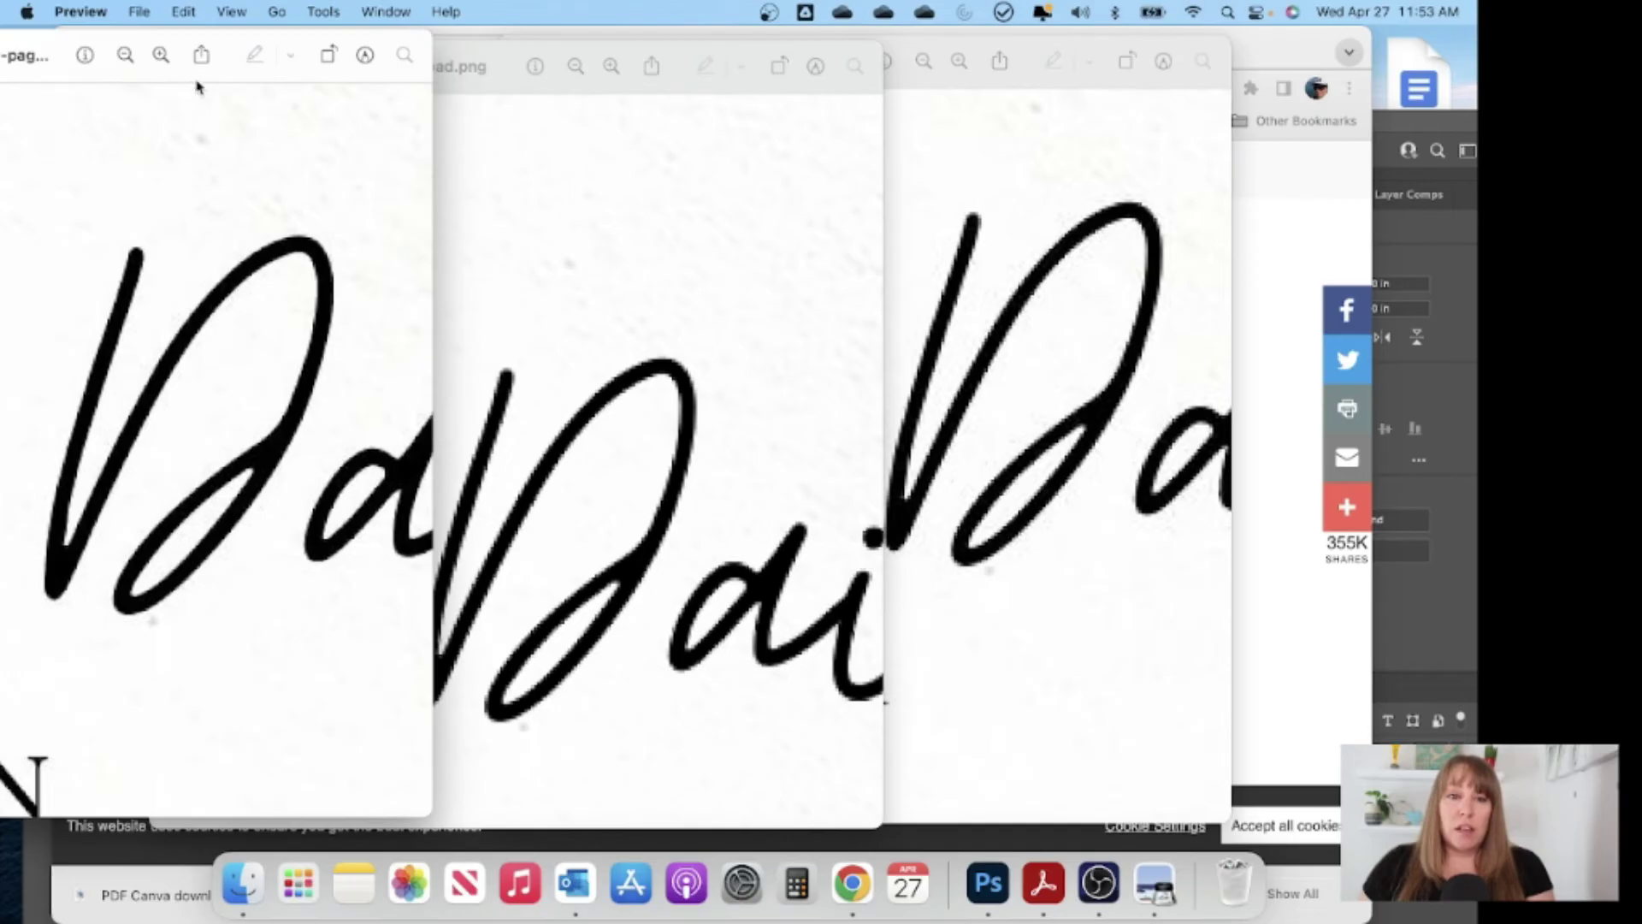
left_click_drag(213, 44, 675, 37)
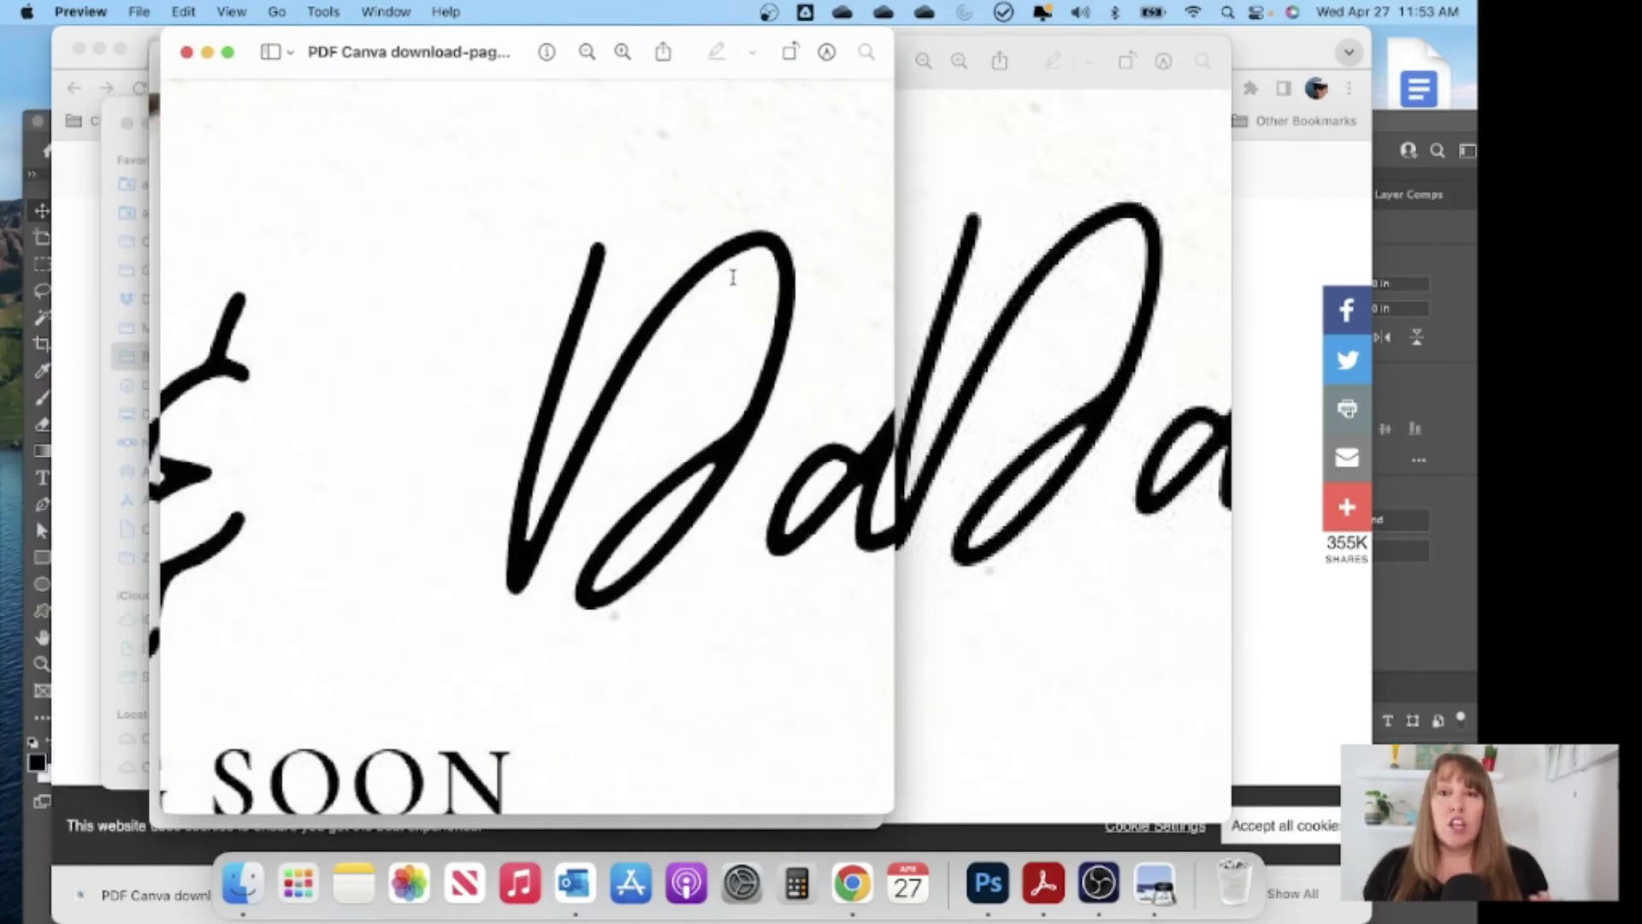
Step: Close the converted-PDF, PNG and JPG Preview windows and switch to Photoshop
left_click(187, 52)
left_click(176, 68)
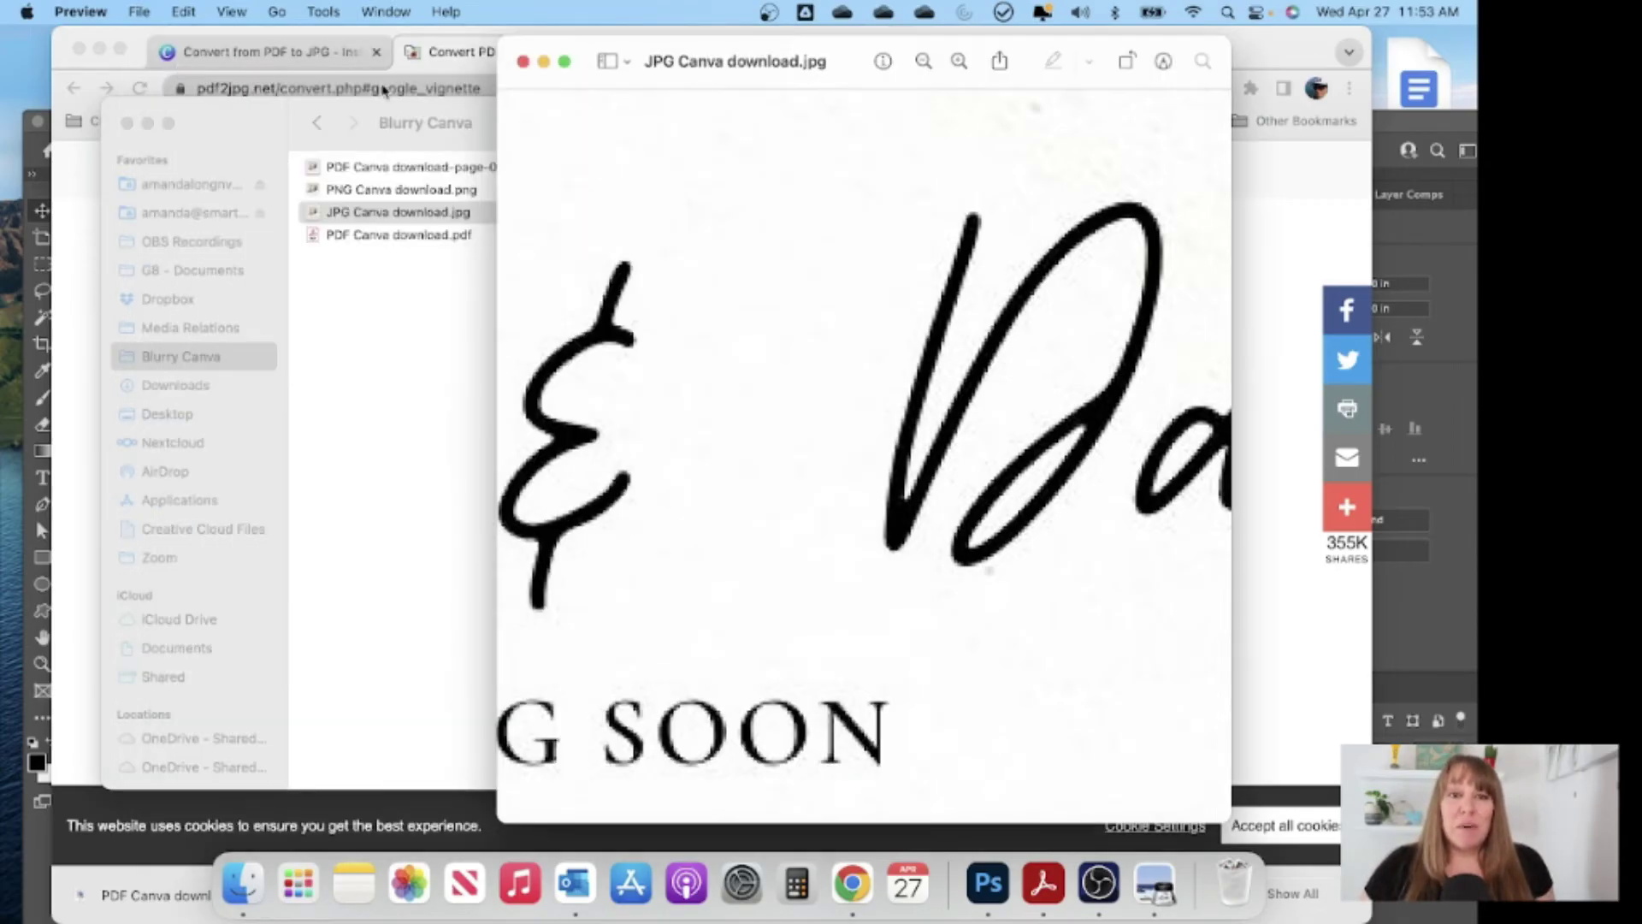
left_click(523, 62)
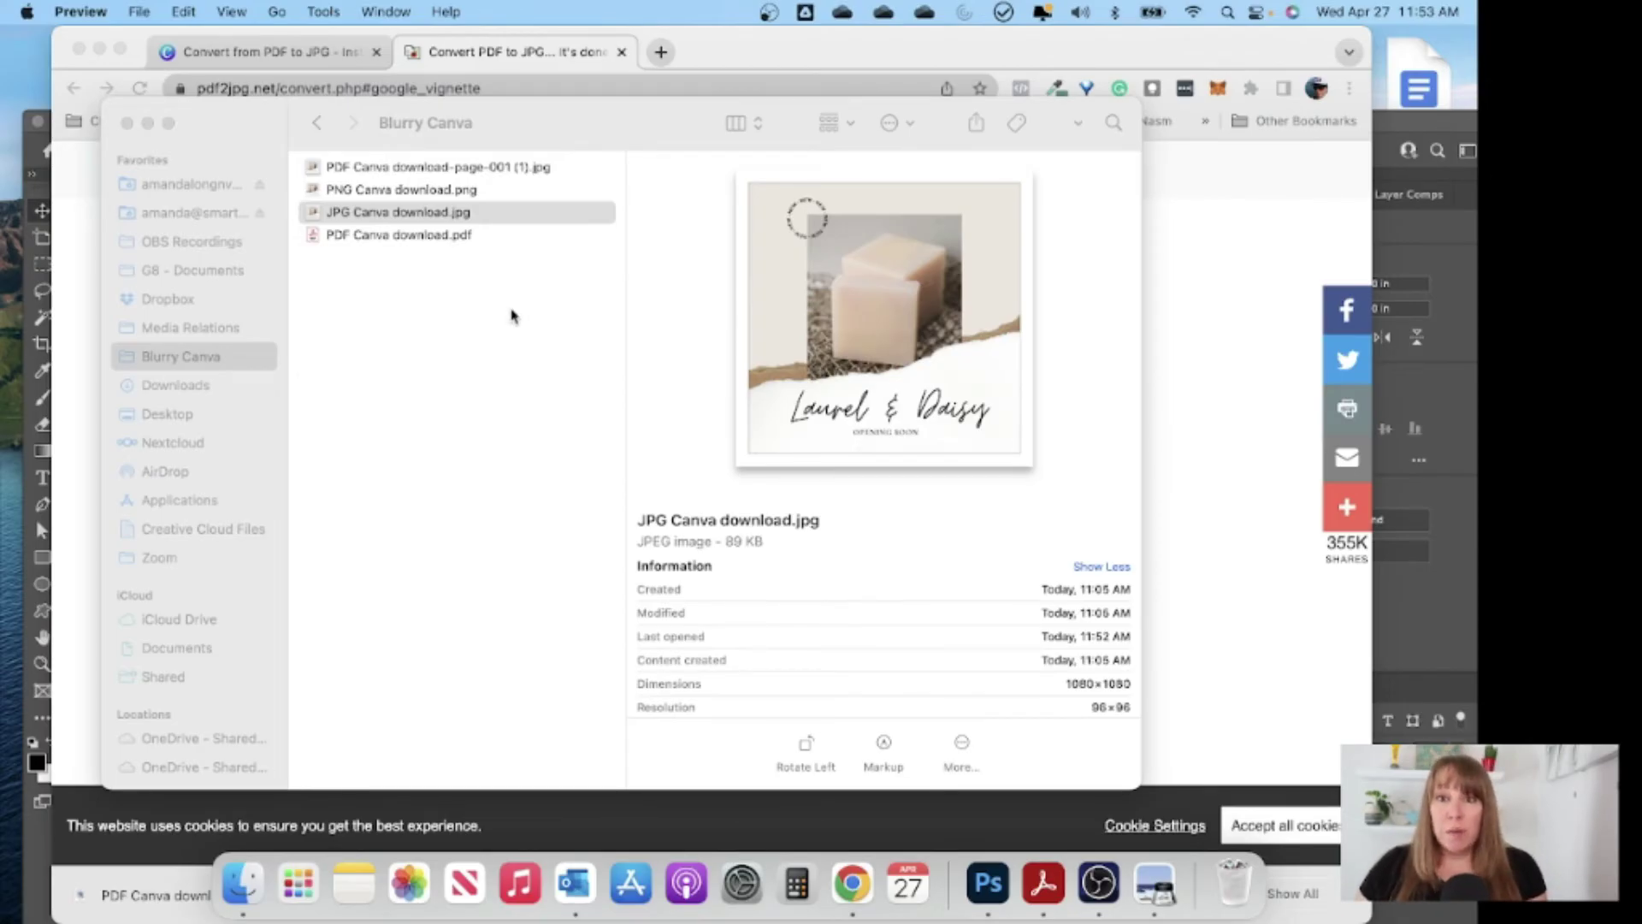
left_click(39, 147)
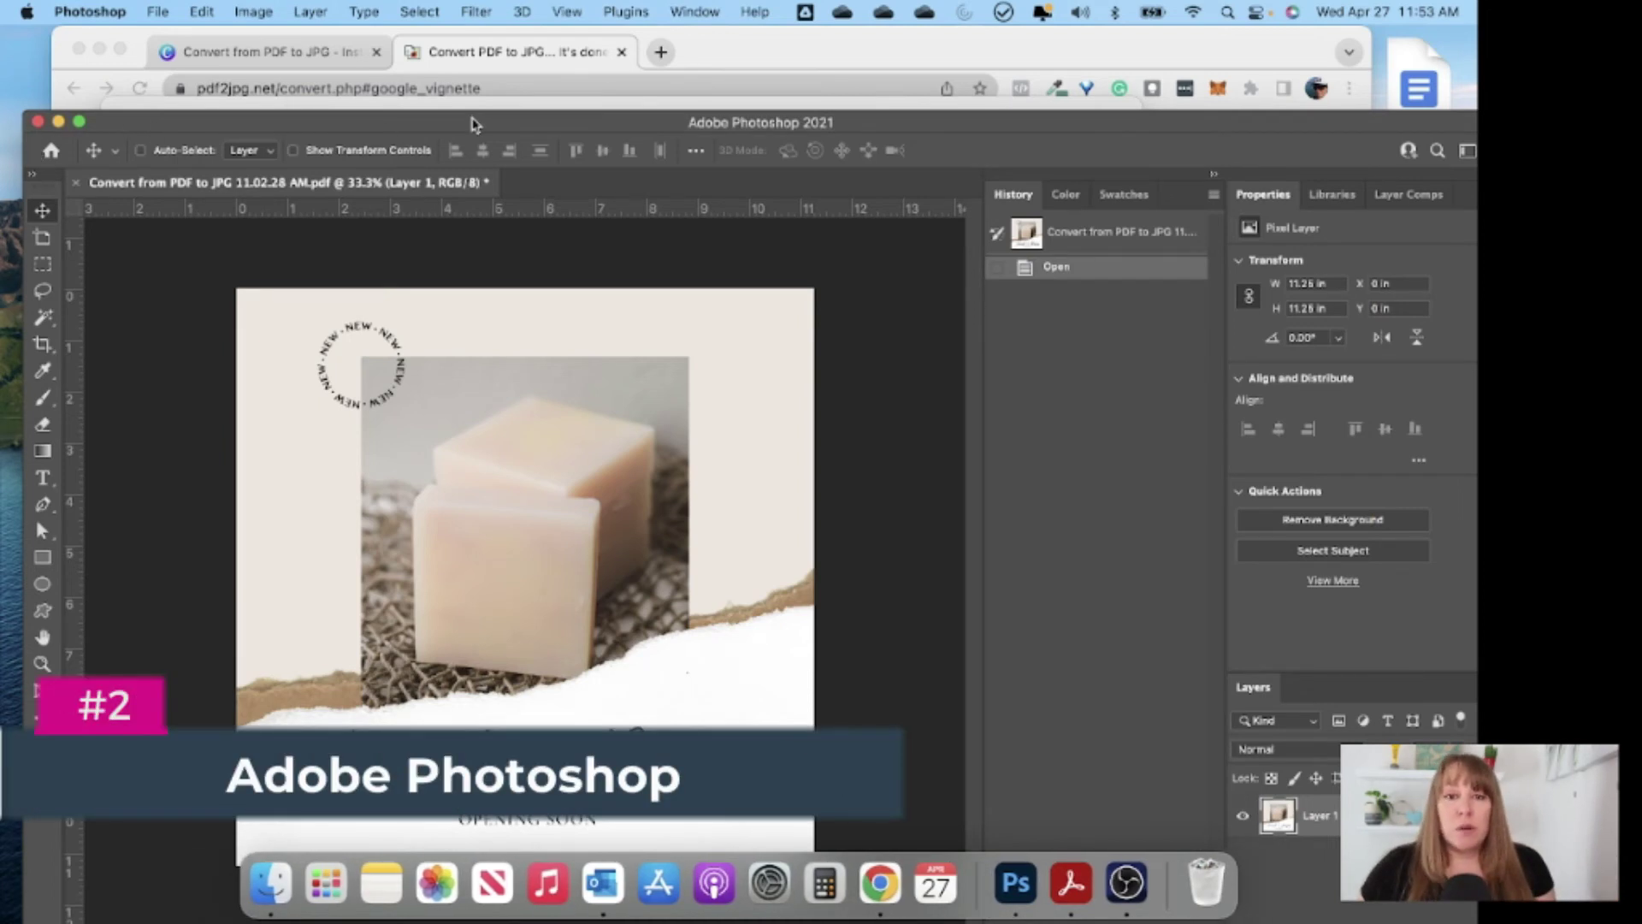
Step: Open Photoshop's Export As dialog and set JPG quality to Very Good
left_click_drag(473, 124, 385, 69)
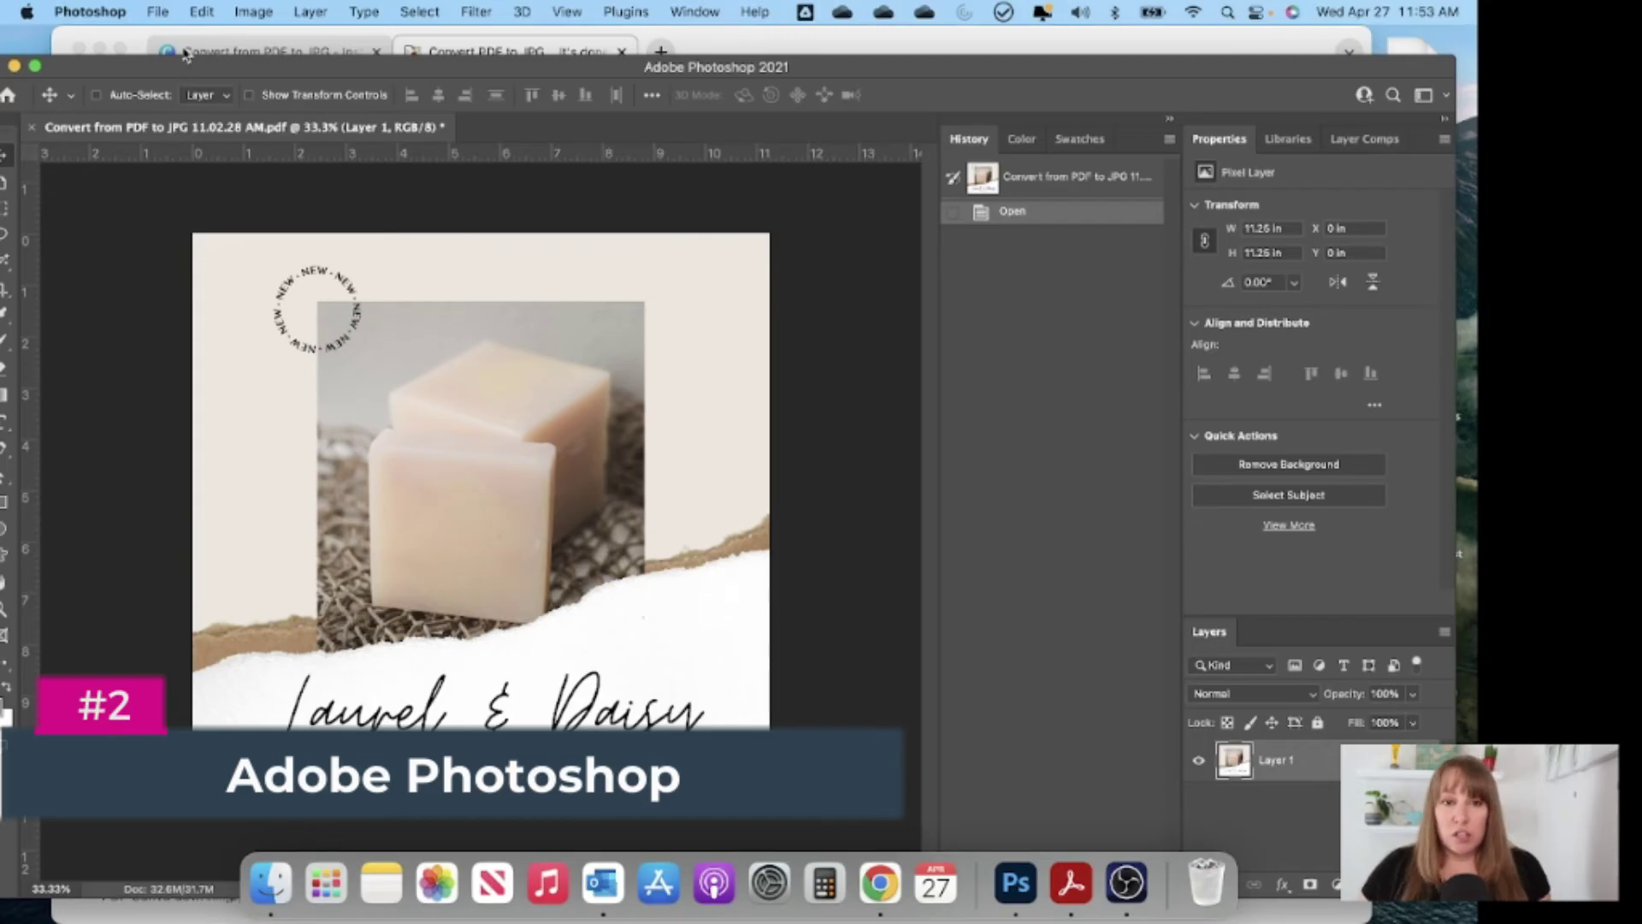
left_click(158, 12)
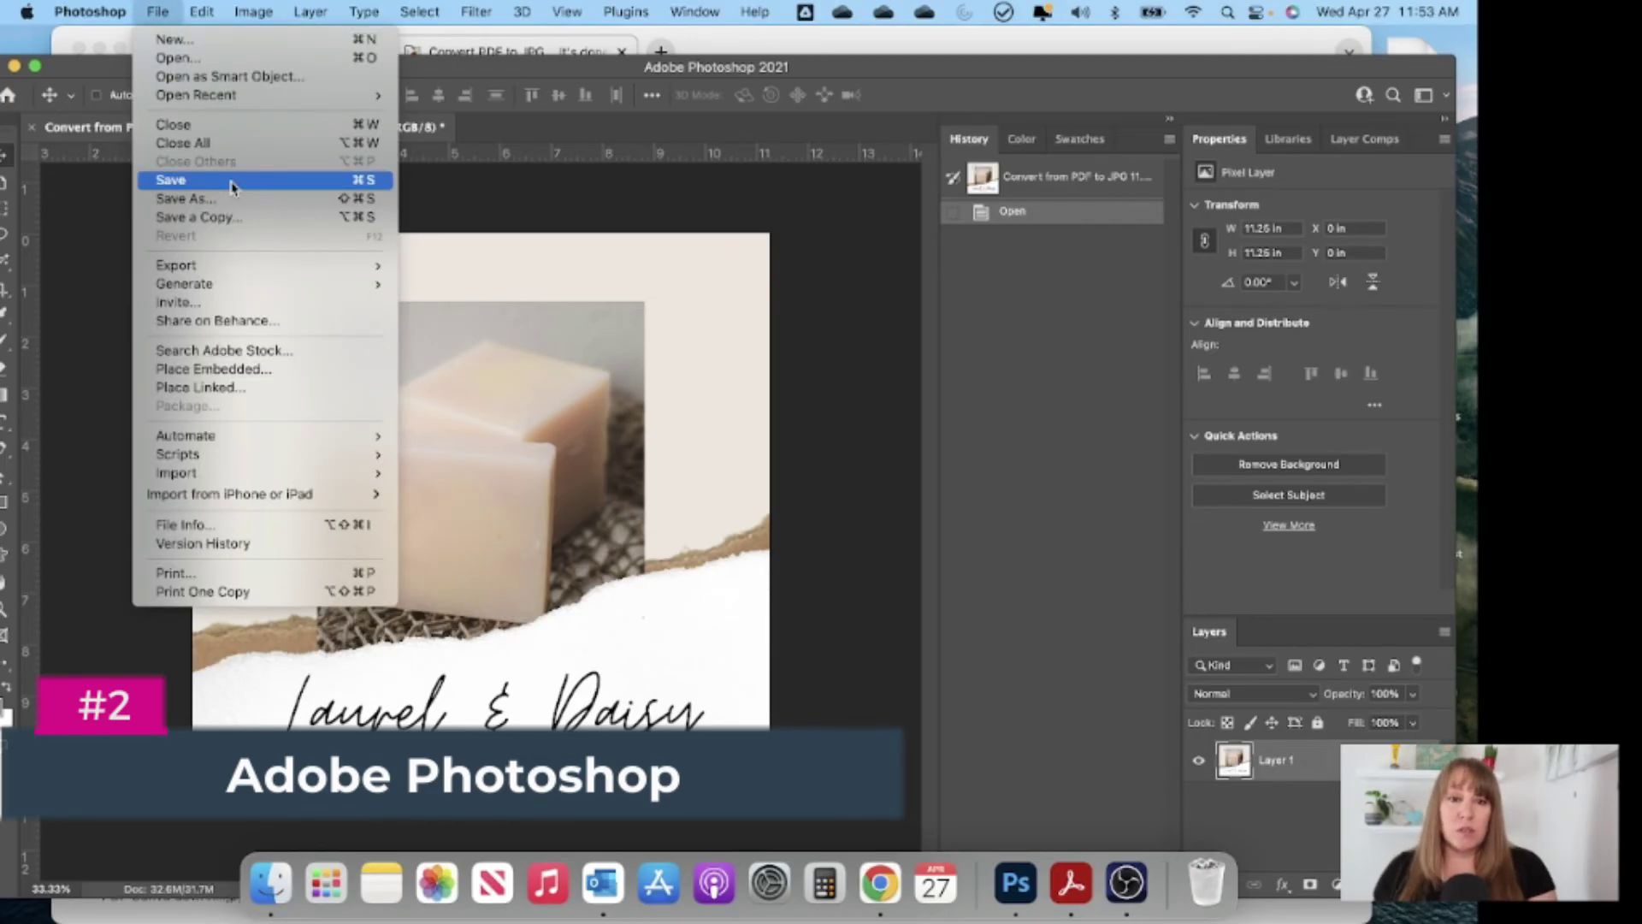
mouse_move(361, 267)
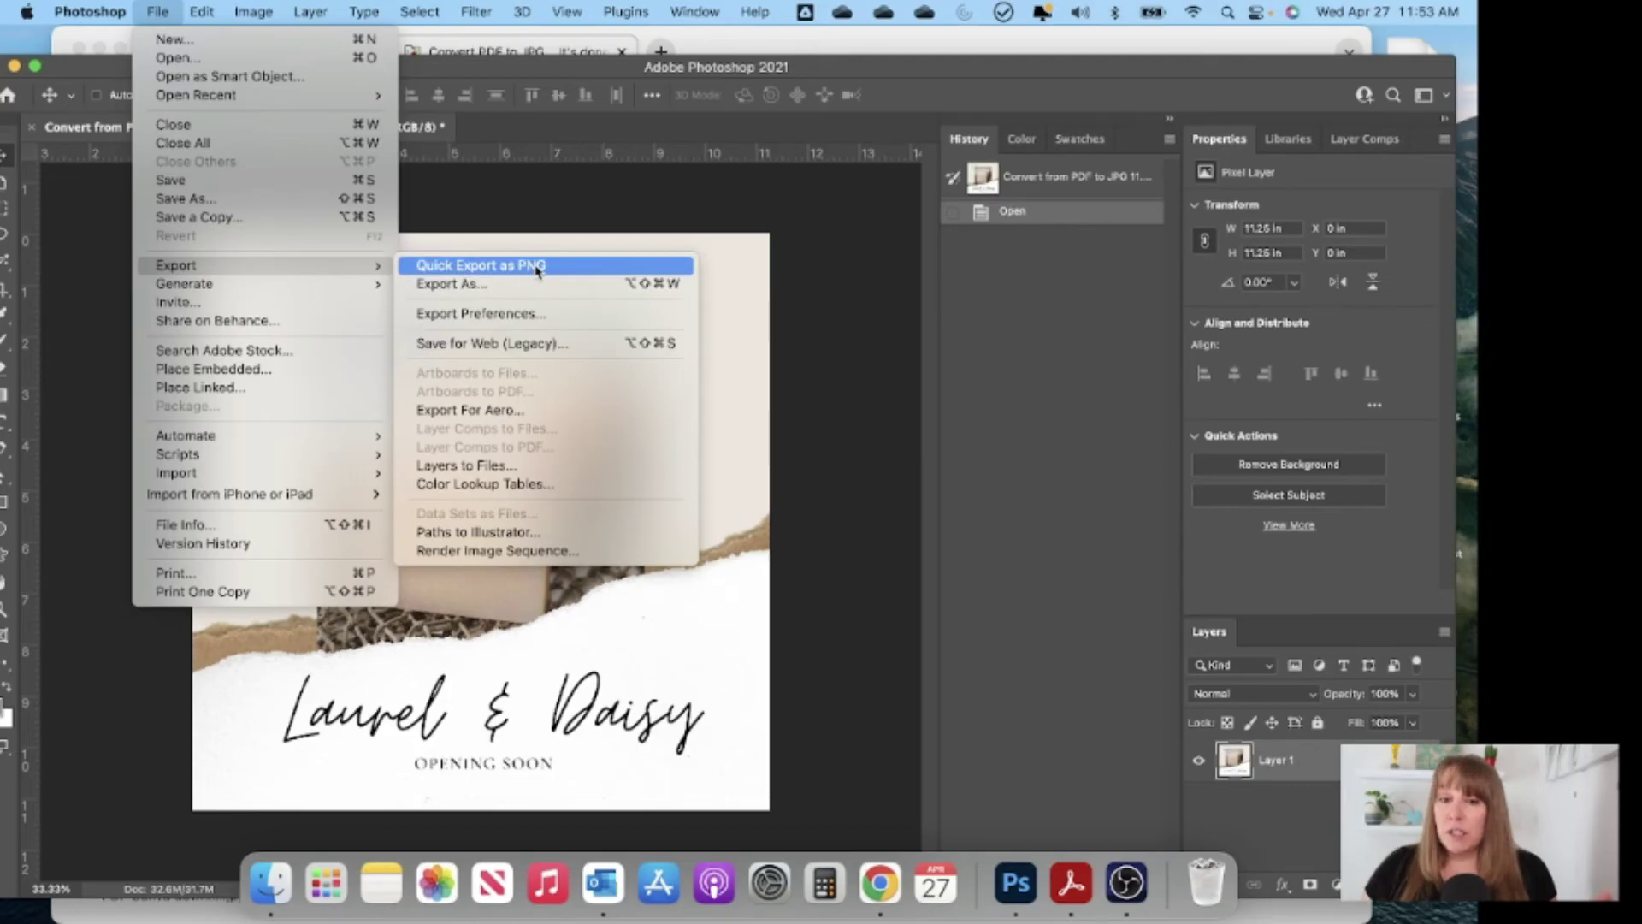
left_click(488, 286)
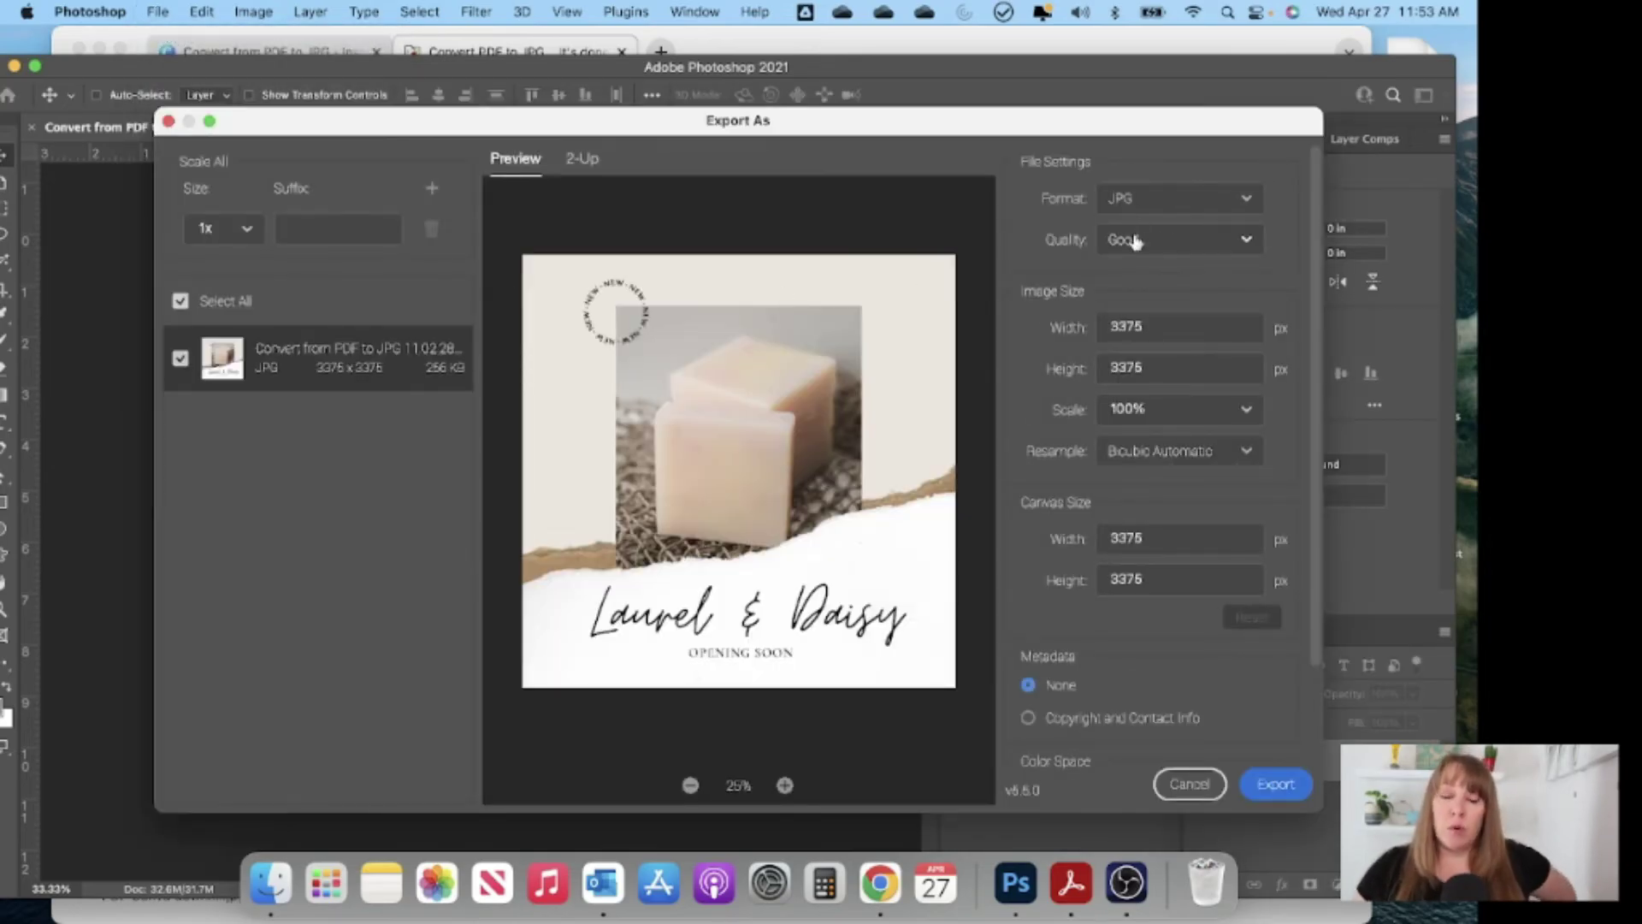
left_click(1136, 241)
left_click(1163, 409)
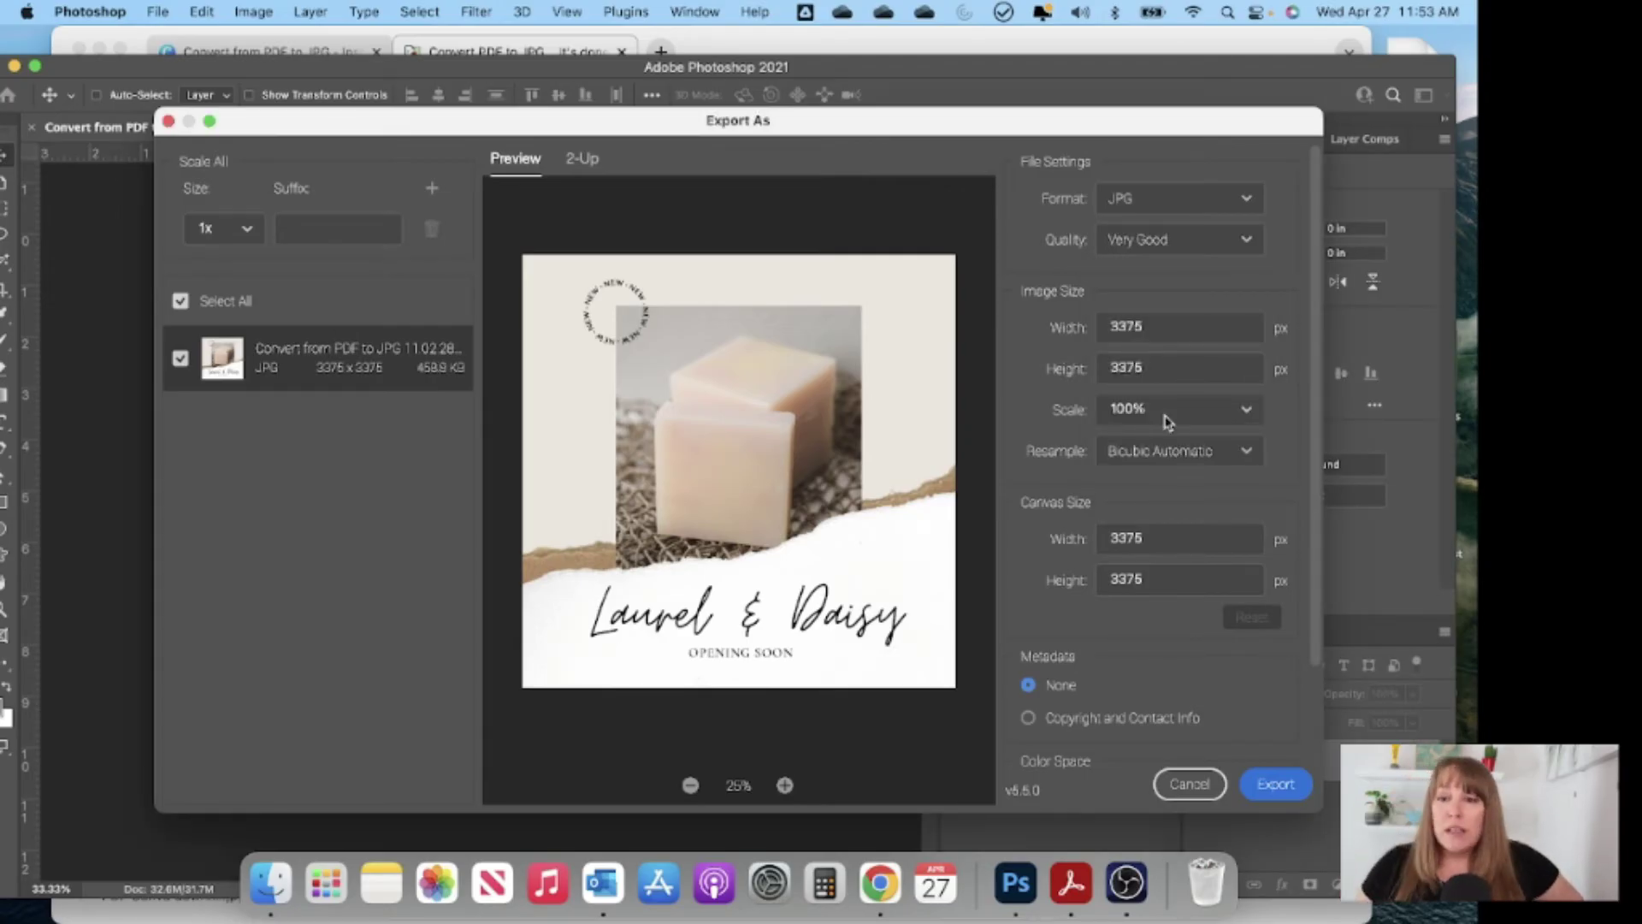
Step: Export the JPG as 'Photoshop PDF convert.jpg' into the Blurry Canva folder
left_click(1279, 786)
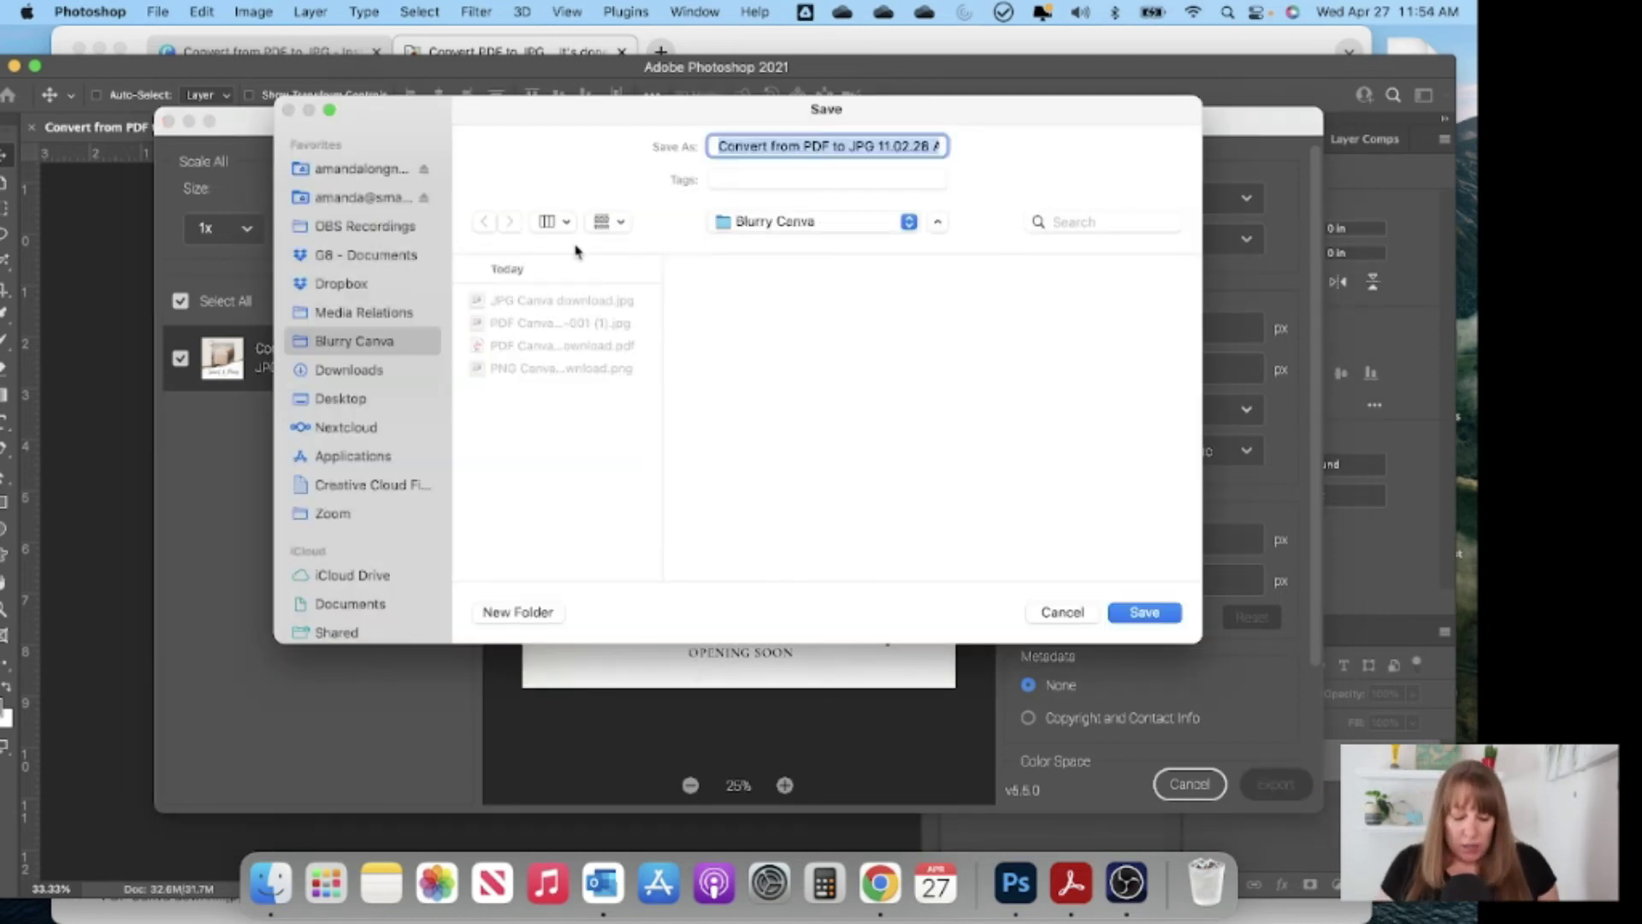
type("Pho")
type("toshop.jpg")
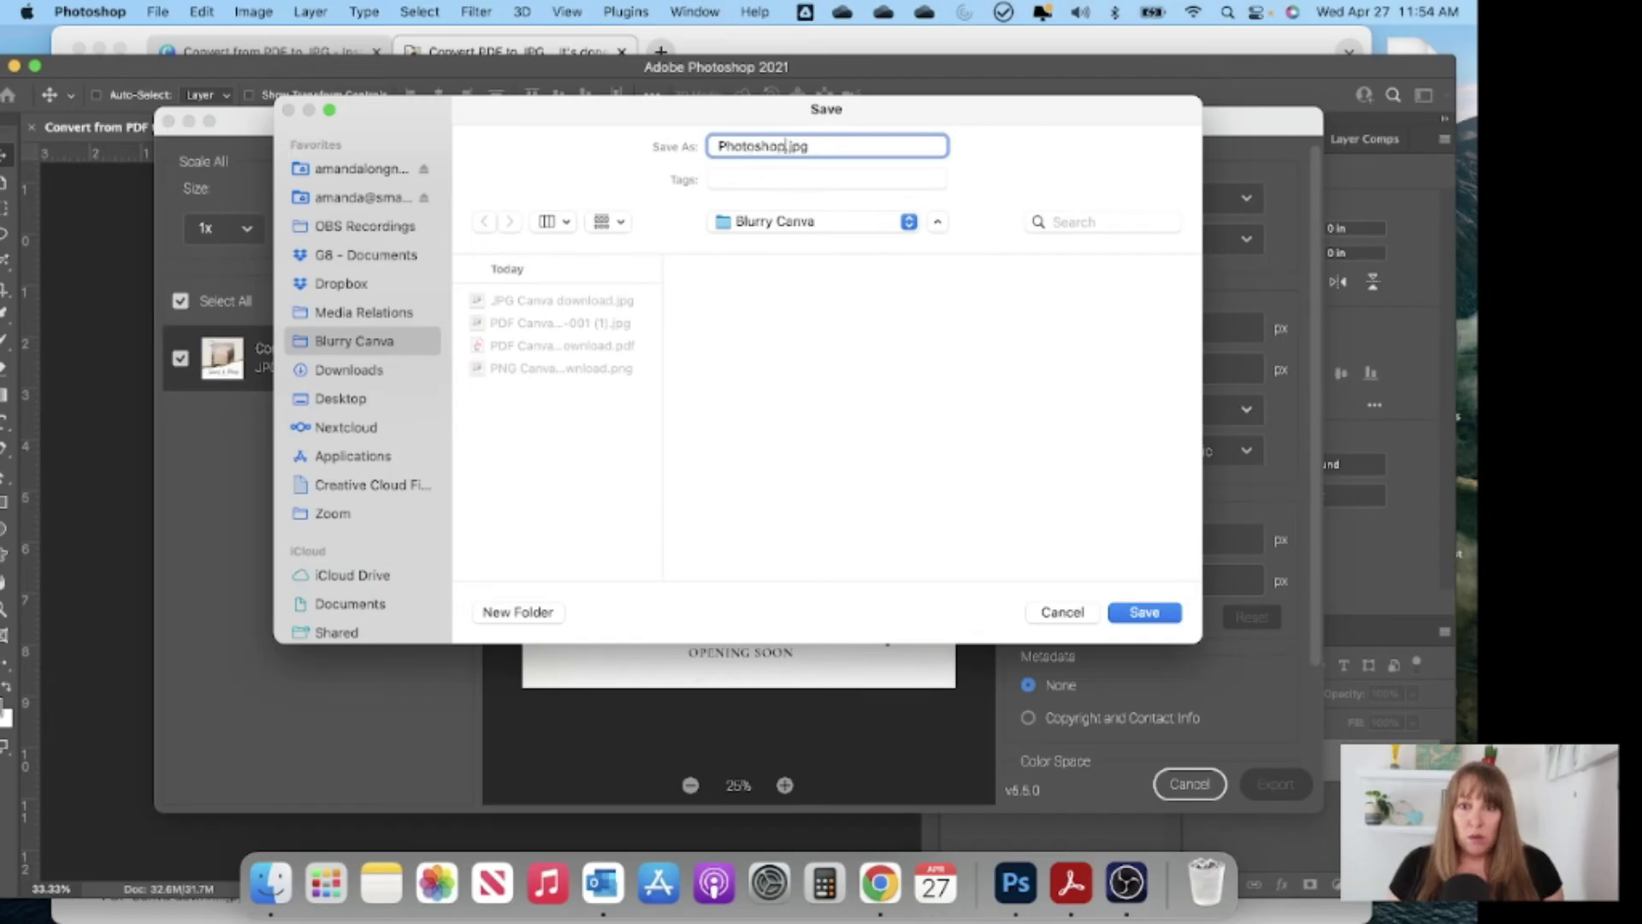
key("Return")
left_click(268, 894)
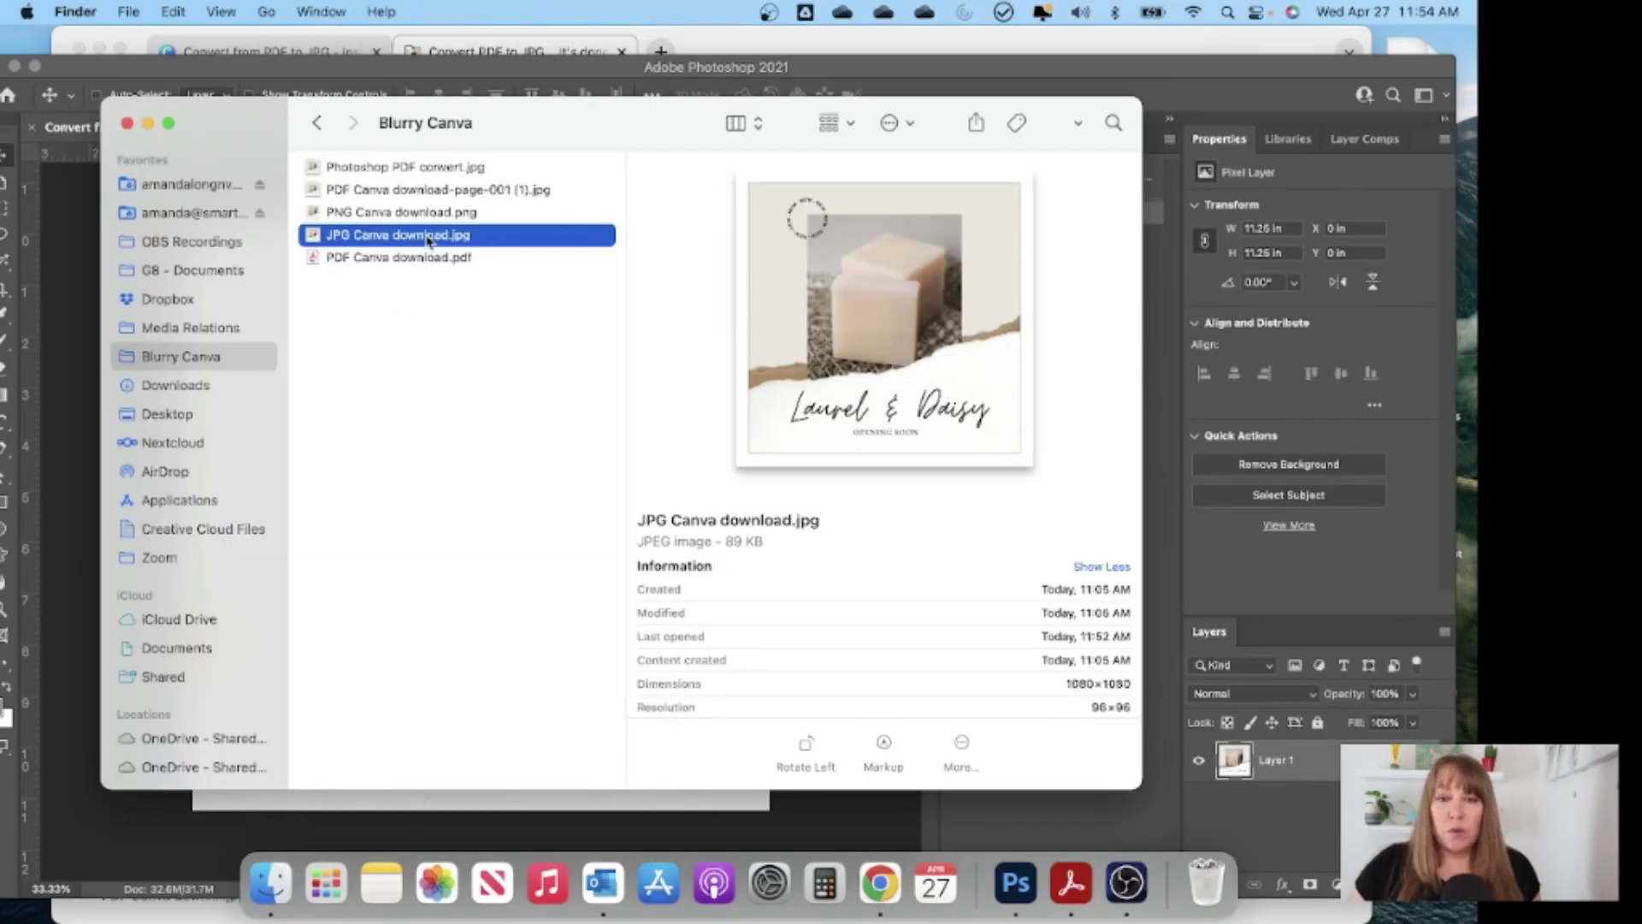
Step: Open Photoshop PDF convert.jpg, PDF Canva download-page-001 (1).jpg and JPG Canva download.jpg in Preview, spread apart
double_click(406, 168)
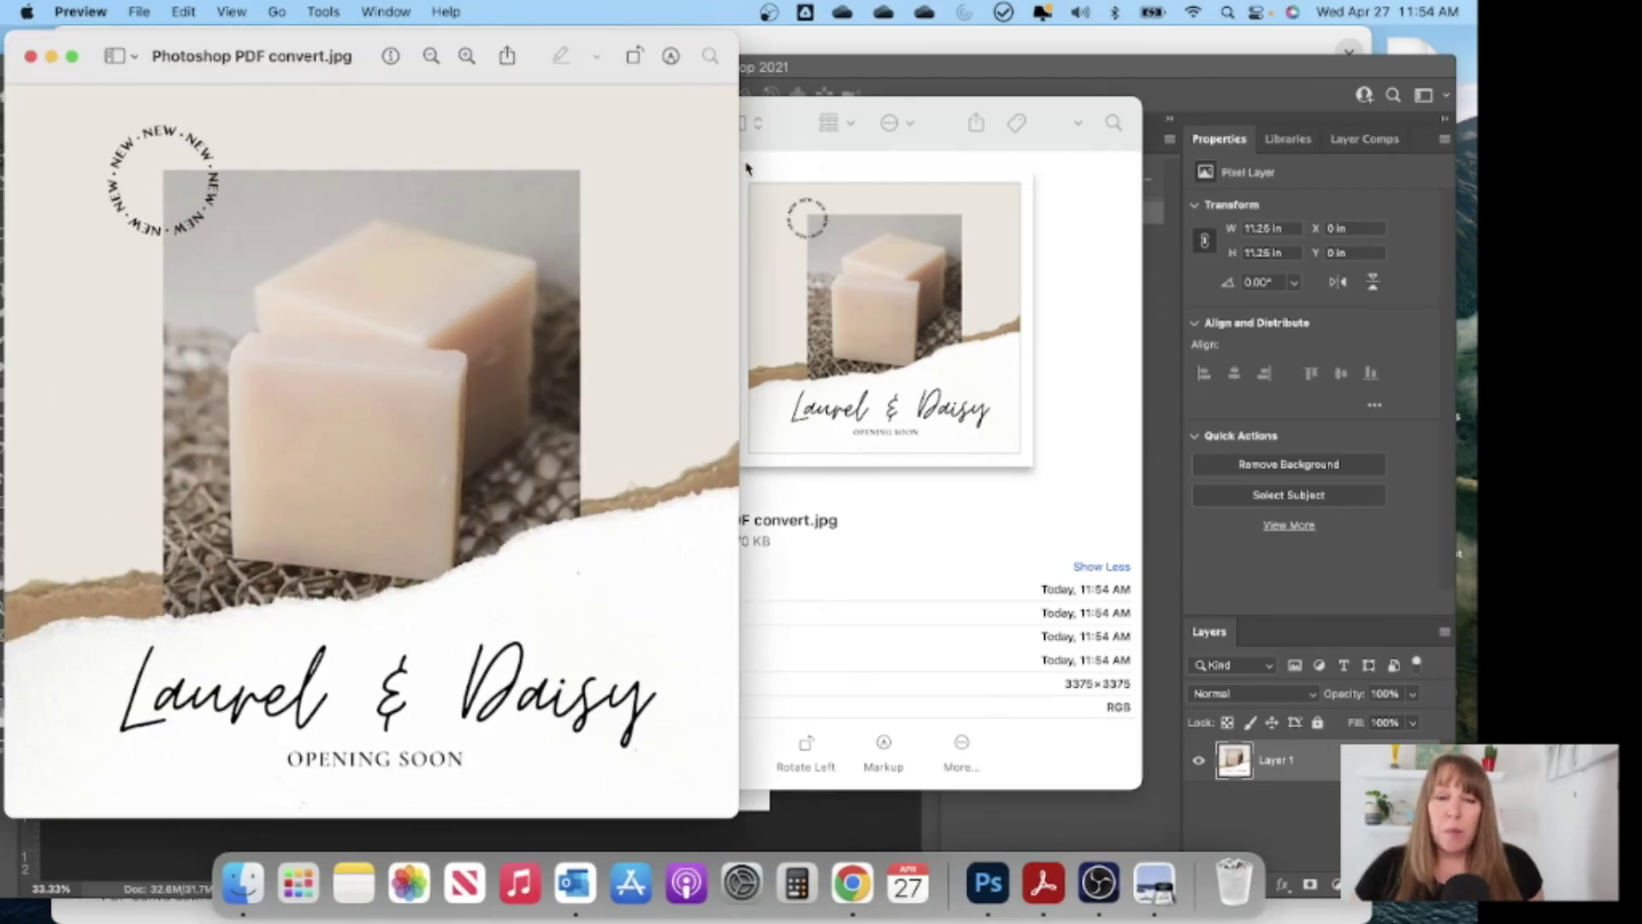
left_click(791, 167)
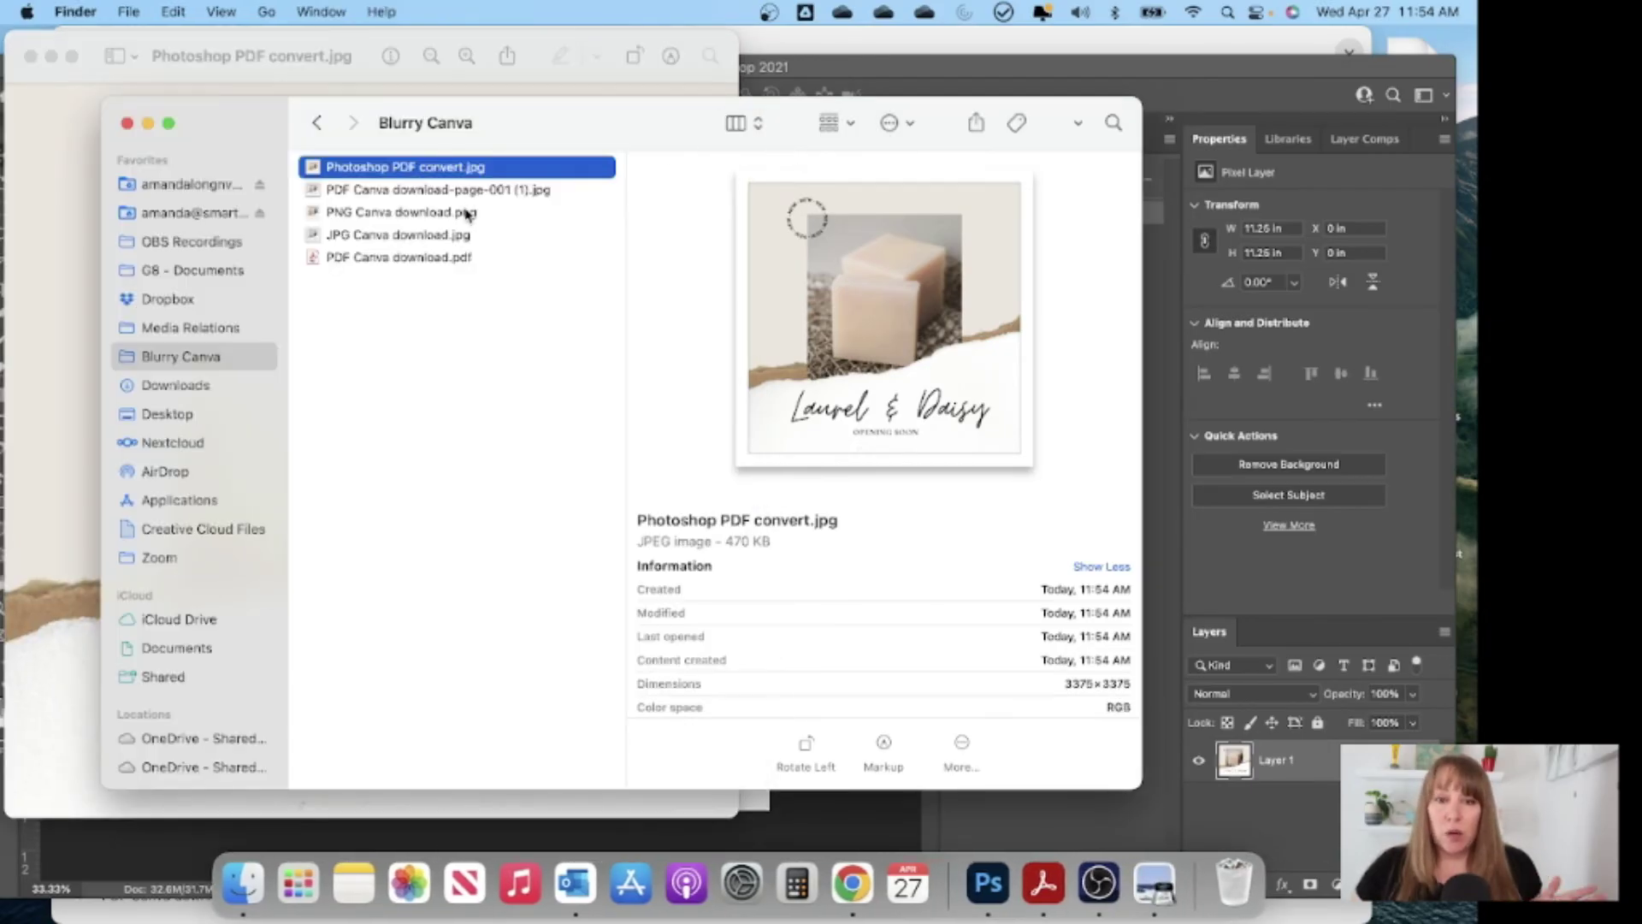
double_click(507, 188)
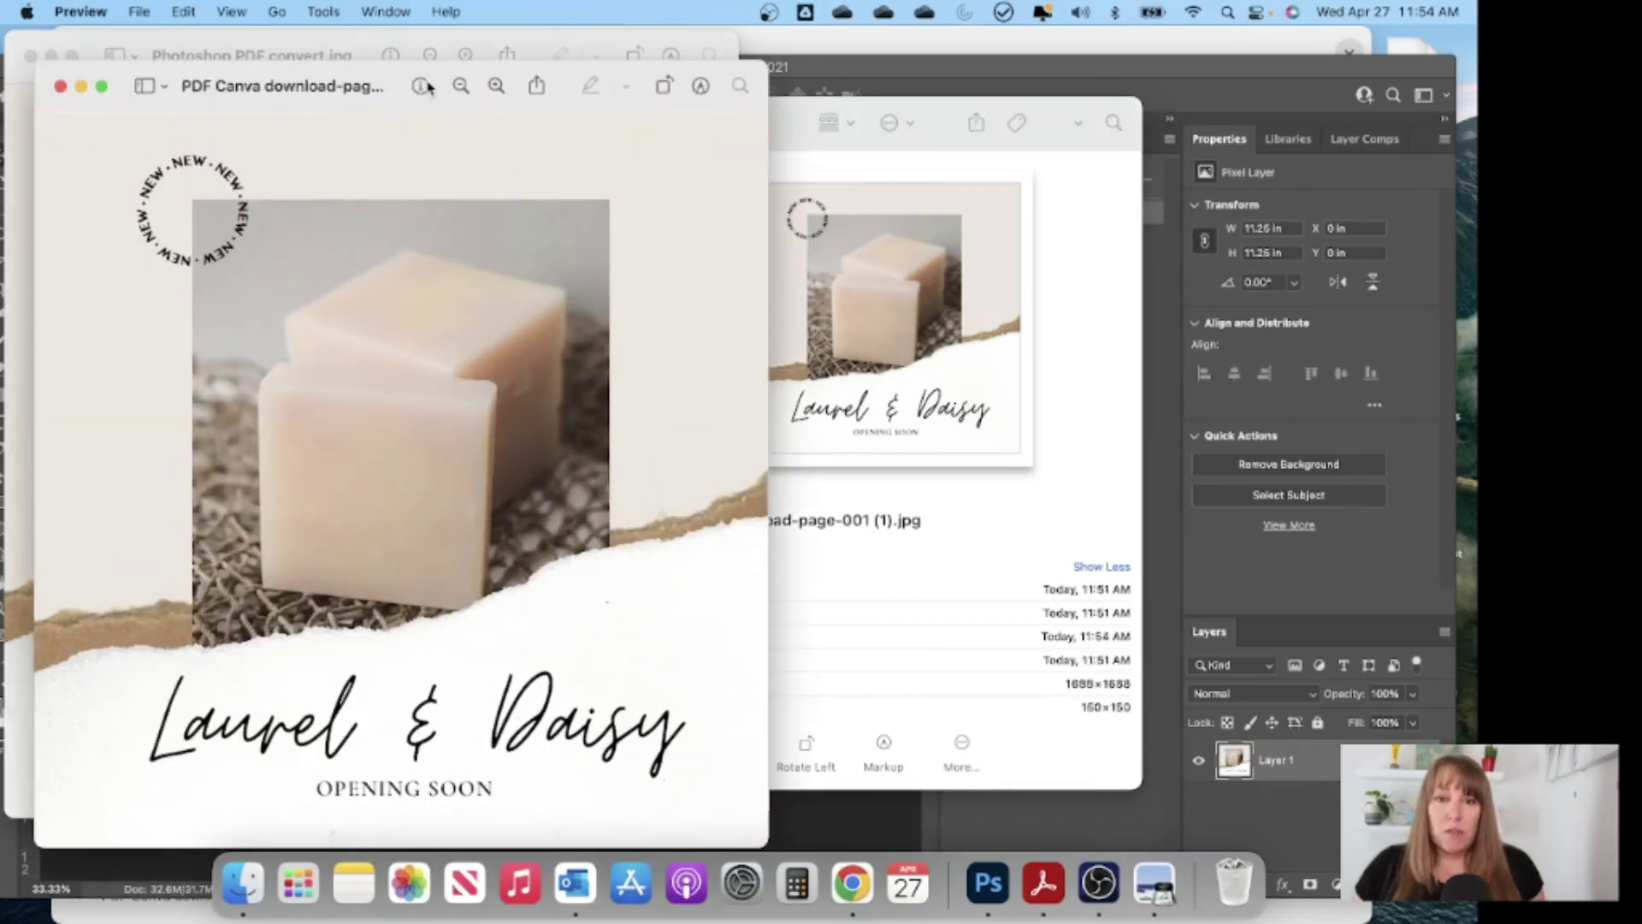
left_click_drag(396, 82, 621, 56)
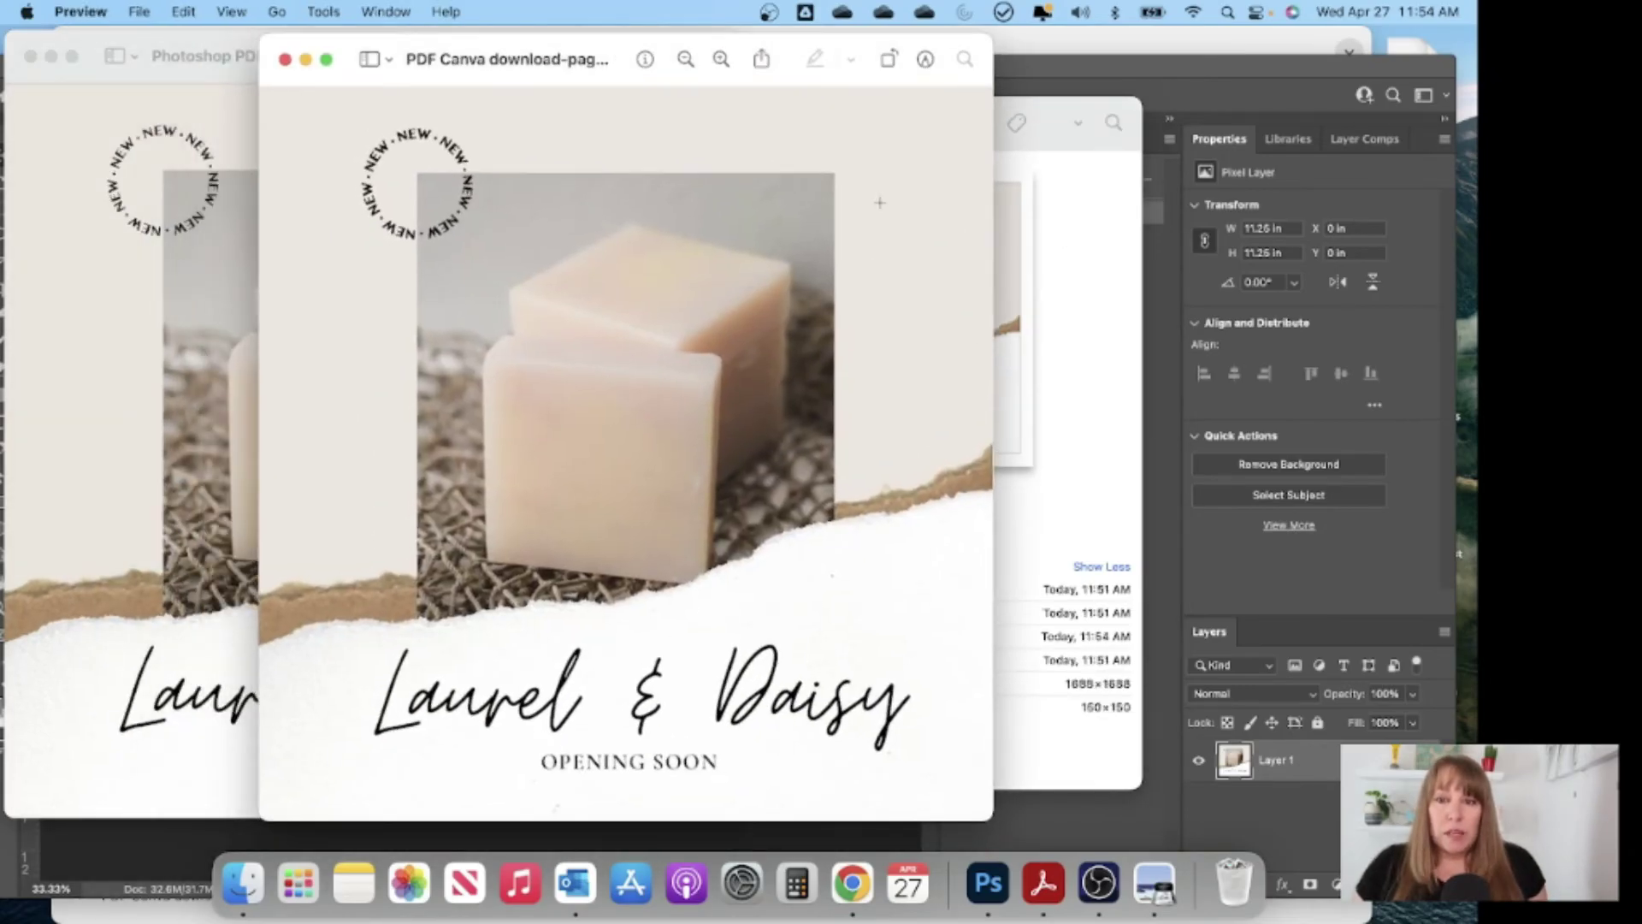
key("super+Tab")
double_click(445, 235)
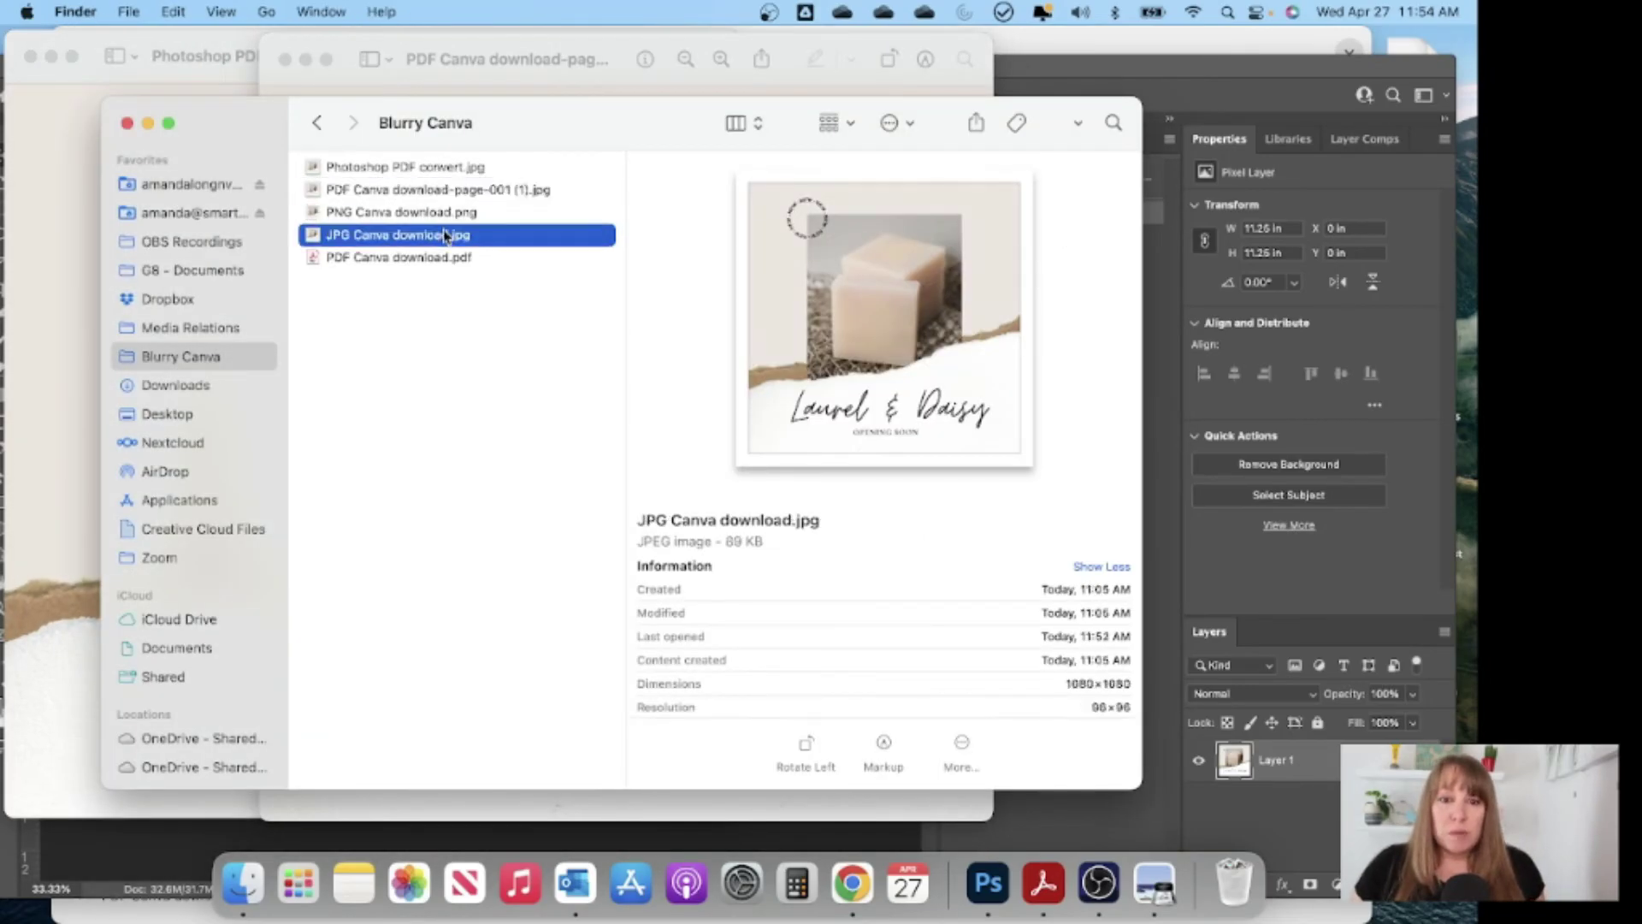
left_click_drag(414, 67, 895, 51)
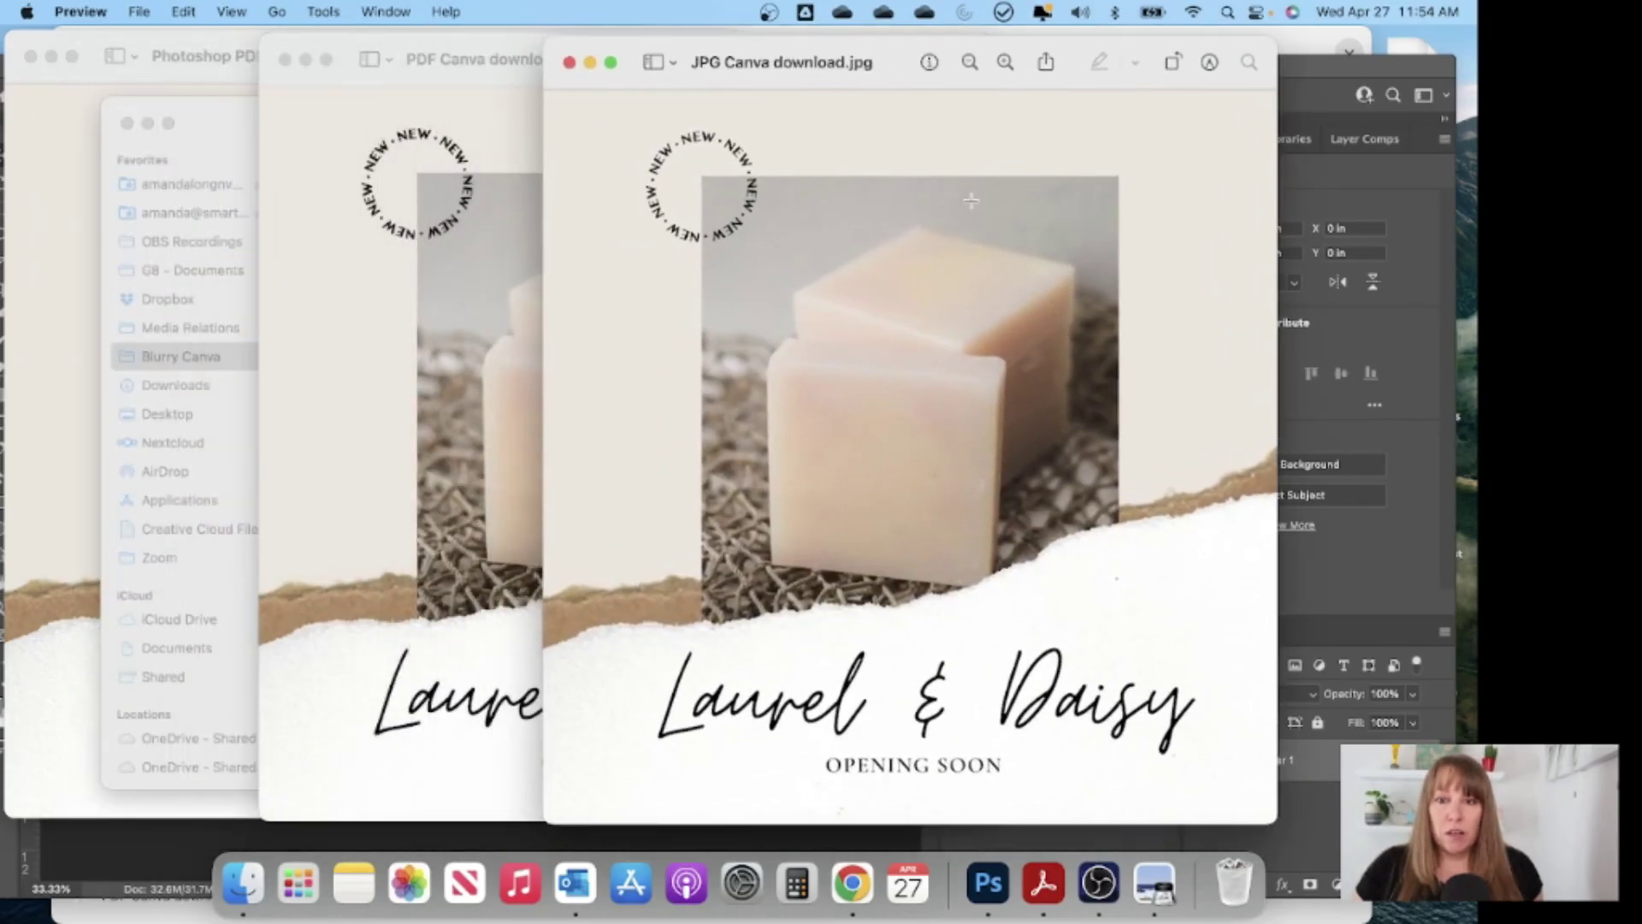
Step: Zoom into the Photoshop PDF convert image and scroll to its detail
left_click(478, 108)
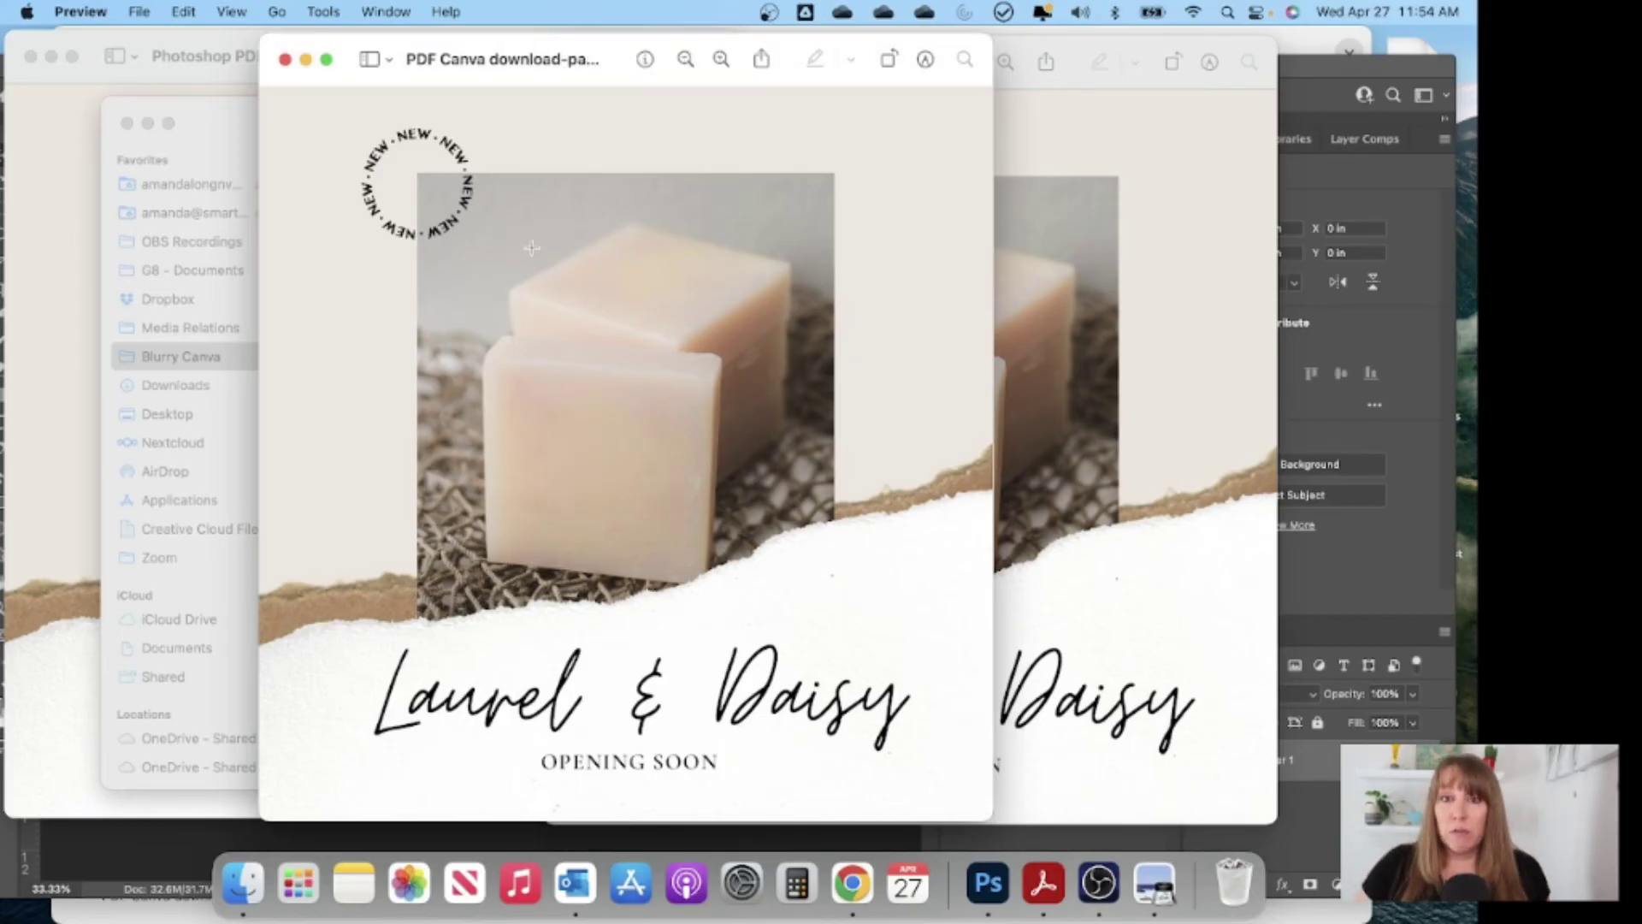
left_click(43, 144)
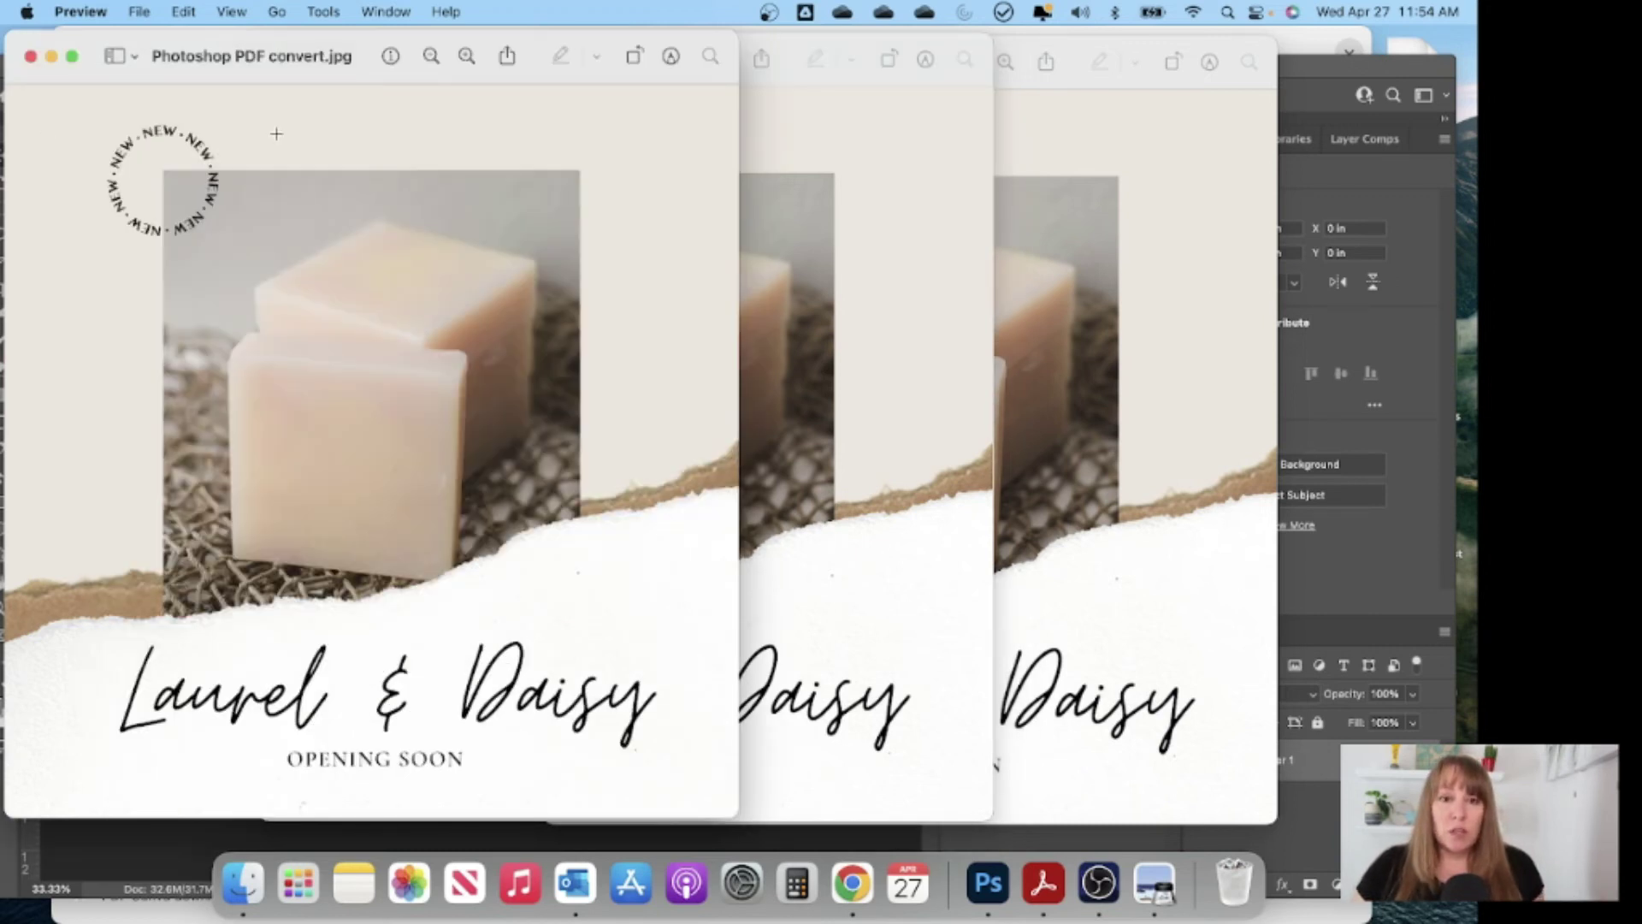
left_click(466, 55)
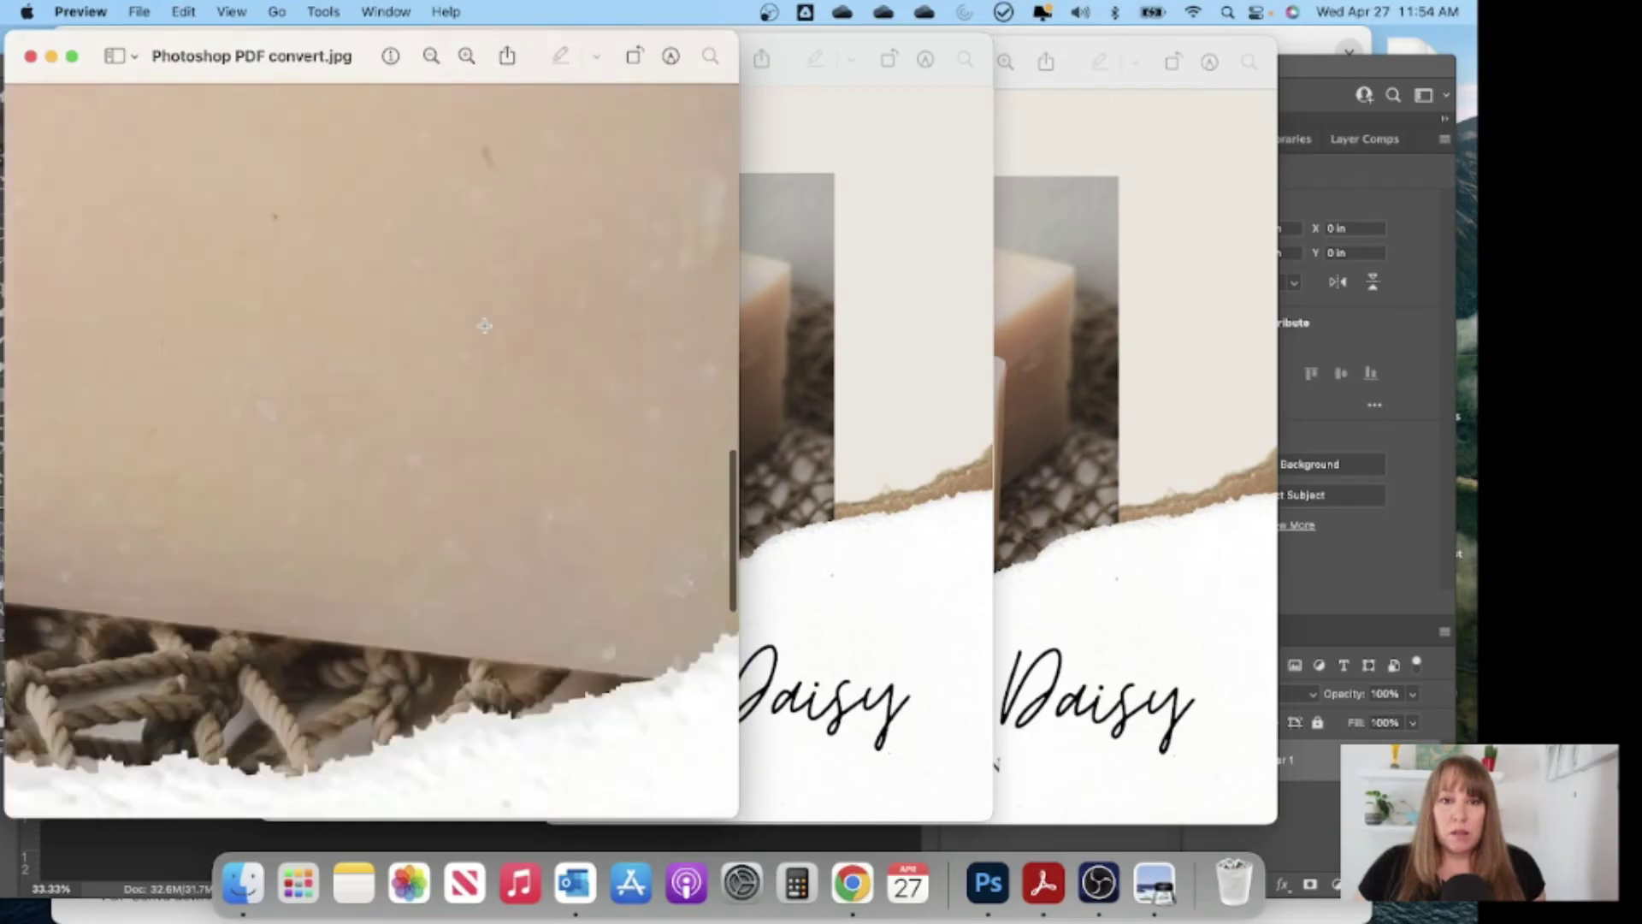
scroll(480, 322, "down", 5)
scroll(484, 325, "right", 10)
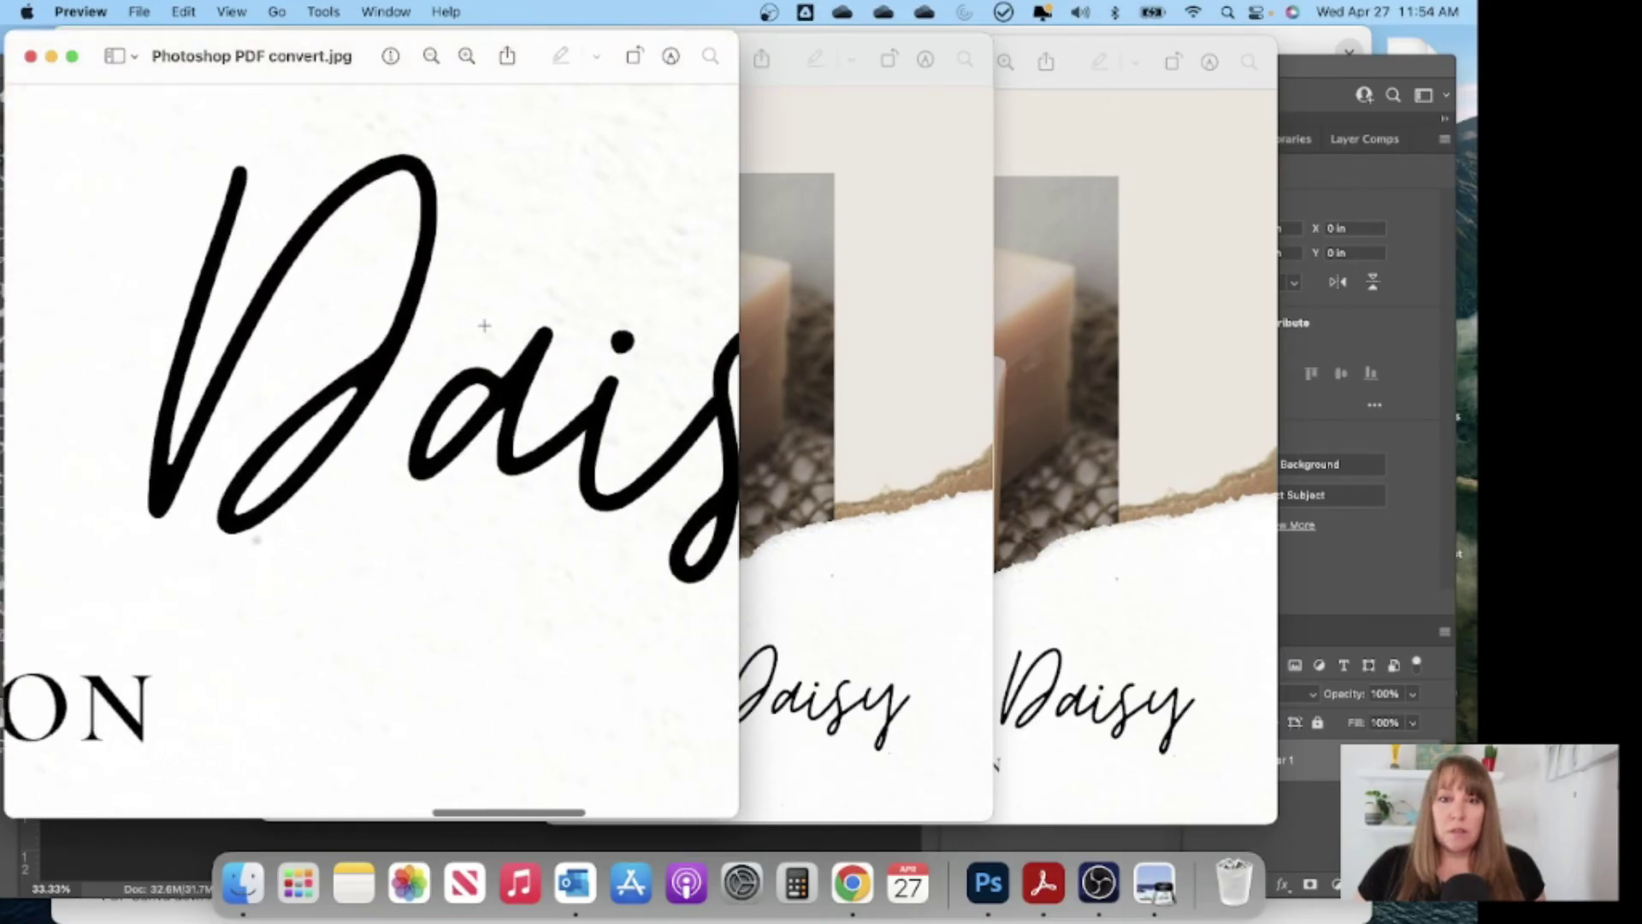
Step: Zoom the PDF Canva and JPG Canva download images in on the Daisy lettering
left_click(871, 165)
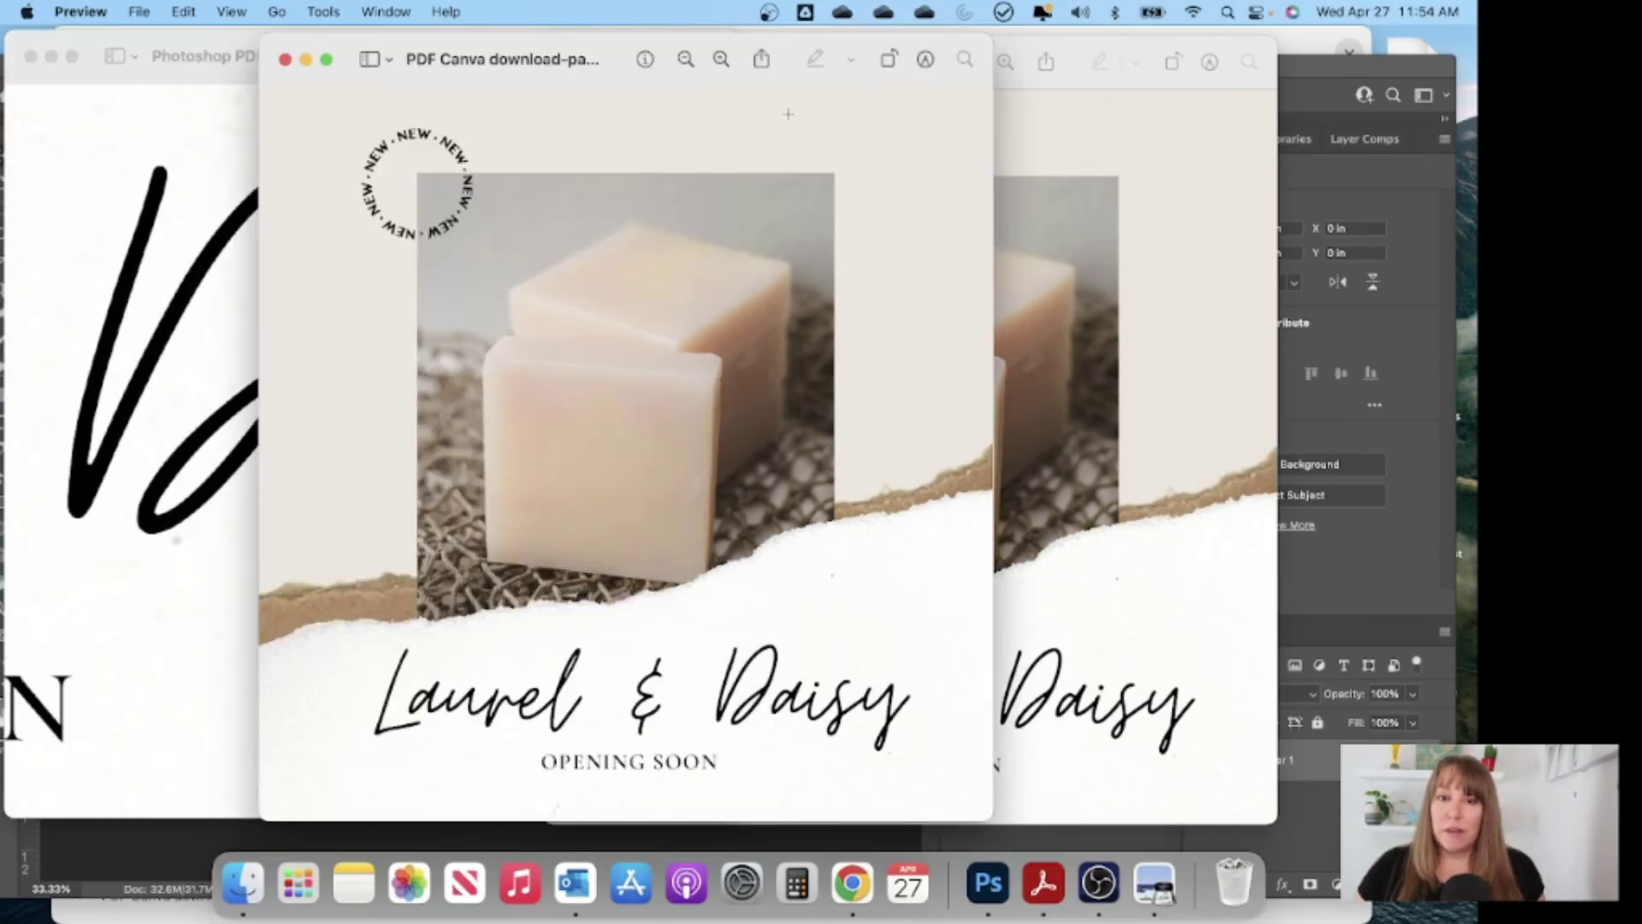
left_click(721, 59)
scroll(703, 328, "down", 10)
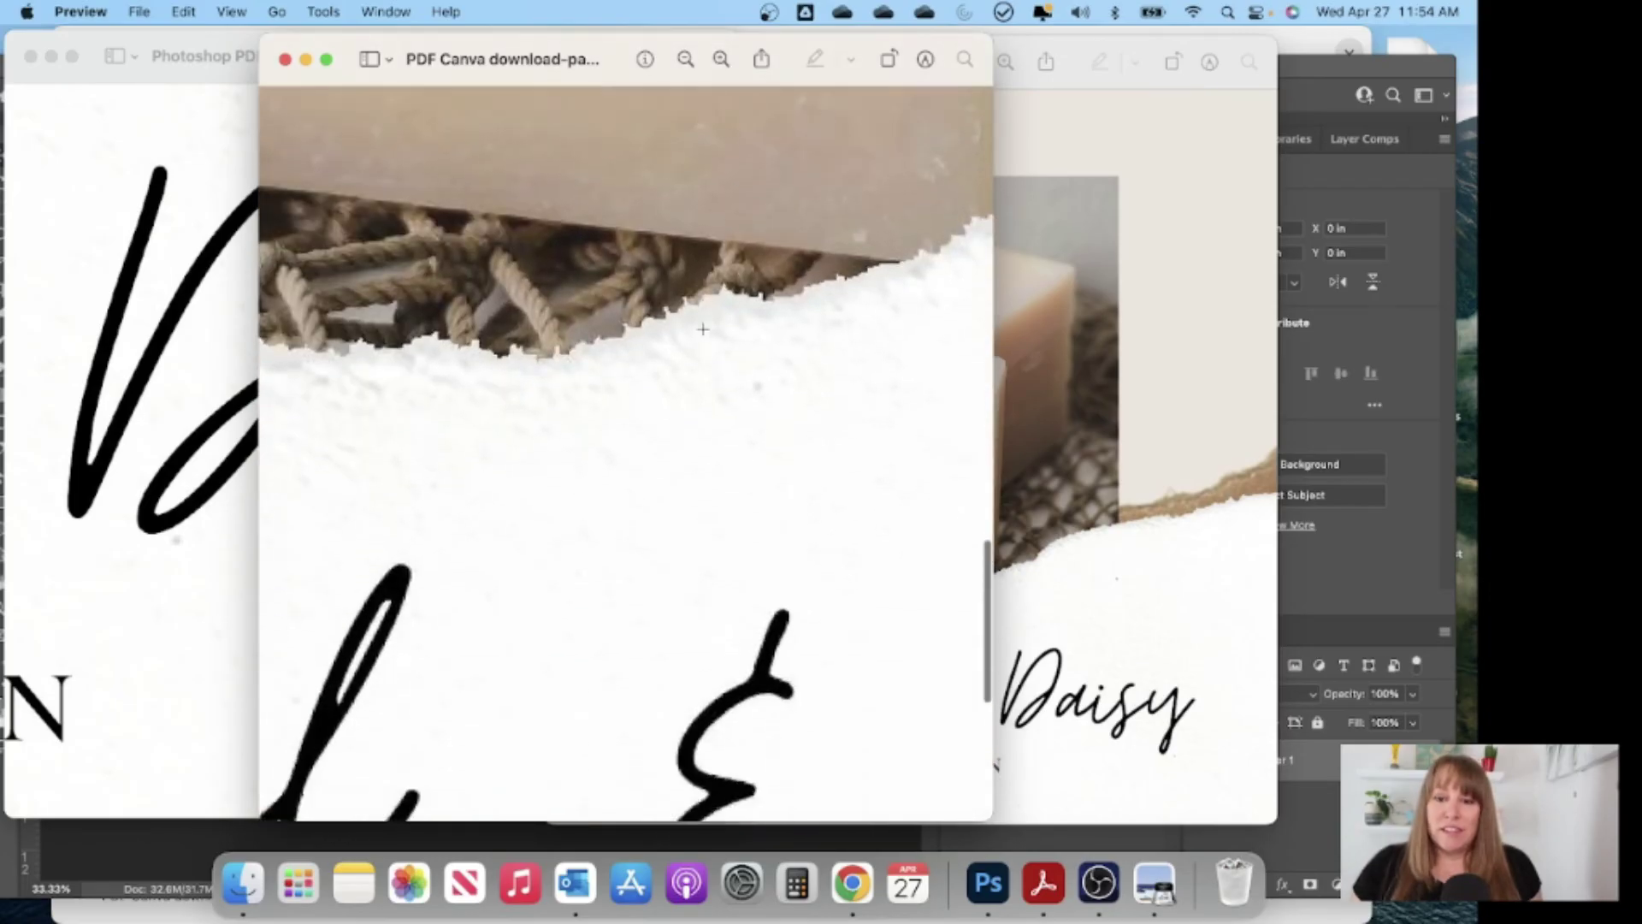
scroll(701, 327, "right", 8)
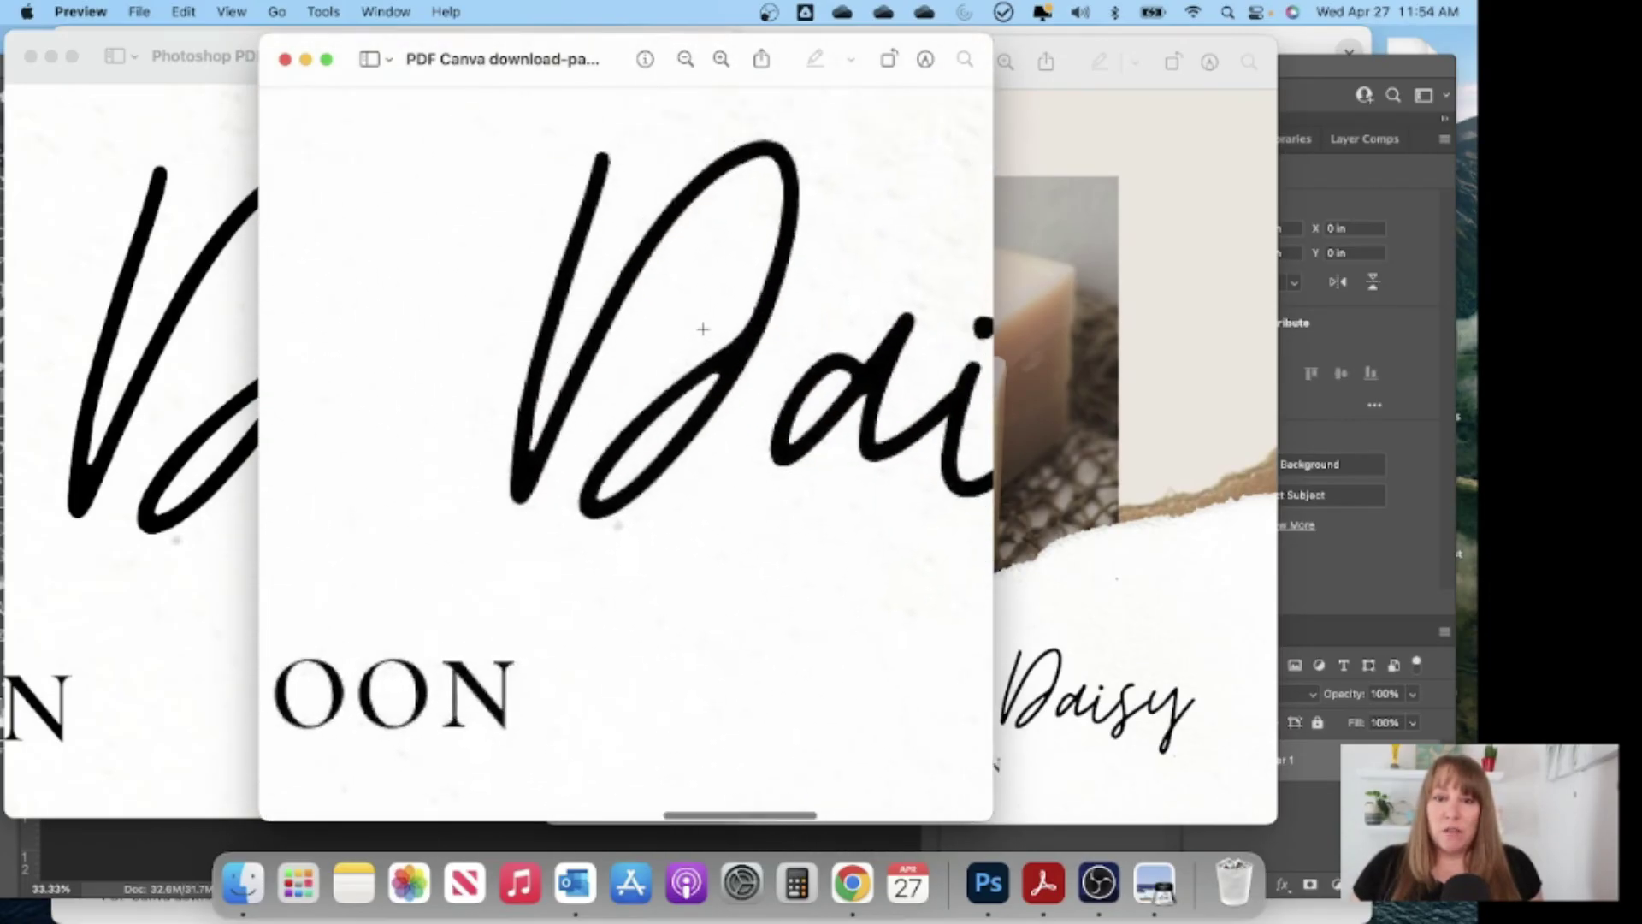
left_click(1213, 216)
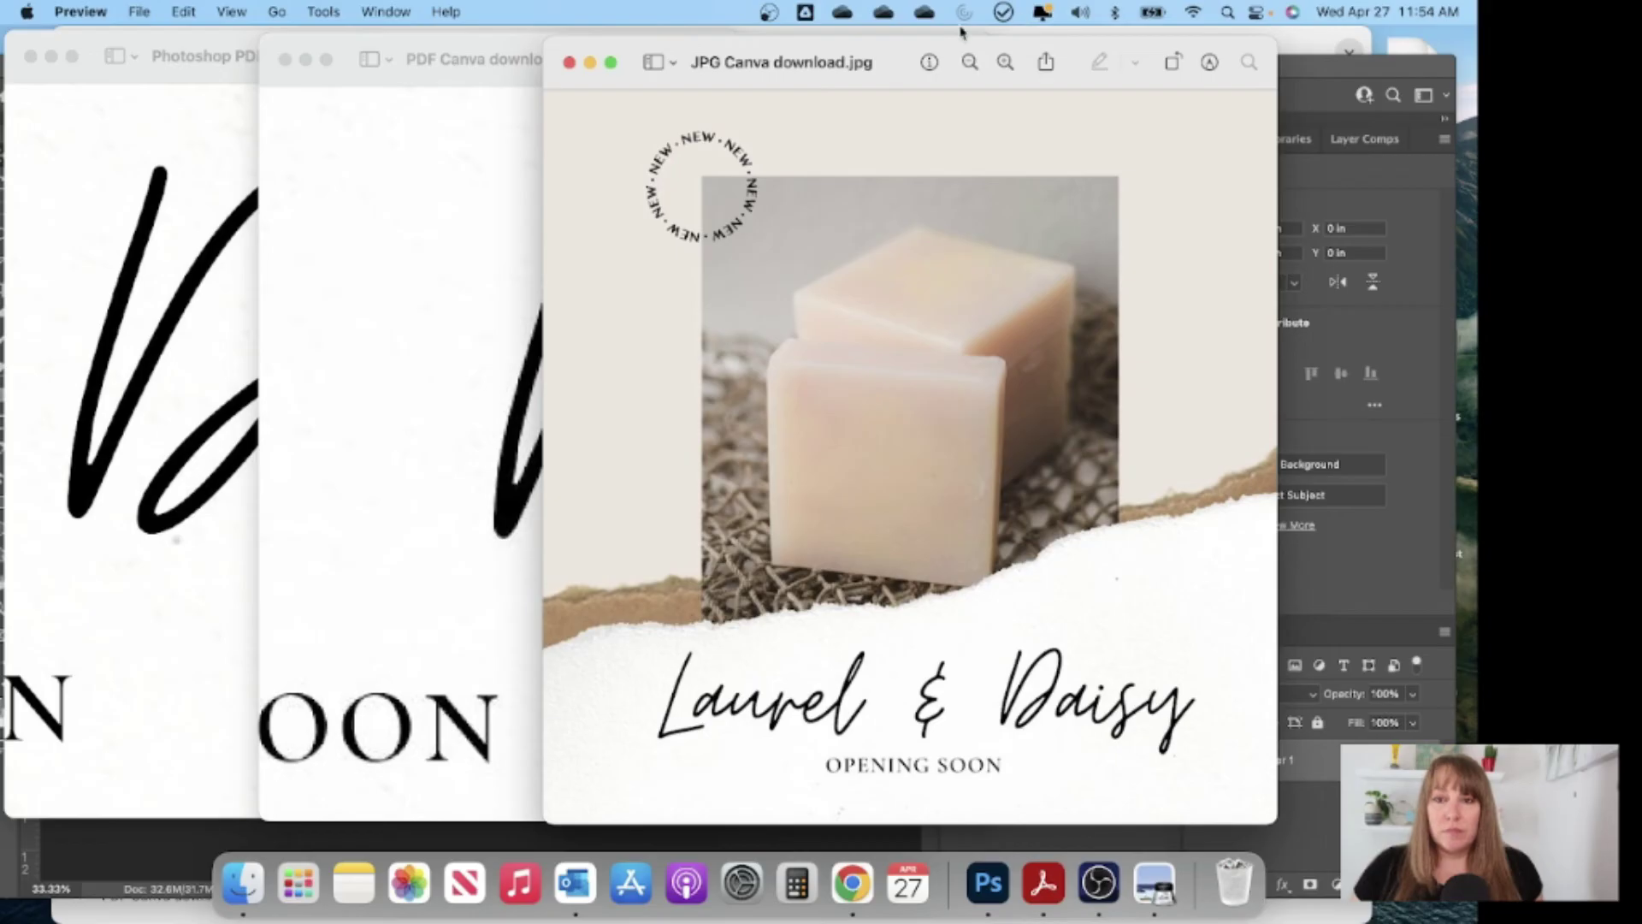
left_click(1006, 63)
left_click(1006, 63)
scroll(966, 308, "down", 5)
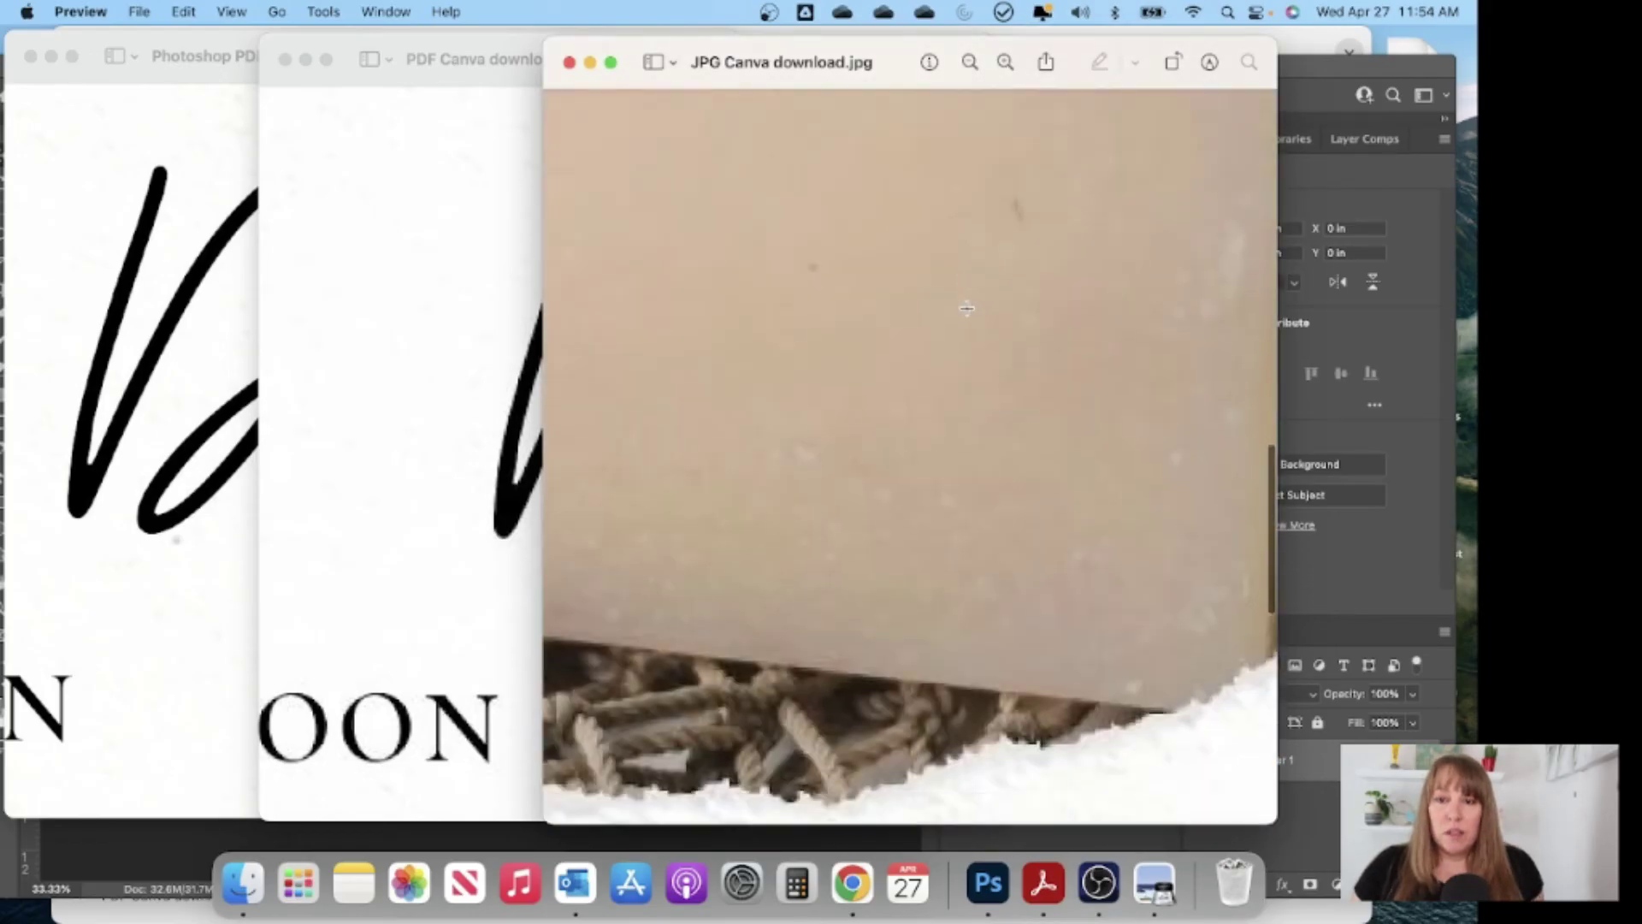
scroll(966, 308, "down", 5)
scroll(967, 307, "right", 10)
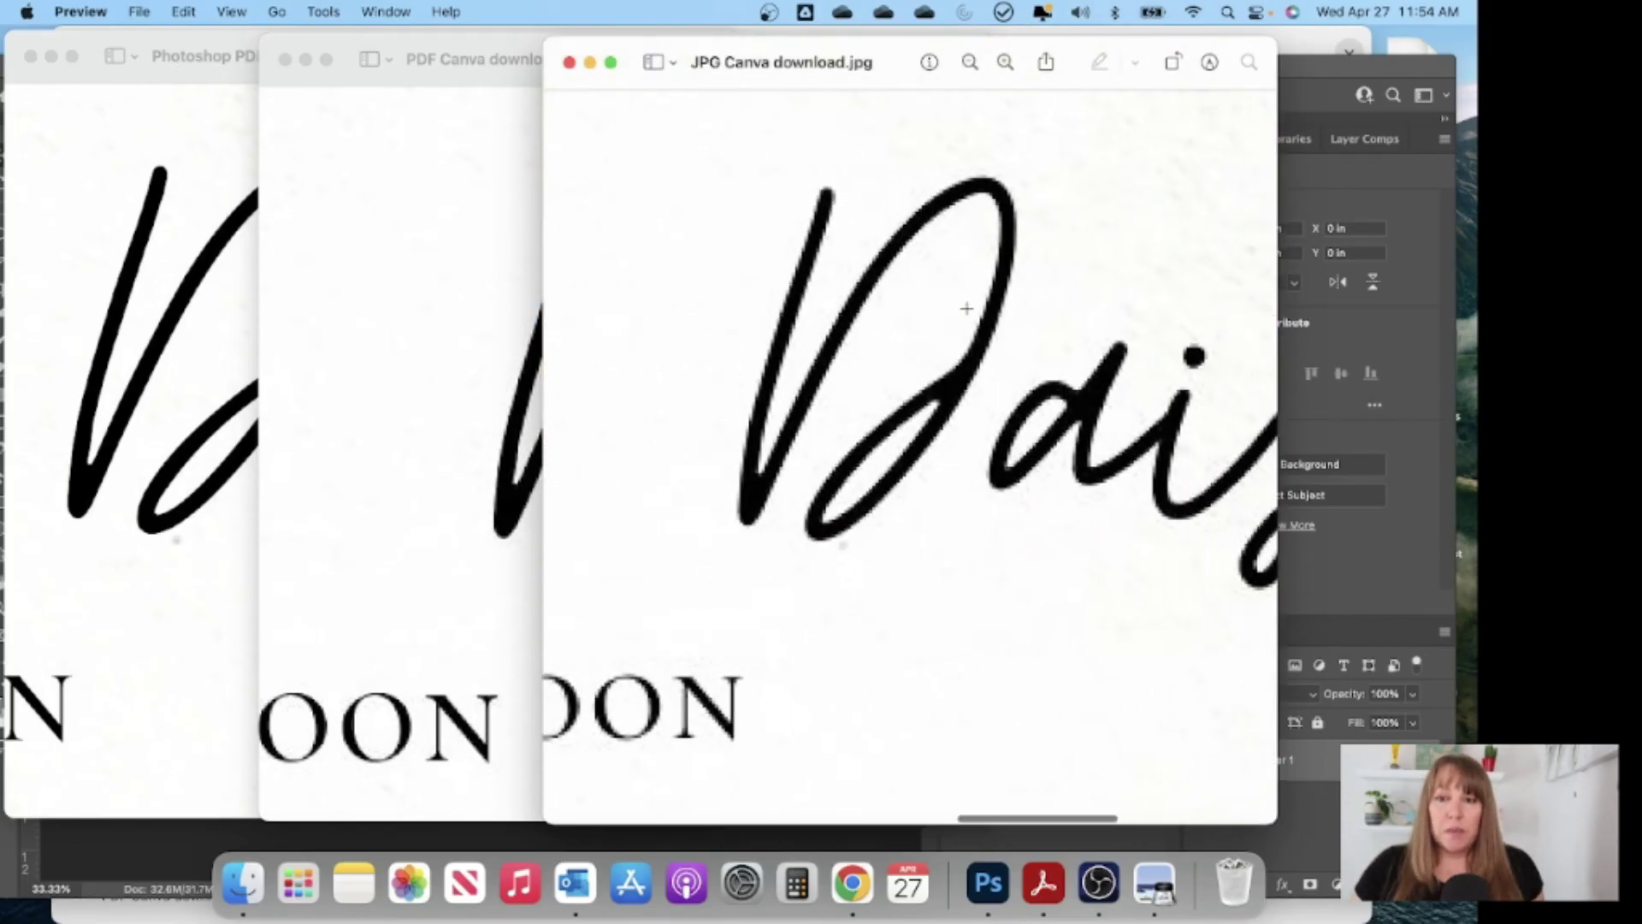
Step: Arrange the three magnified Preview windows side by side for comparison
left_click(446, 267)
left_click(193, 250)
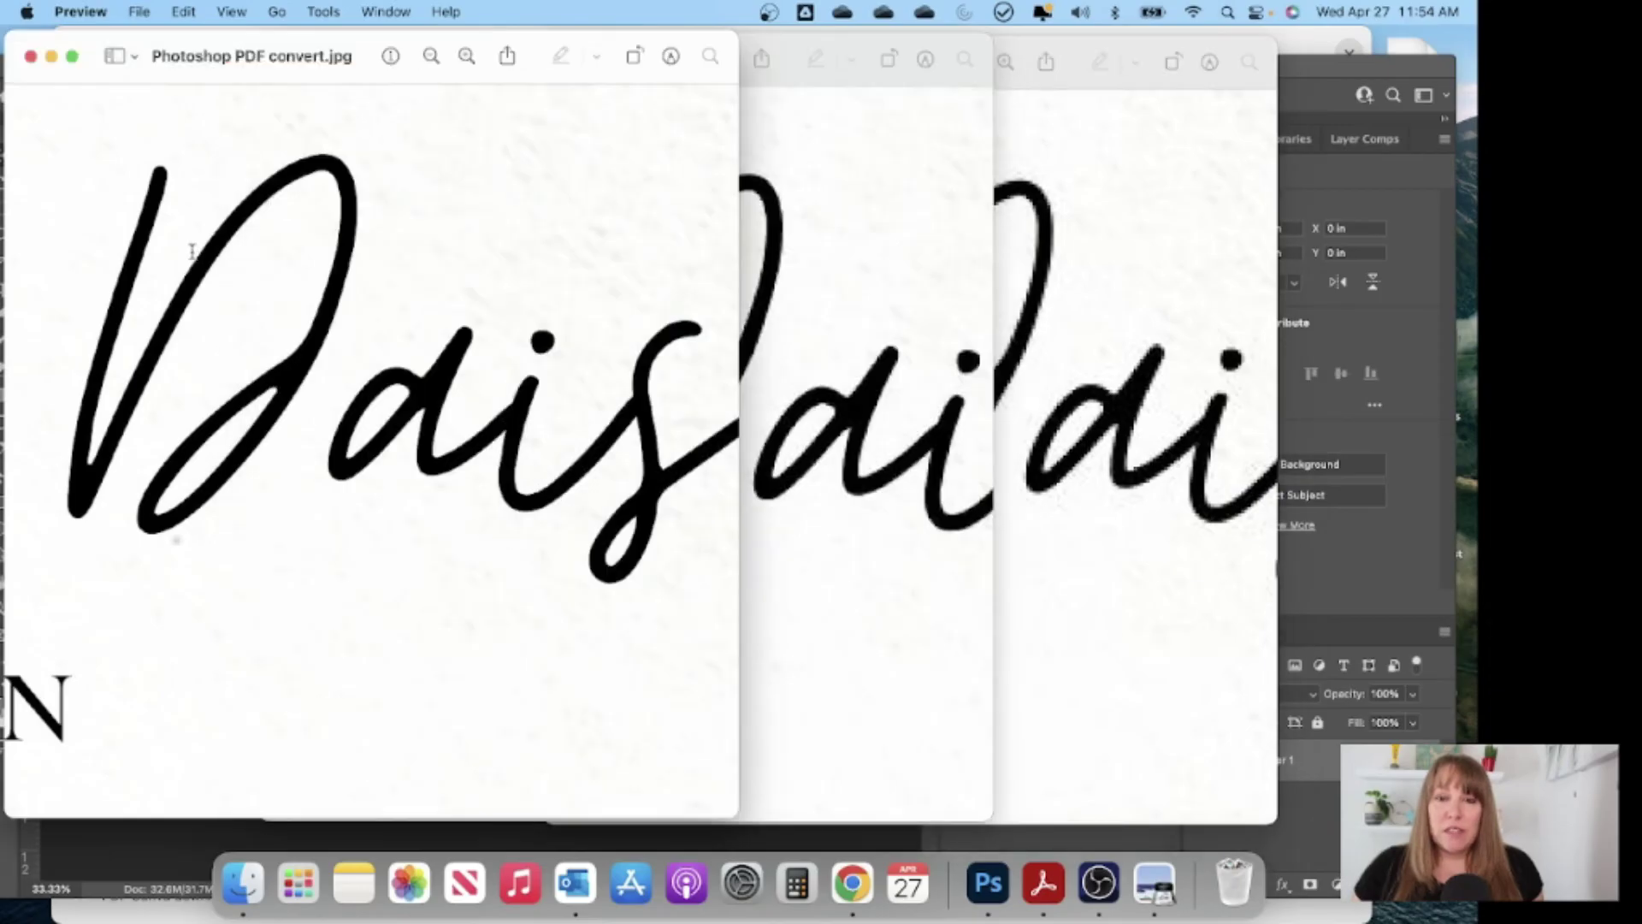
left_click_drag(550, 45, 493, 42)
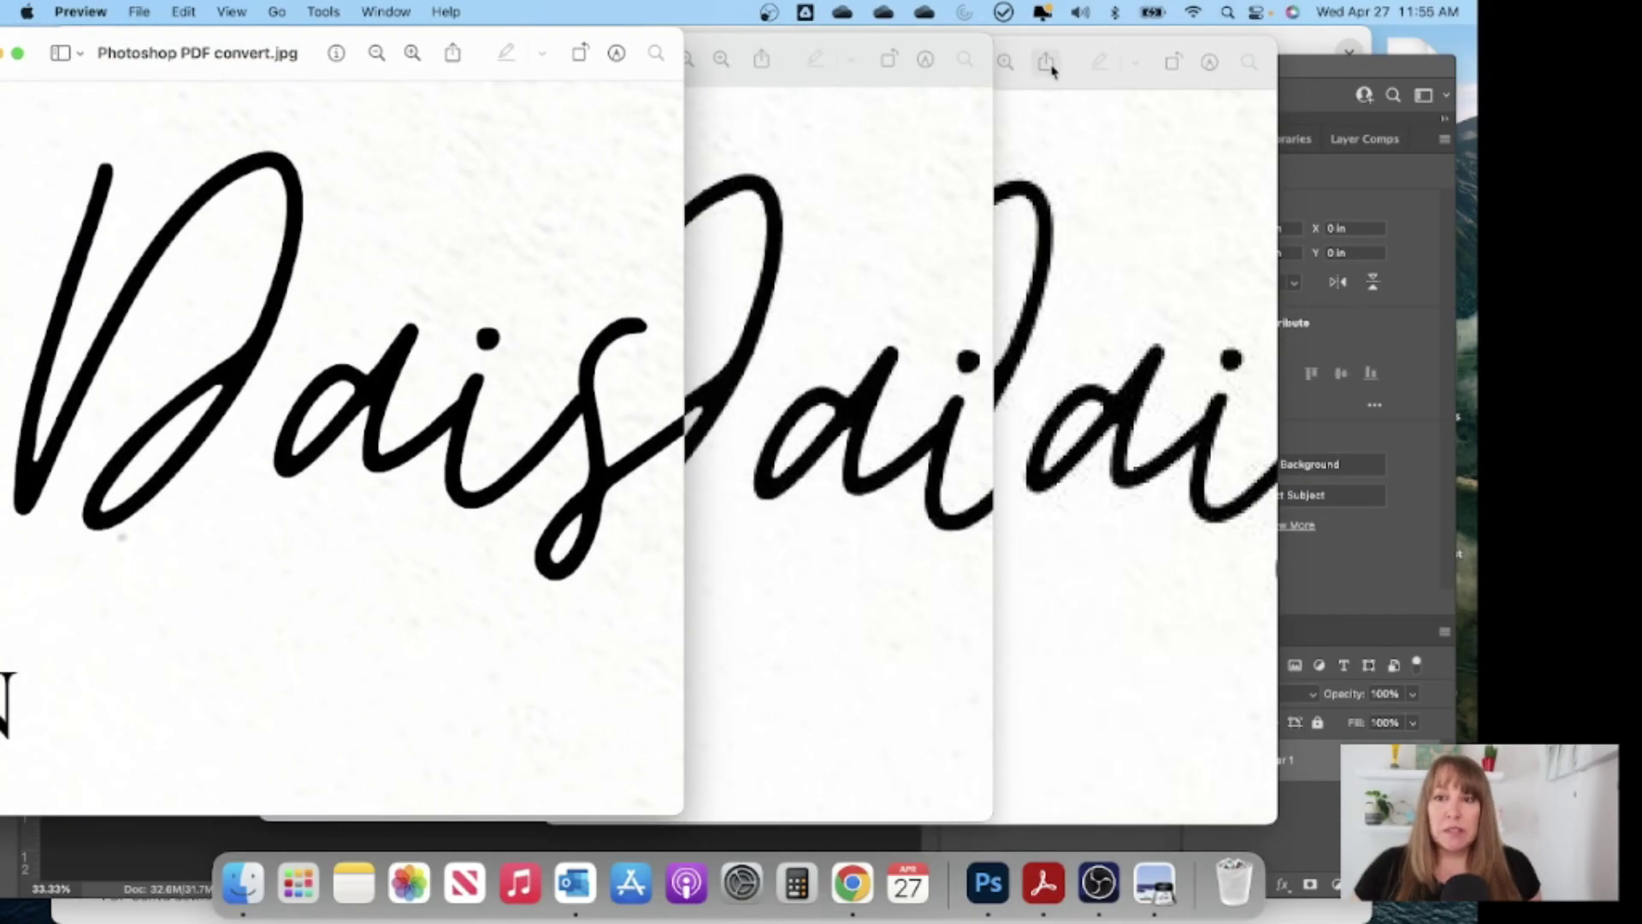
left_click_drag(1079, 60, 1360, 33)
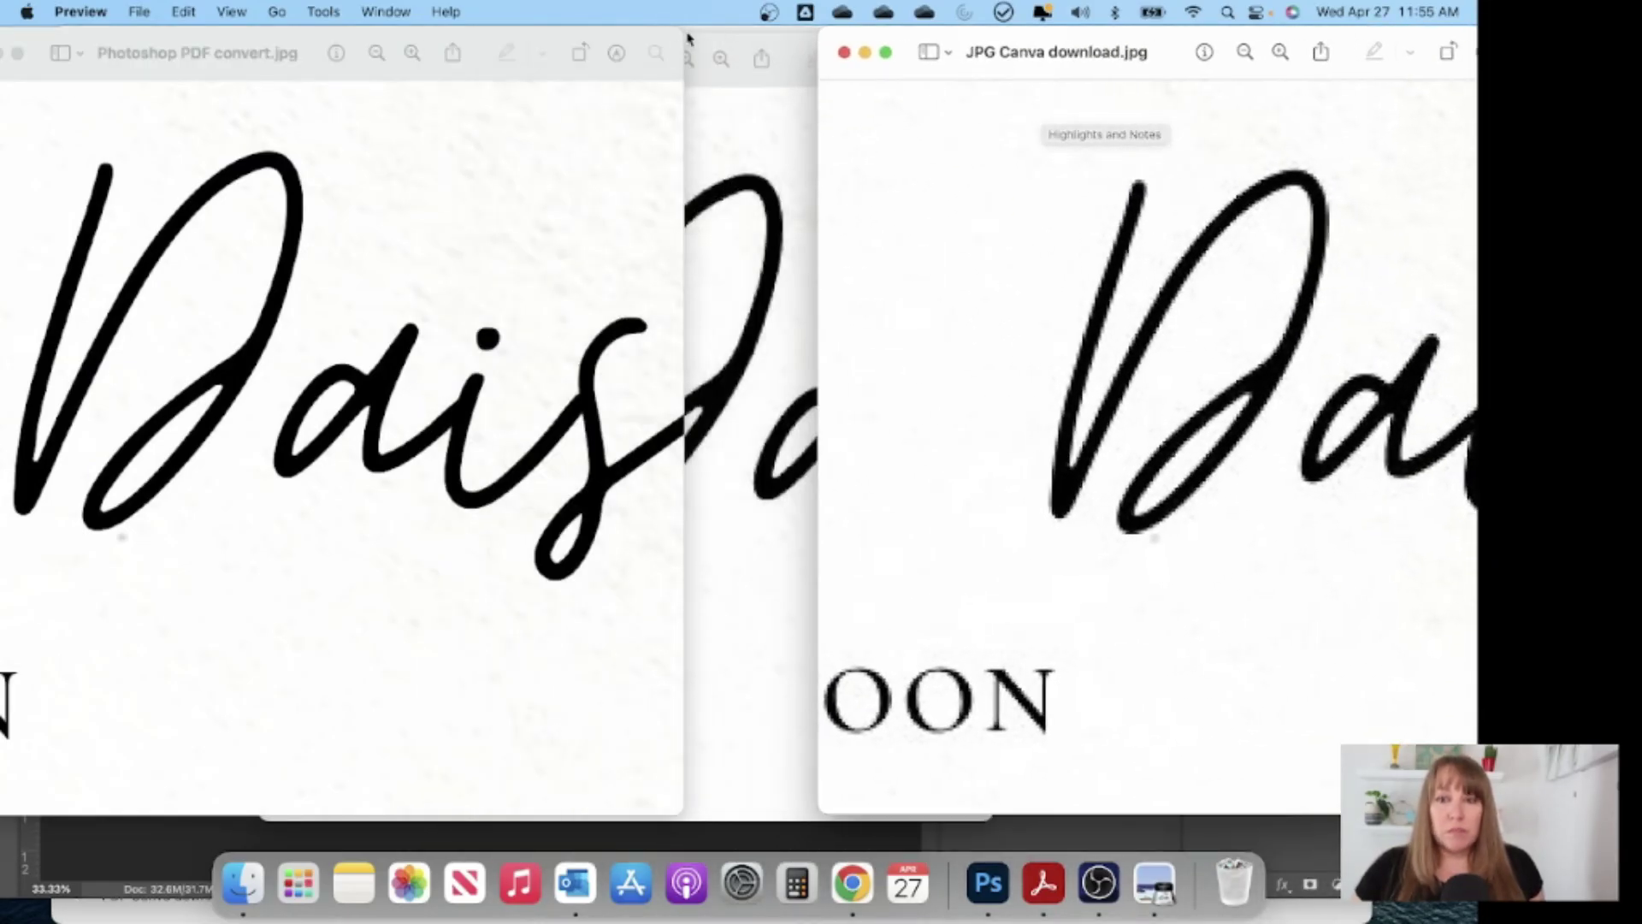
left_click(723, 43)
left_click_drag(723, 43, 792, 43)
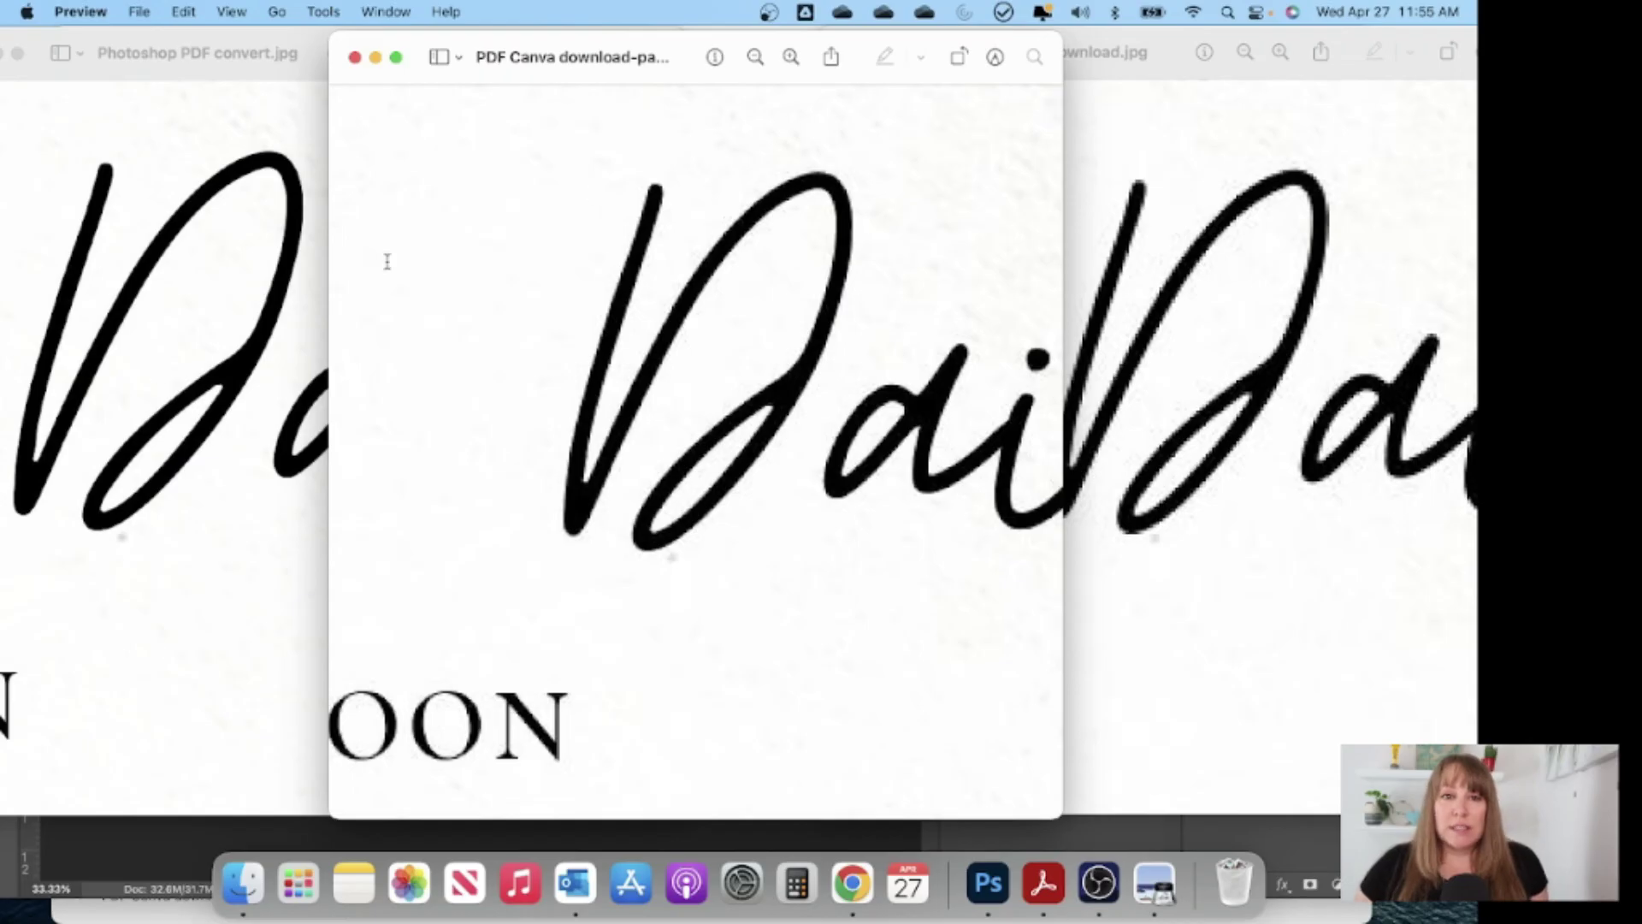
Step: Close the PDF Canva, JPG Canva and Photoshop PDF convert previews and the Blurry Canva folder
left_click(355, 56)
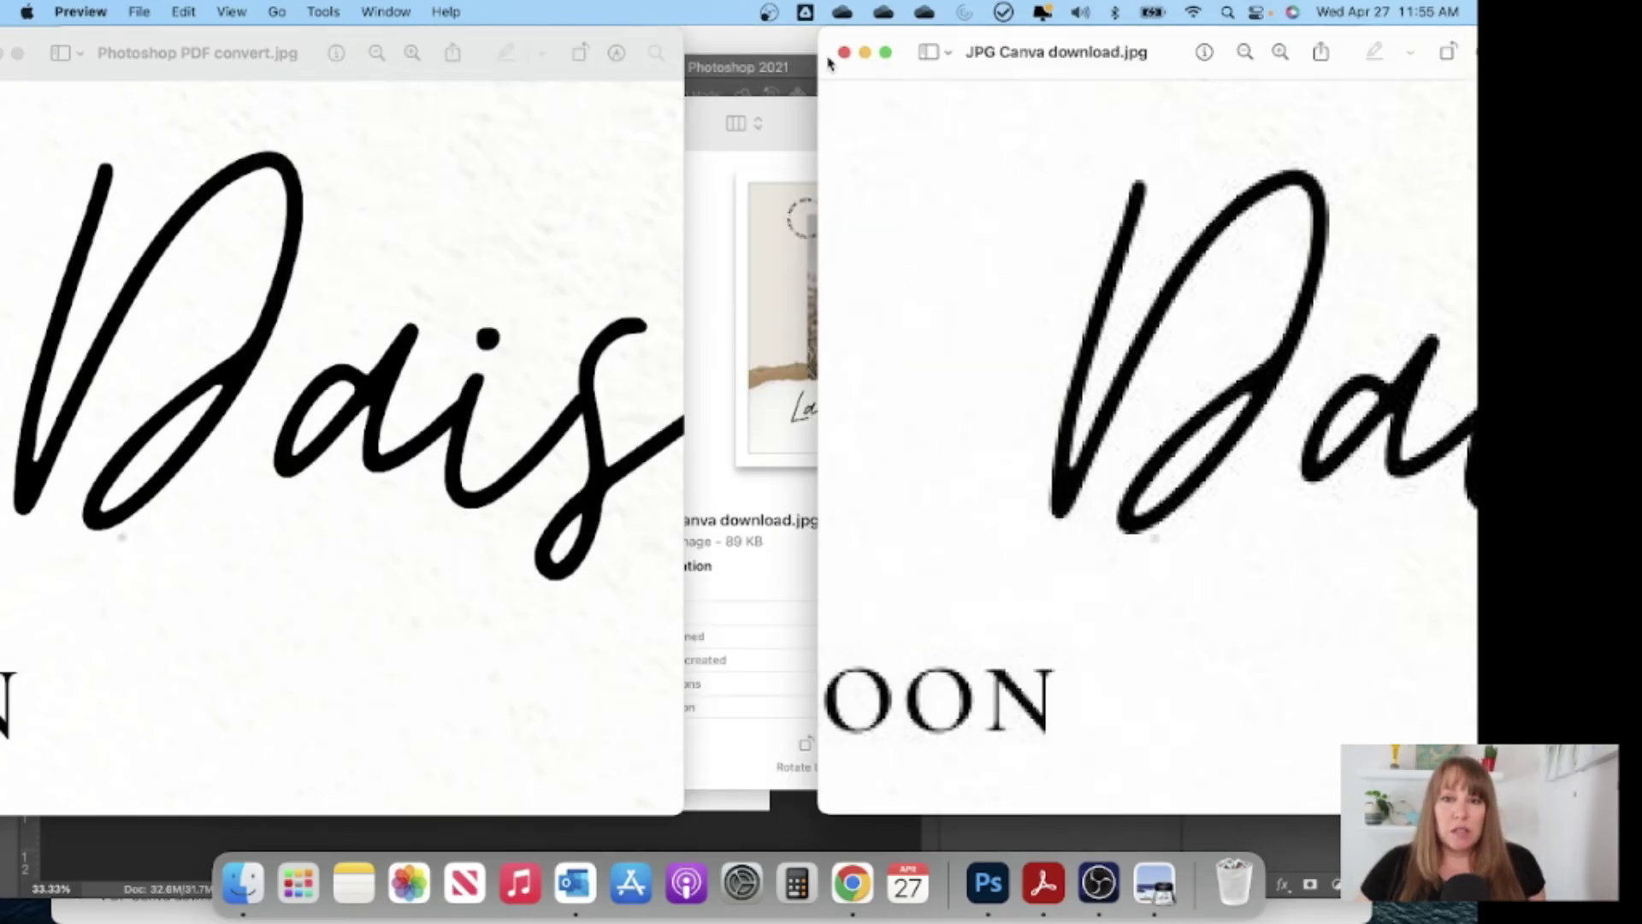
left_click(845, 52)
left_click_drag(305, 54, 575, 58)
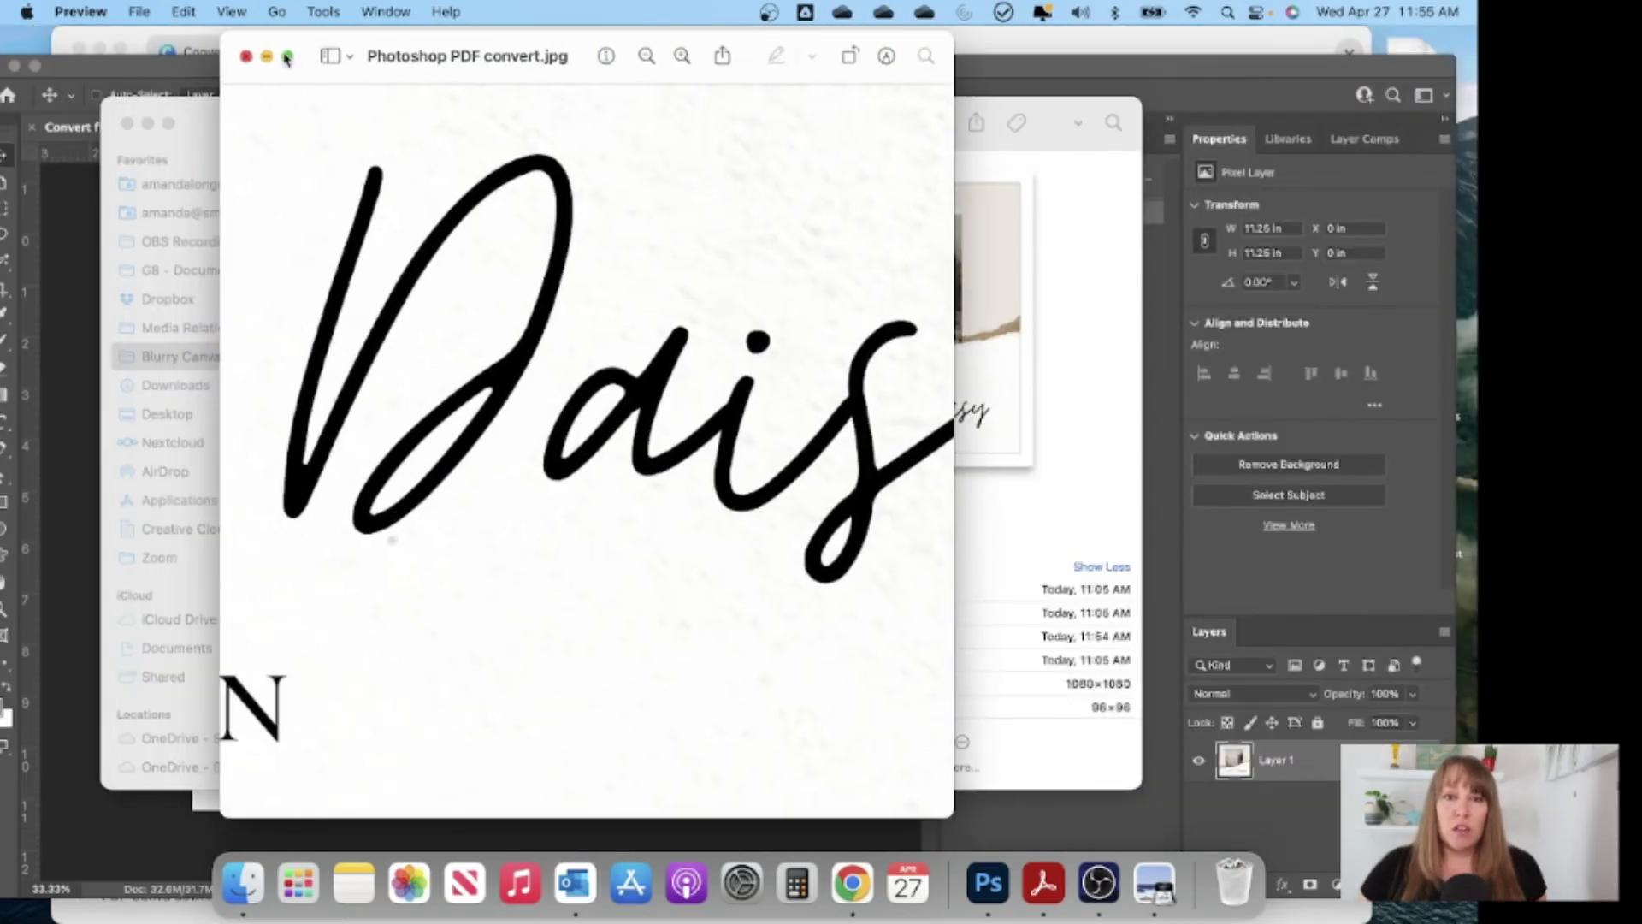
left_click(245, 56)
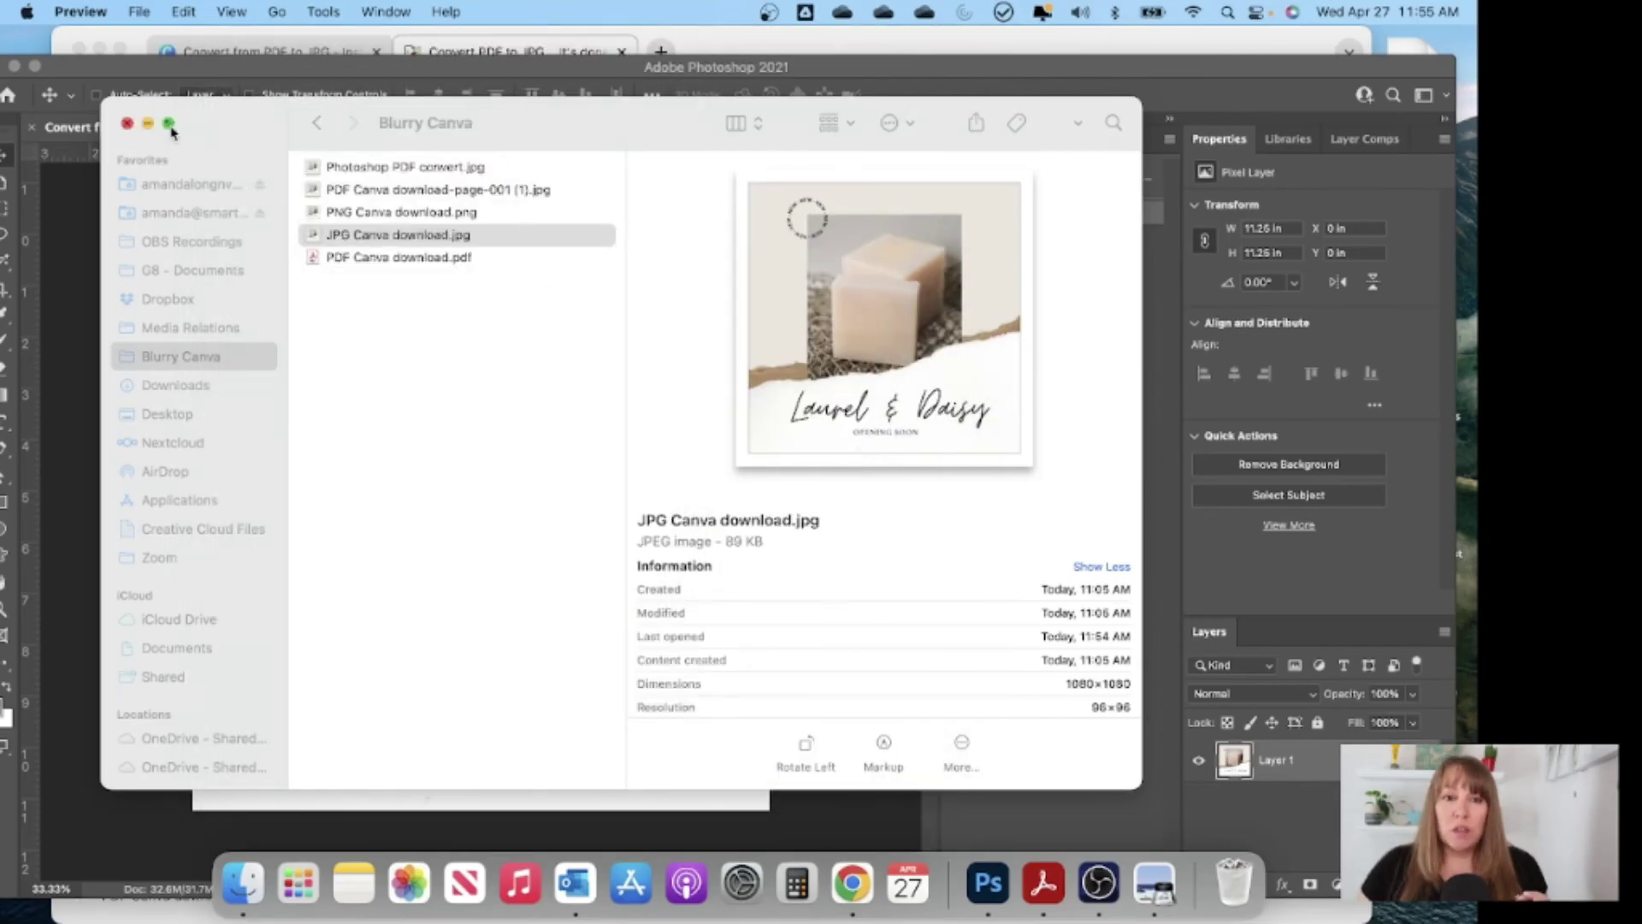
left_click(128, 125)
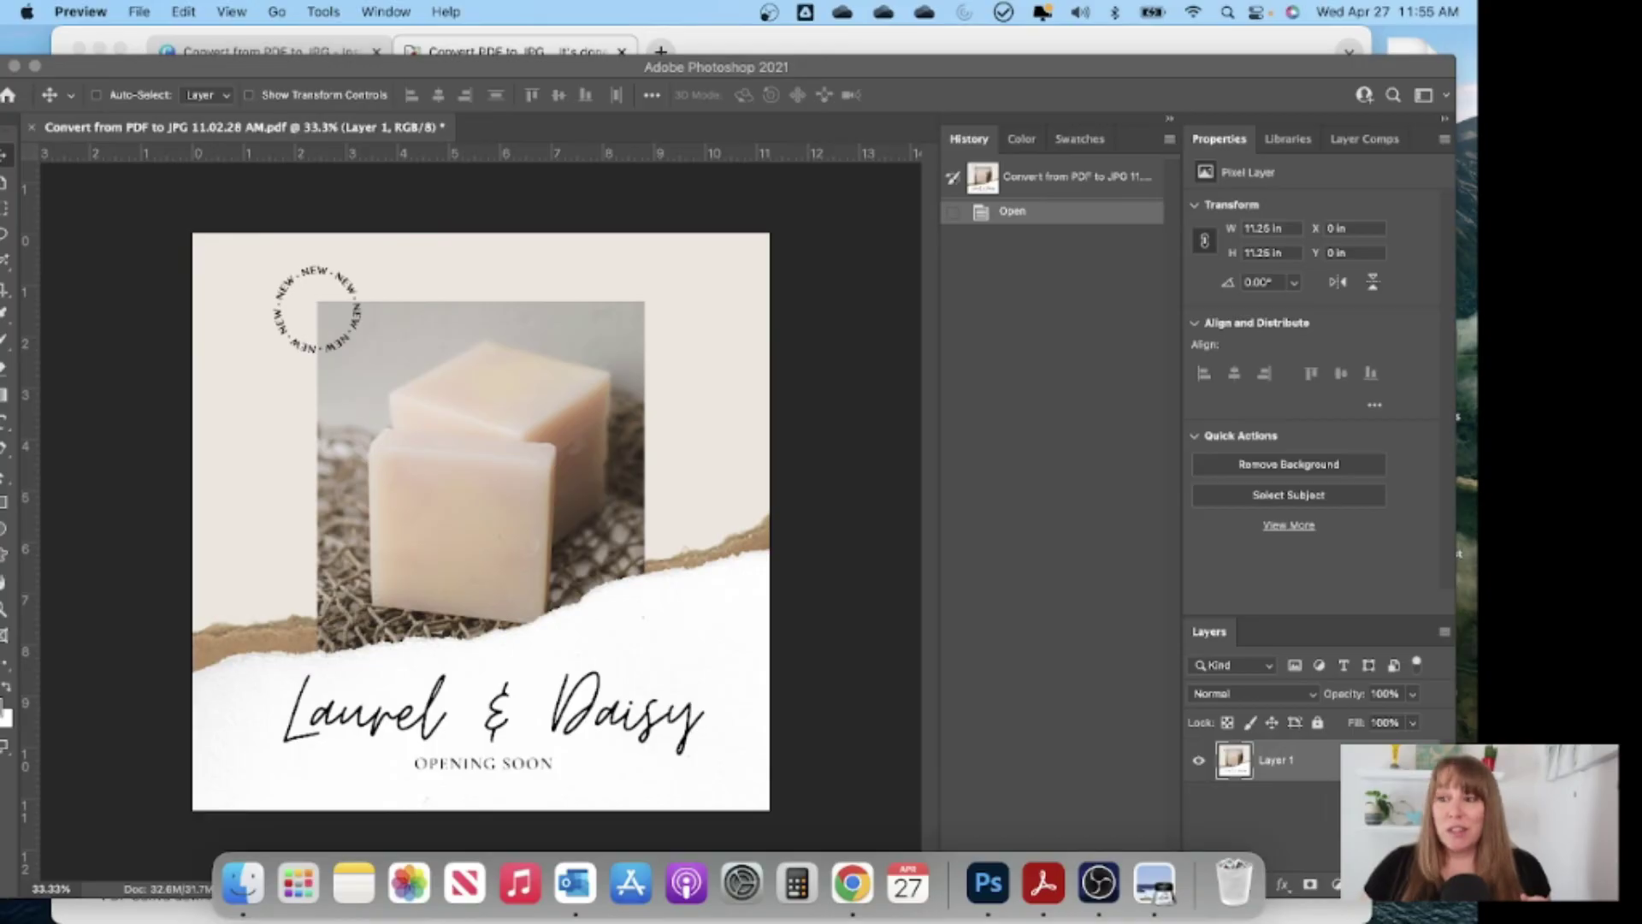